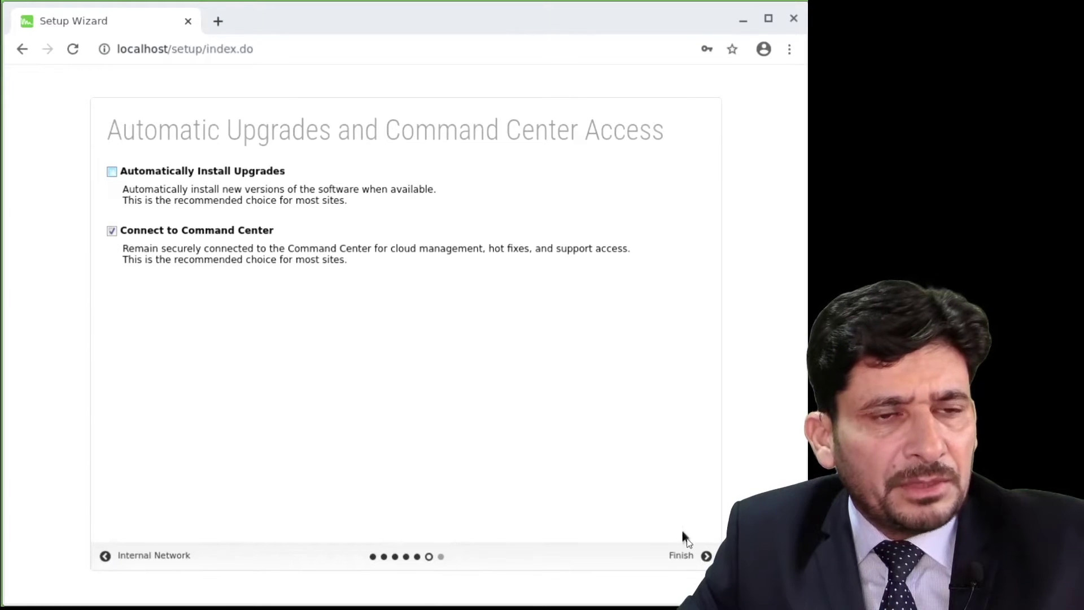
Finish the setup wizard and review the Congratulations page about account benefits.
click(685, 554)
click(497, 436)
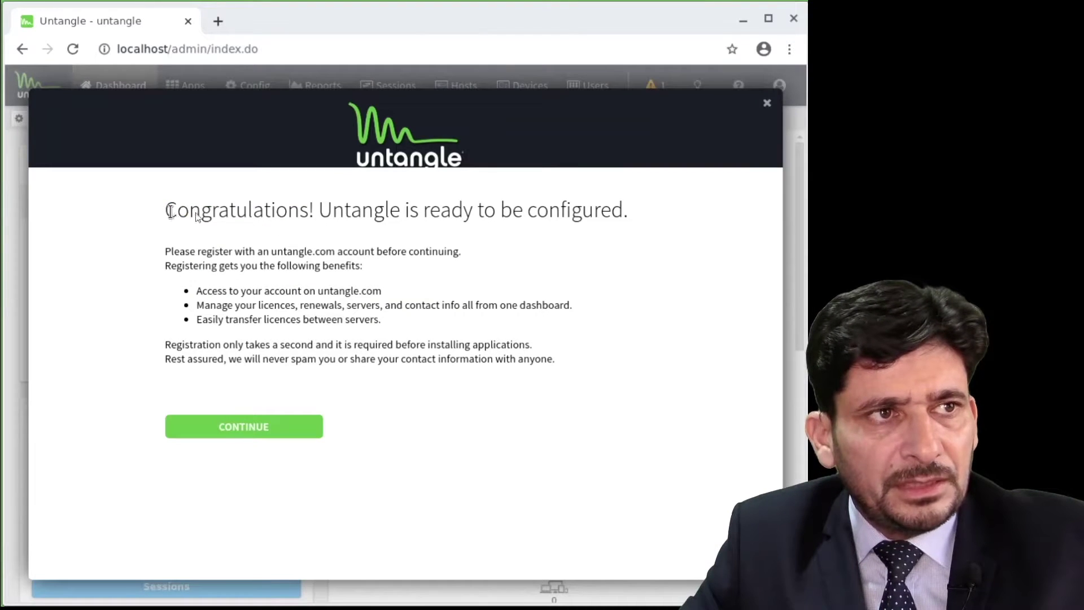
drag(170, 210, 642, 218)
click(348, 266)
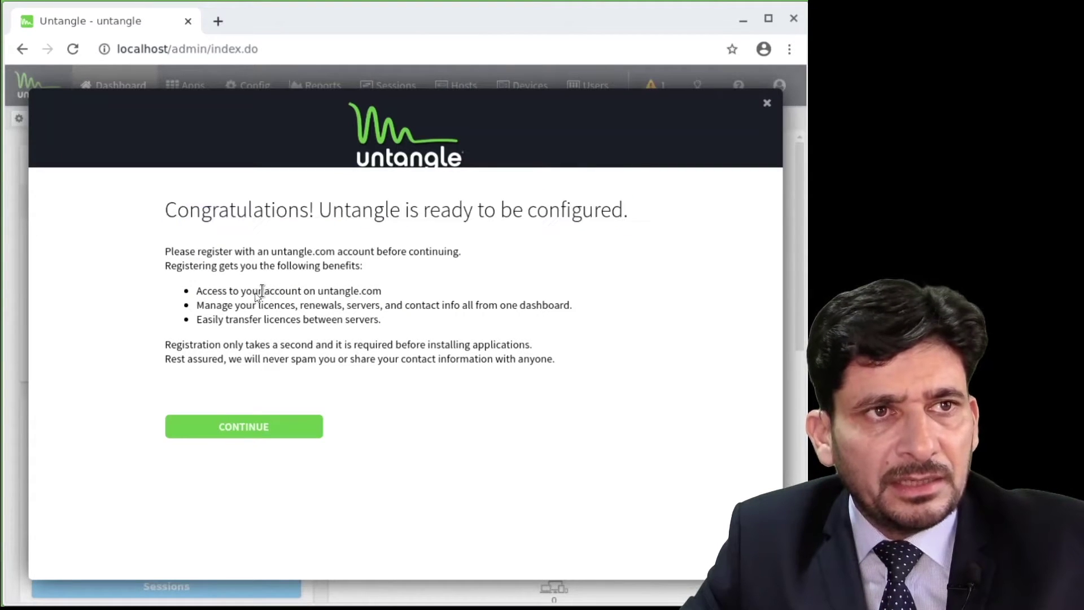
drag(217, 290, 298, 291)
click(269, 308)
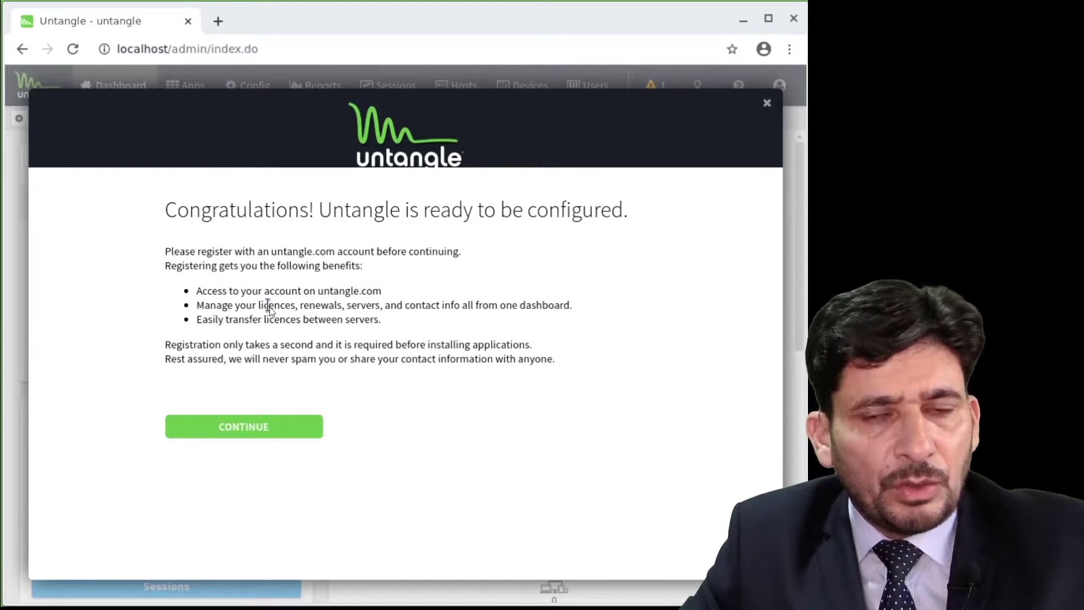
Log in with the untangle.com account and complete registration to reach the Dubai dashboard.
click(192, 418)
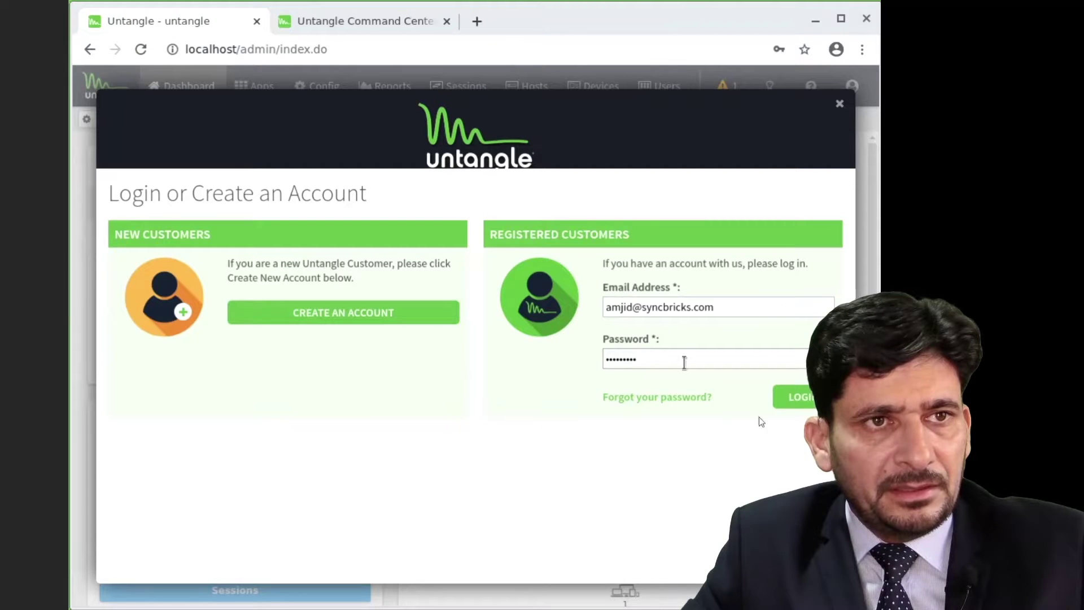
click(796, 405)
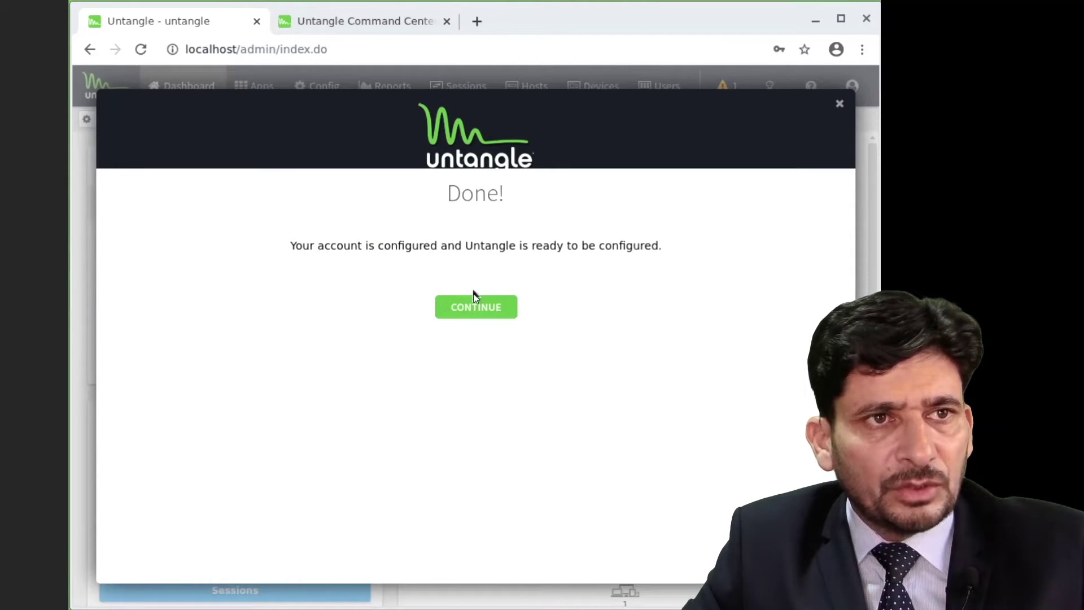
click(467, 307)
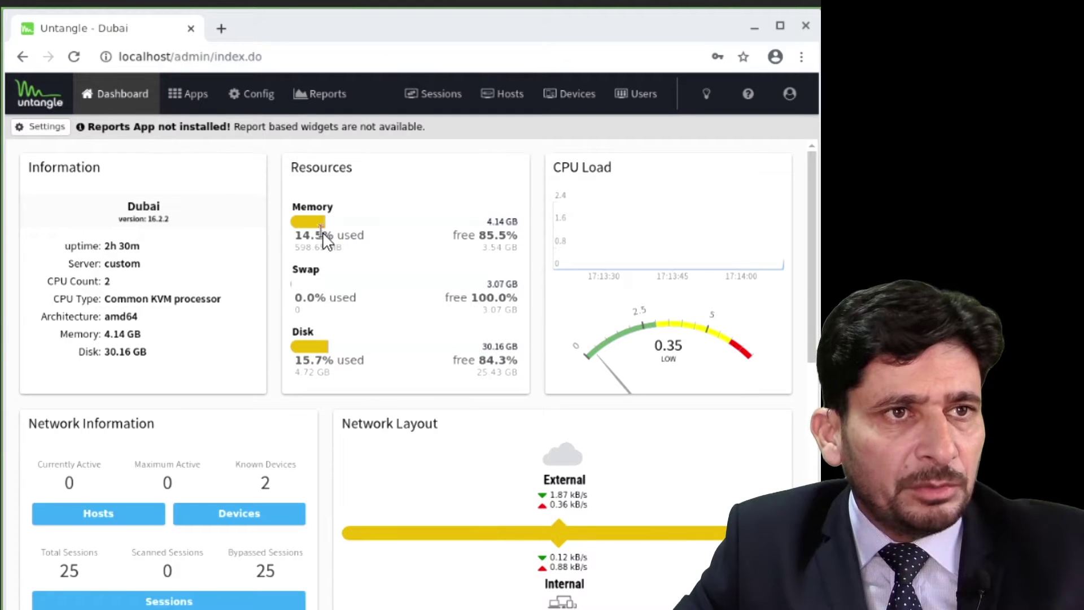
Go through Apps to Config to reach the network interface settings.
click(195, 94)
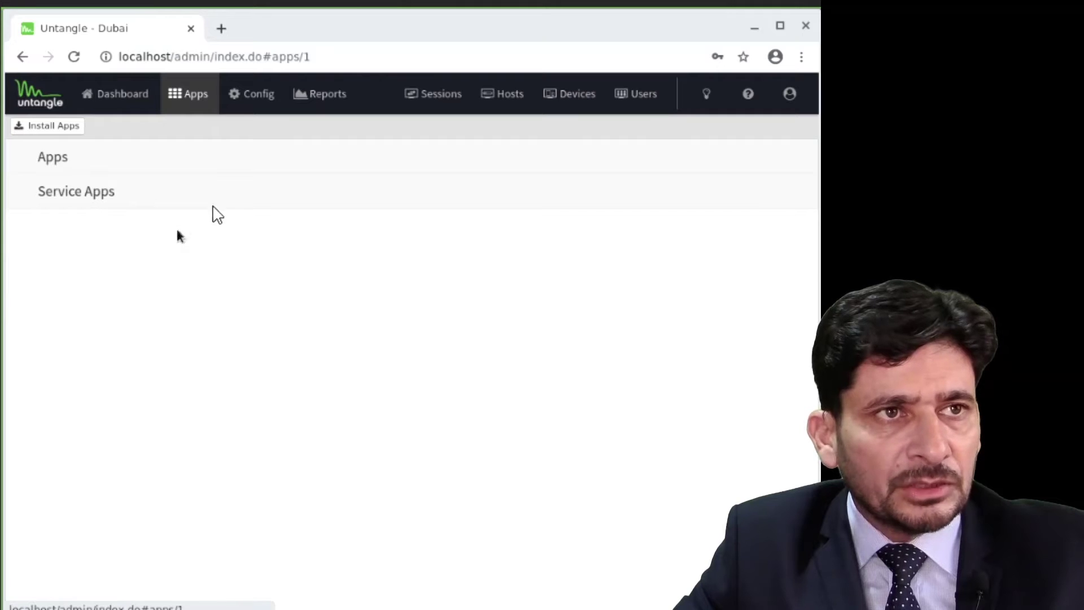
click(255, 93)
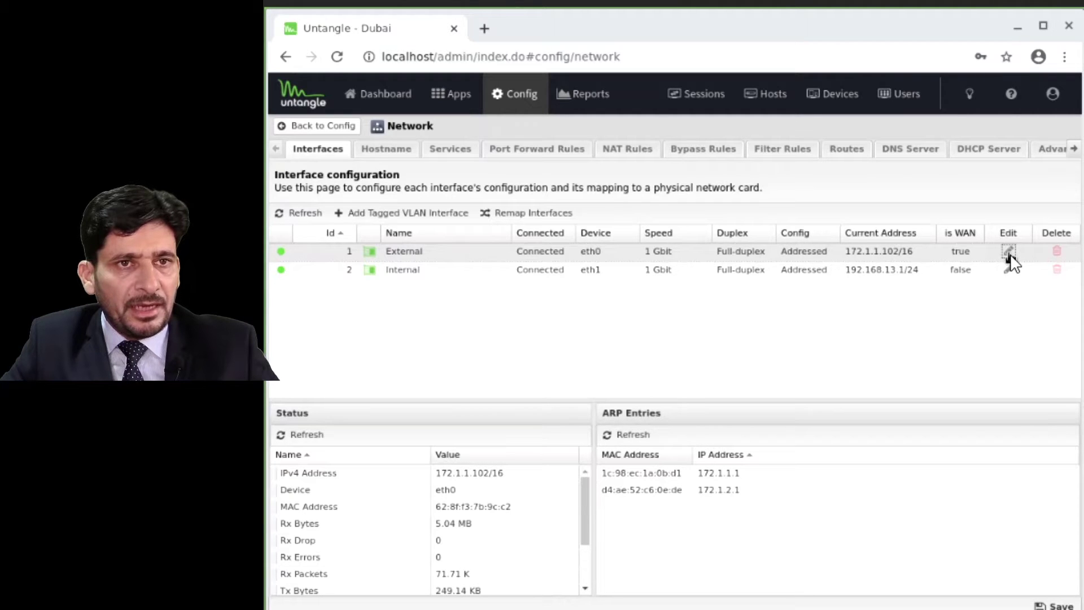
click(1009, 254)
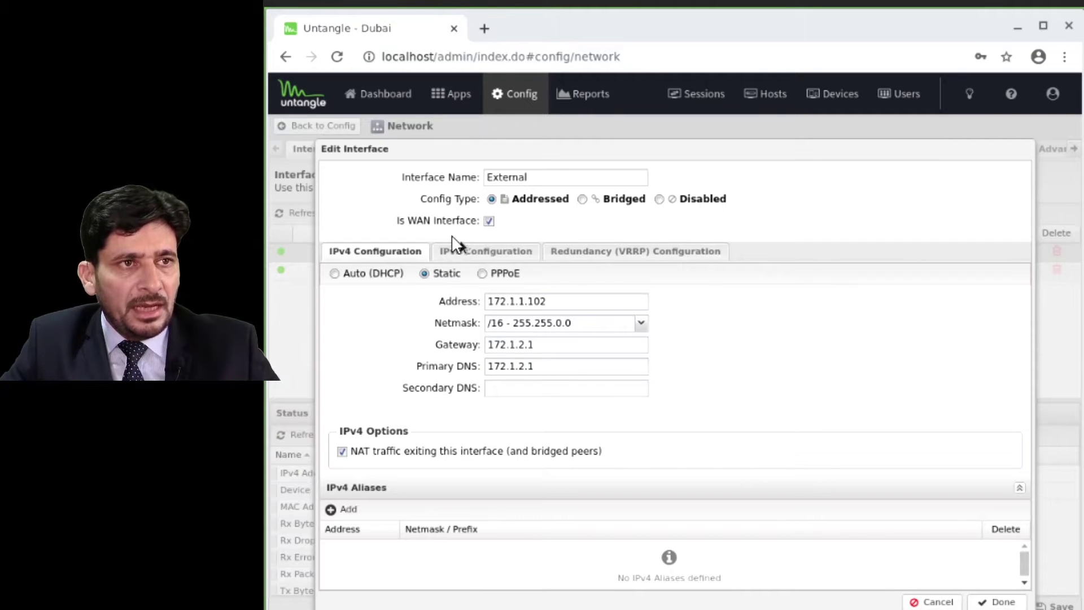
click(489, 221)
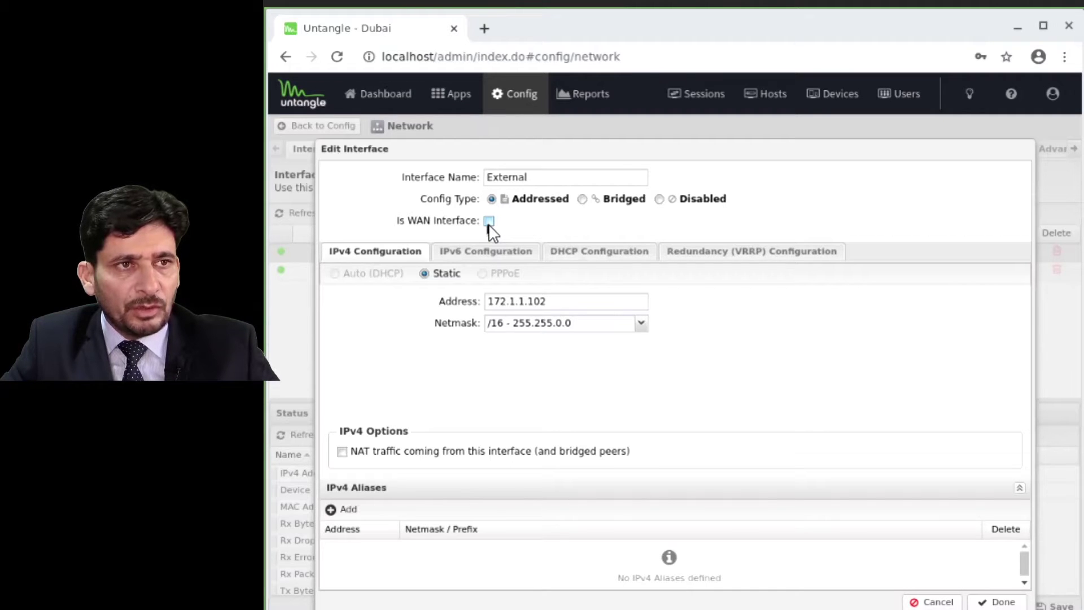
click(489, 220)
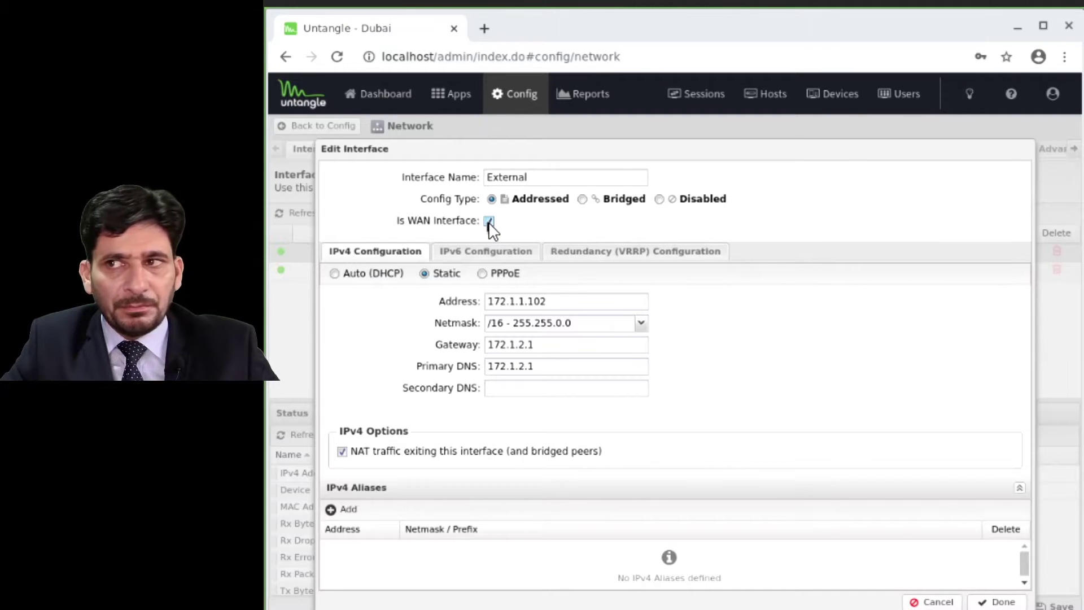
click(482, 275)
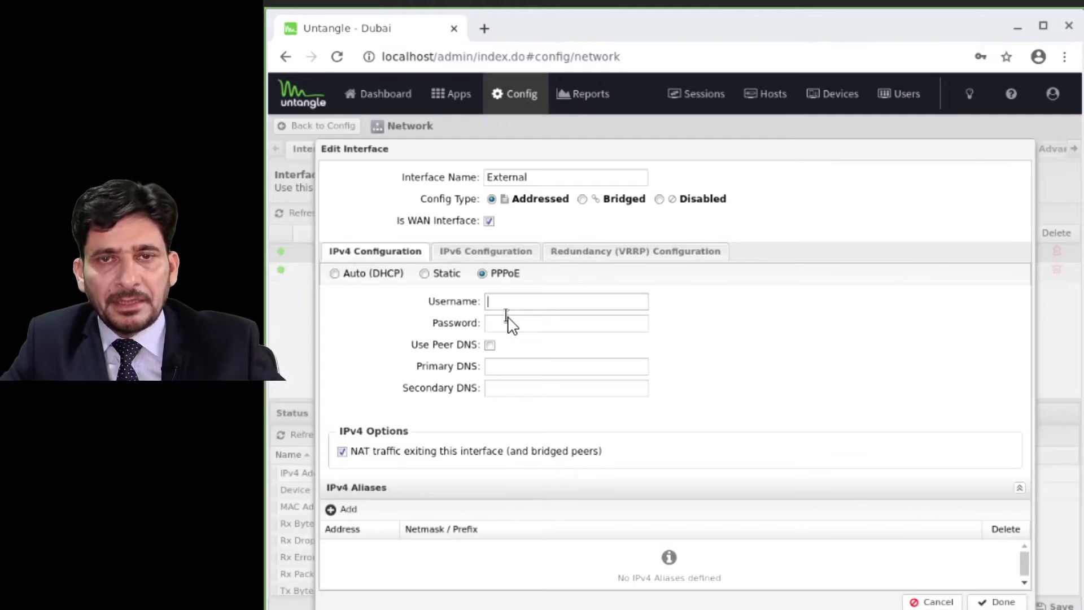
click(508, 367)
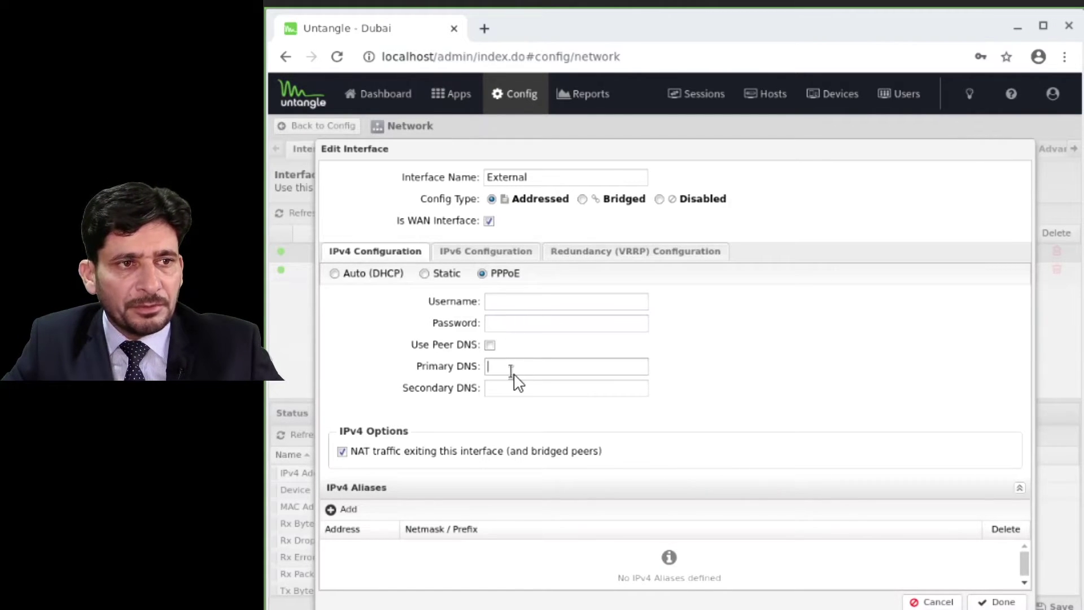
click(370, 273)
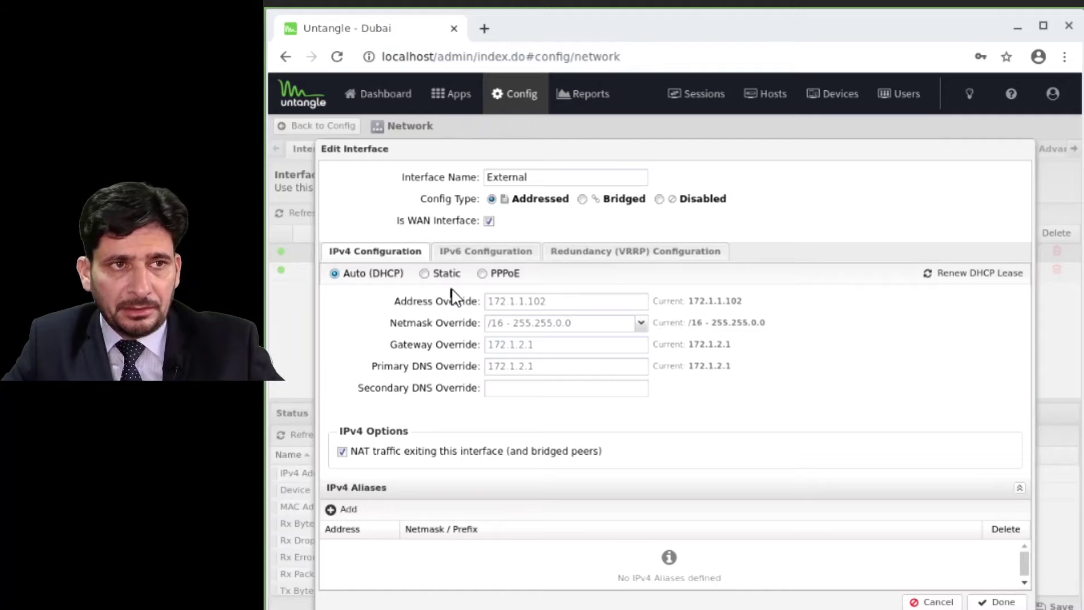
key(Escape)
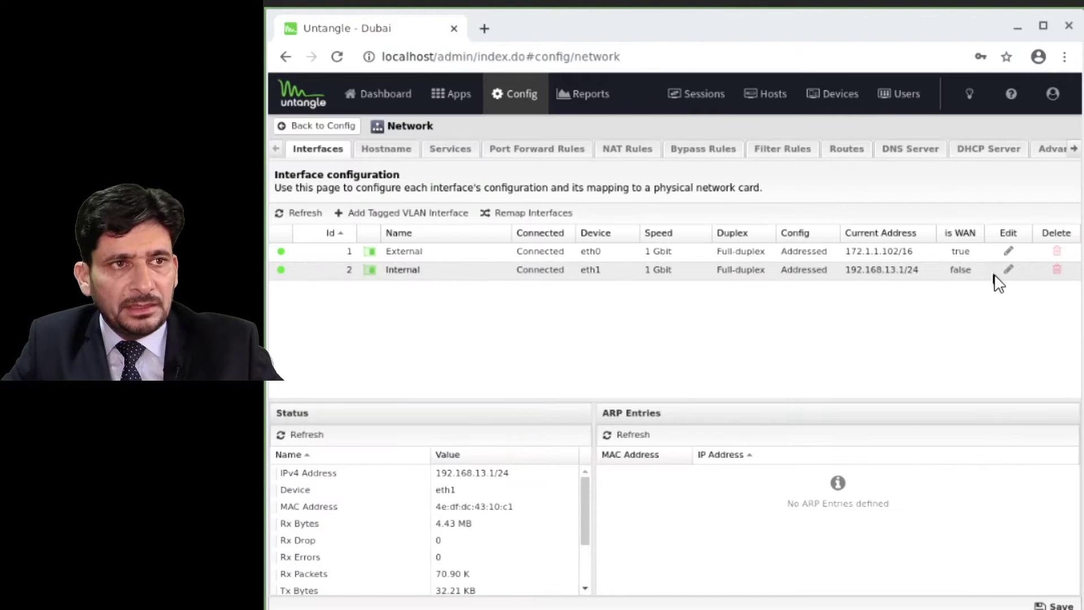
Review the Internal interface's DHCP range, cancel without changes, and show the Dubai hostname settings.
click(1007, 270)
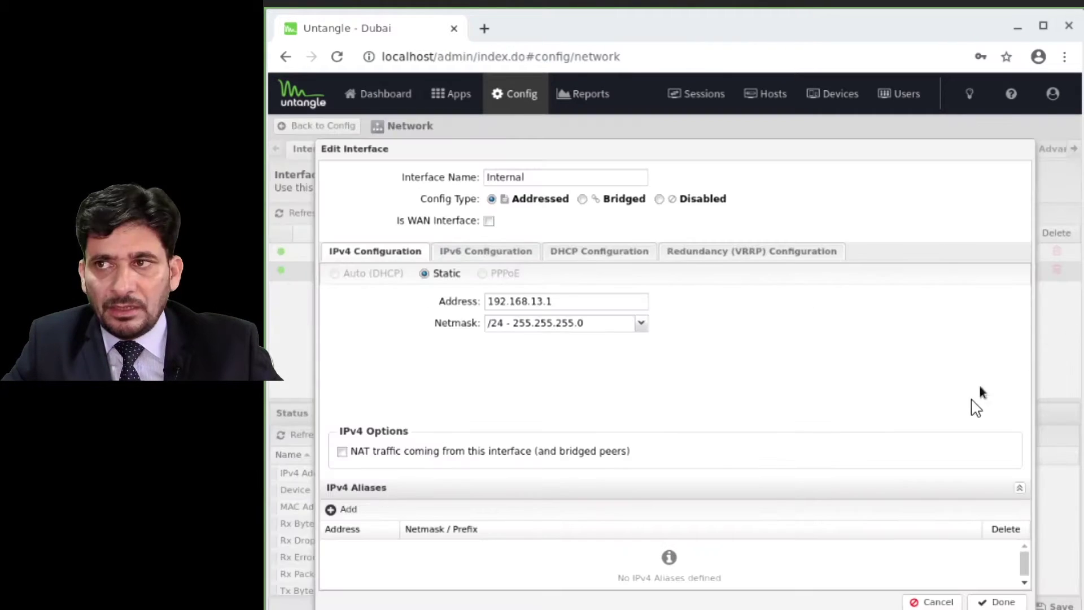
click(399, 259)
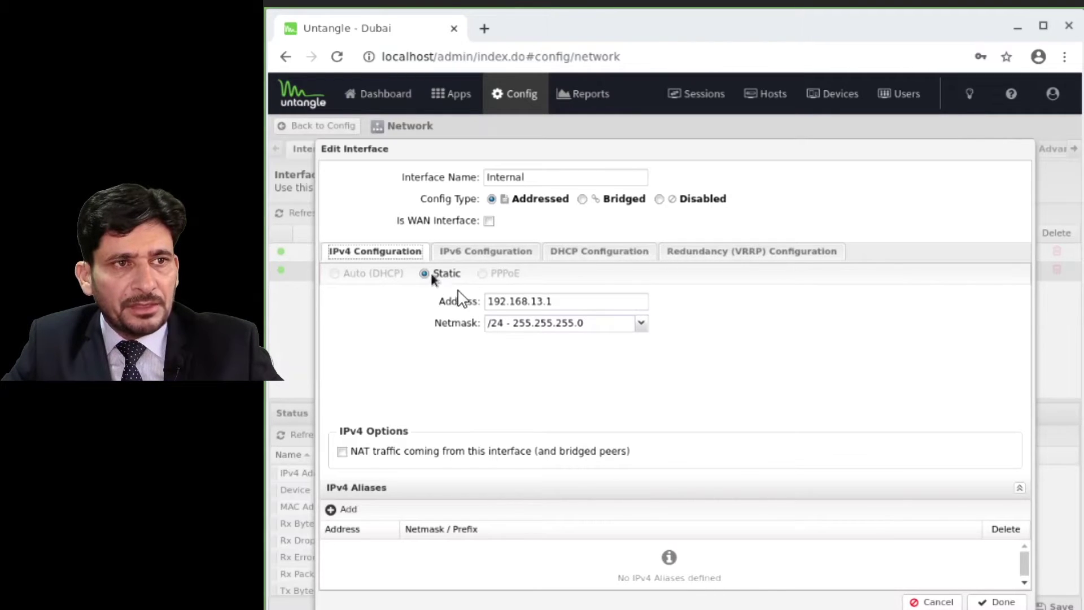
click(577, 255)
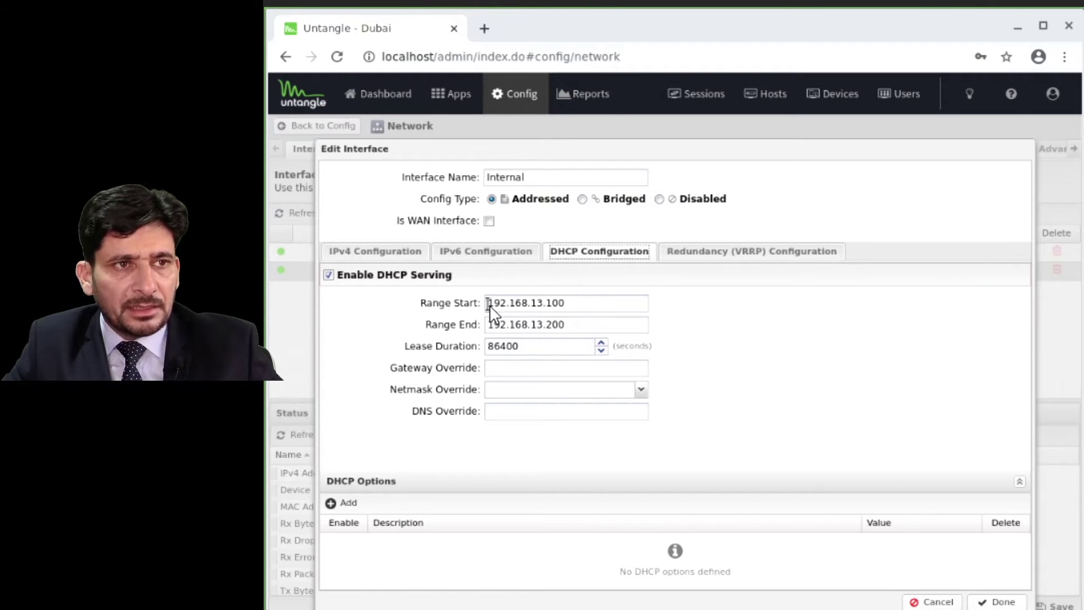
drag(488, 305, 571, 314)
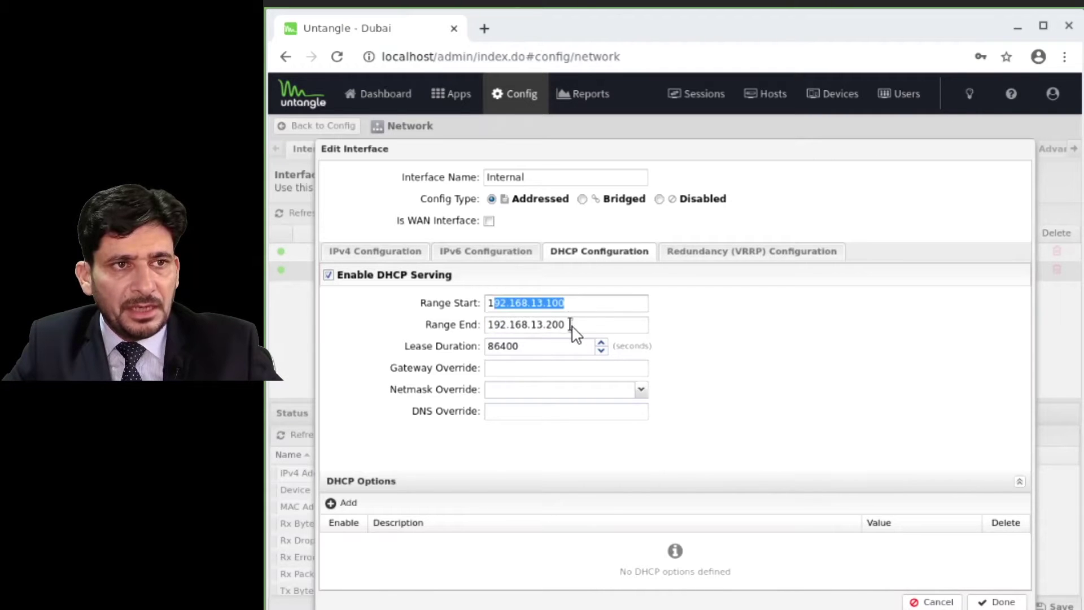
click(572, 326)
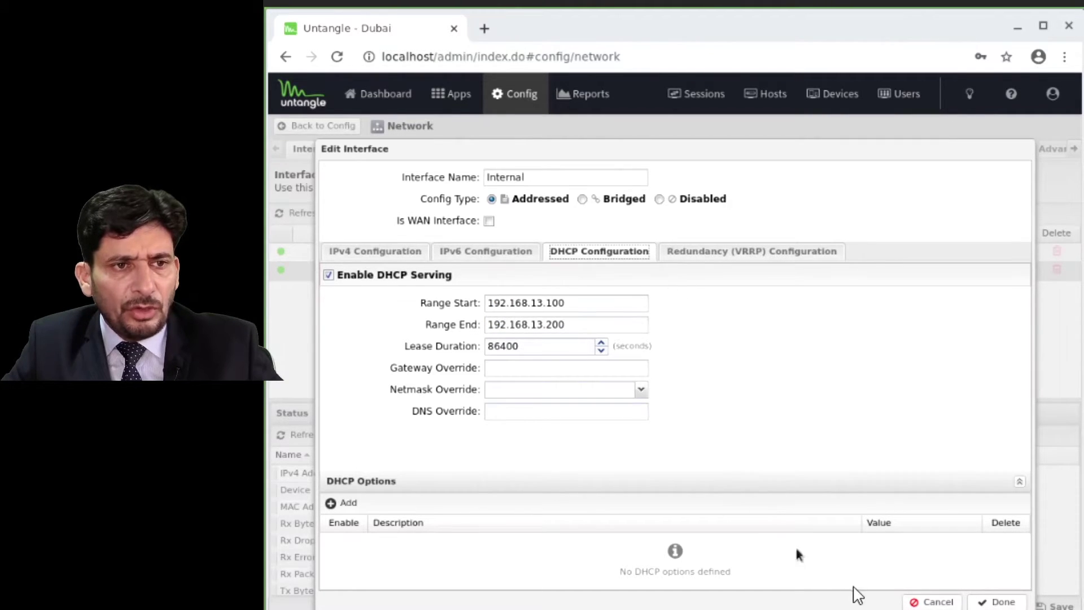
click(932, 603)
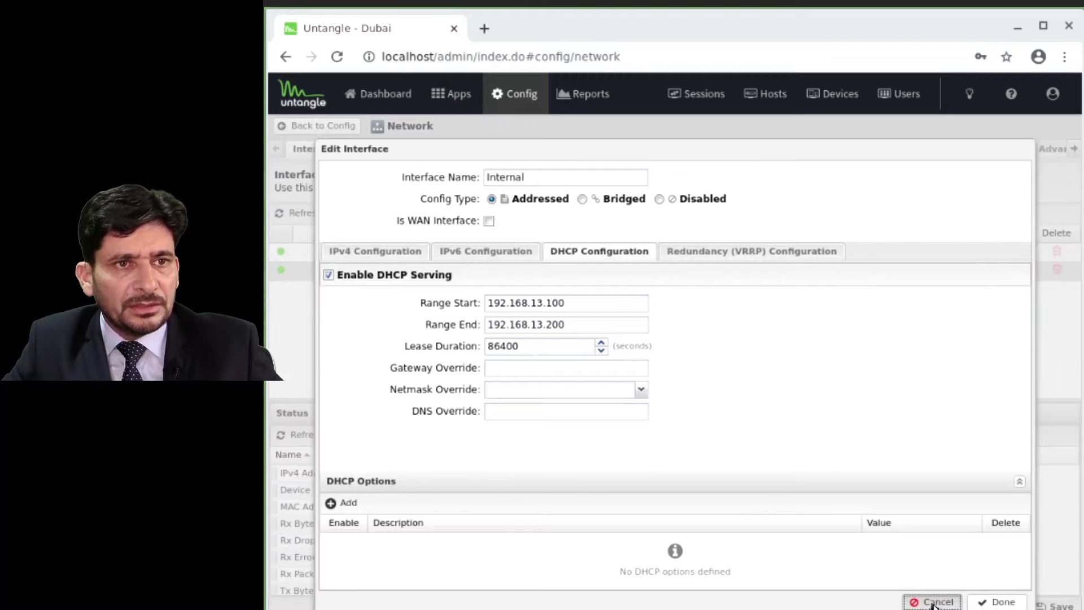
click(398, 152)
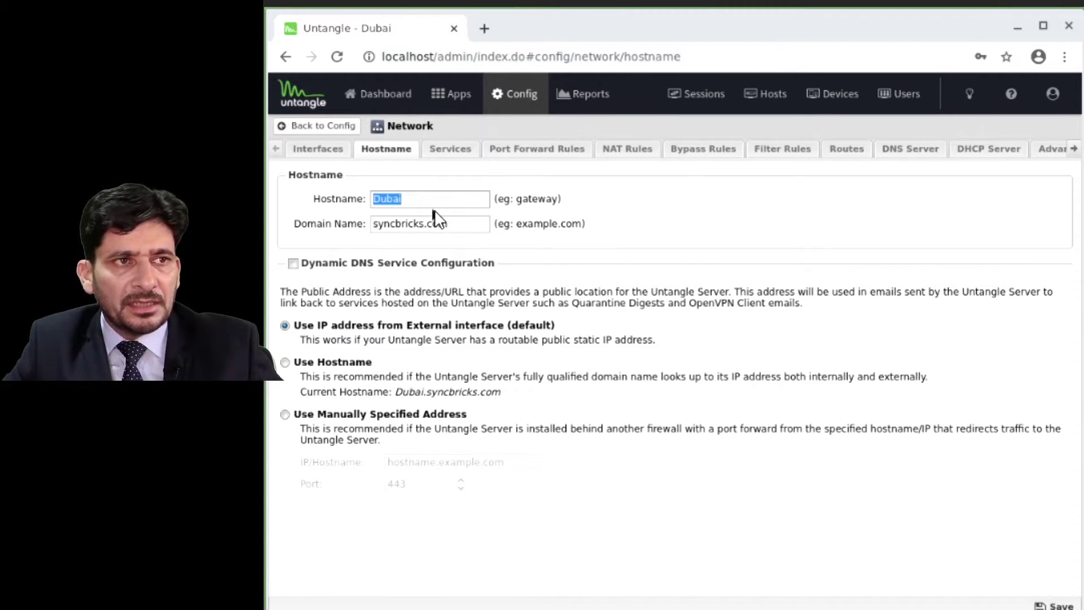
Enable Dynamic DNS with DynDNS and set the hostname to syncbricks.
click(293, 264)
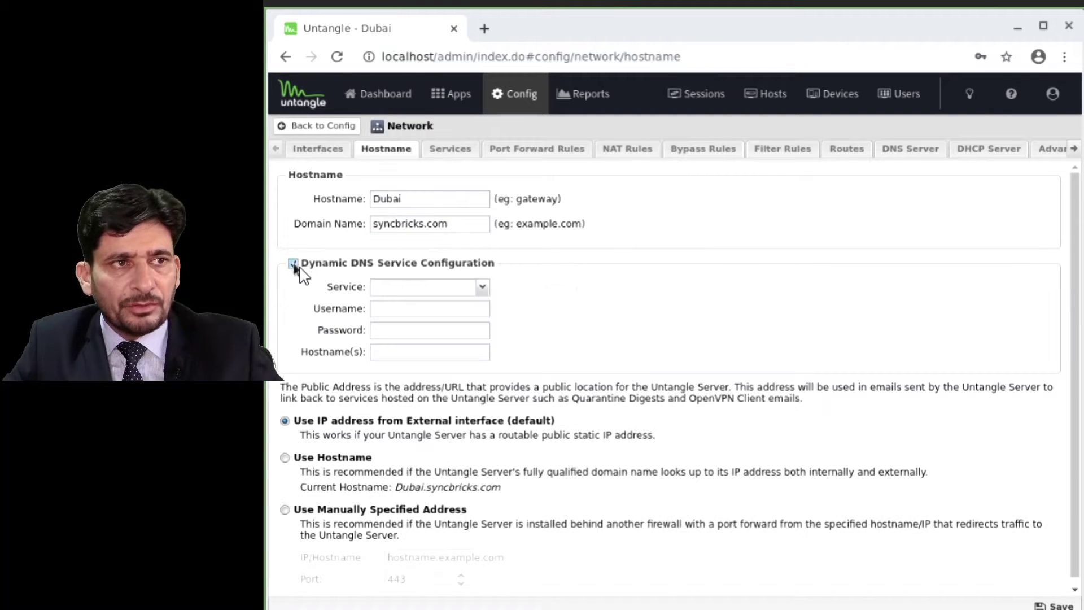
double_click(402, 200)
text(syncbricks)
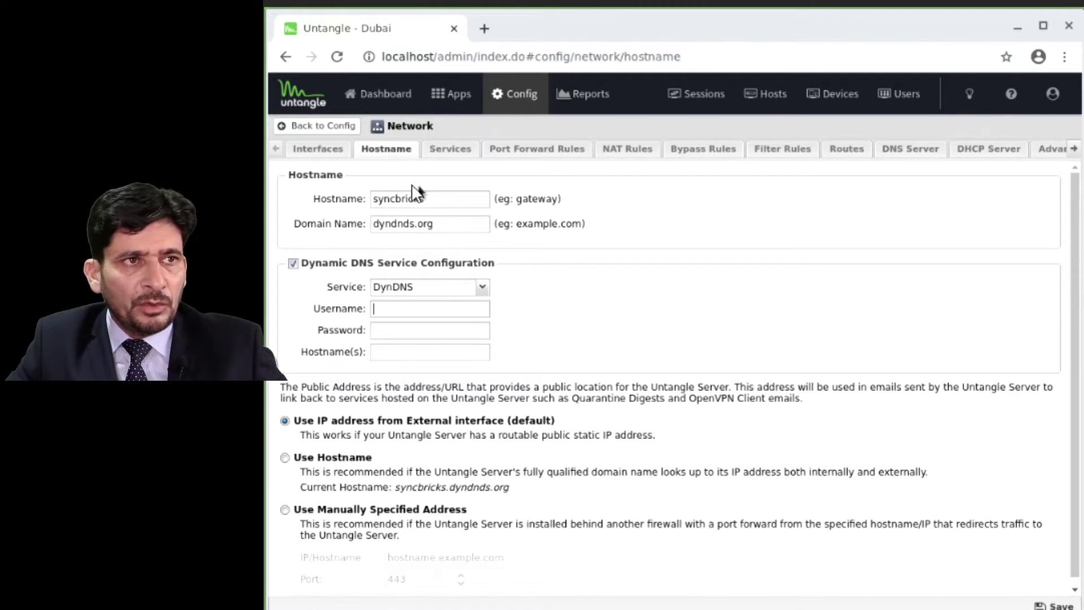
Review the local services ports, HTTPS 443 and HTTP 80, then view the port forward rules.
click(450, 148)
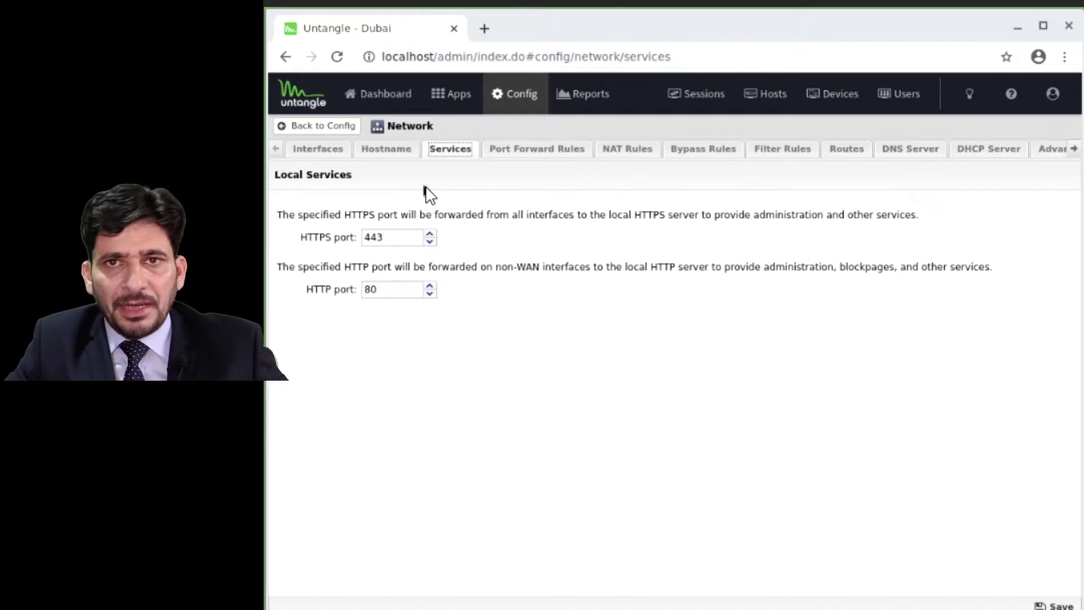
drag(398, 242, 345, 237)
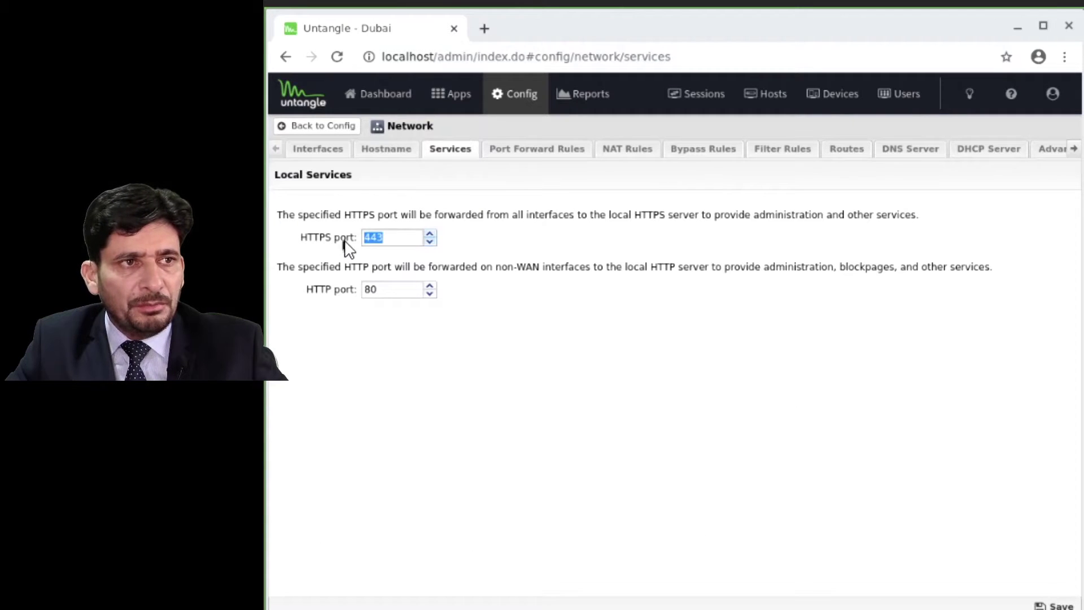
drag(385, 293, 350, 286)
drag(388, 239, 338, 244)
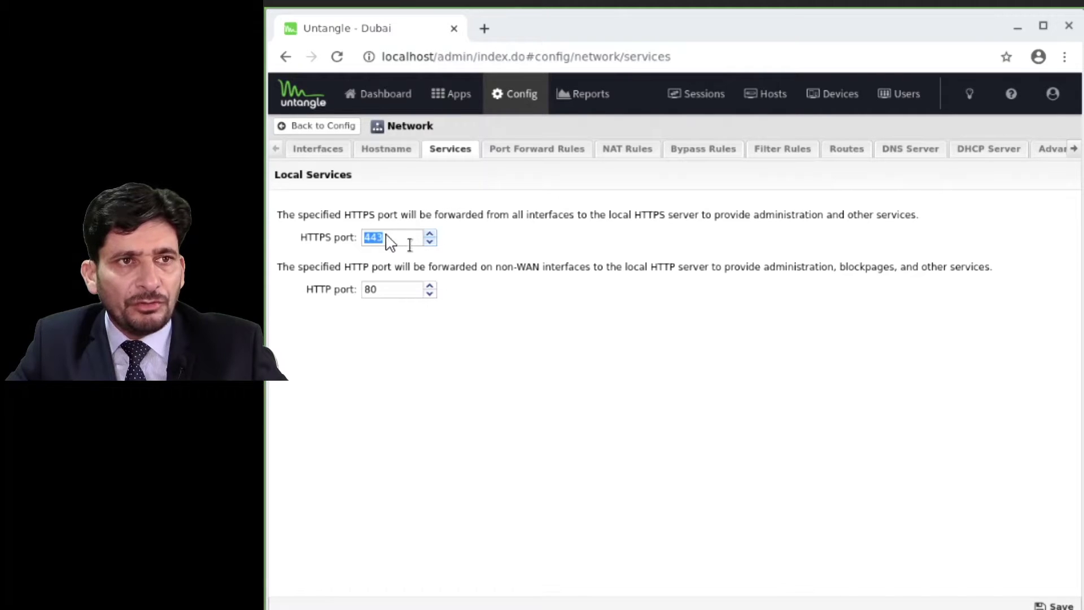
click(514, 155)
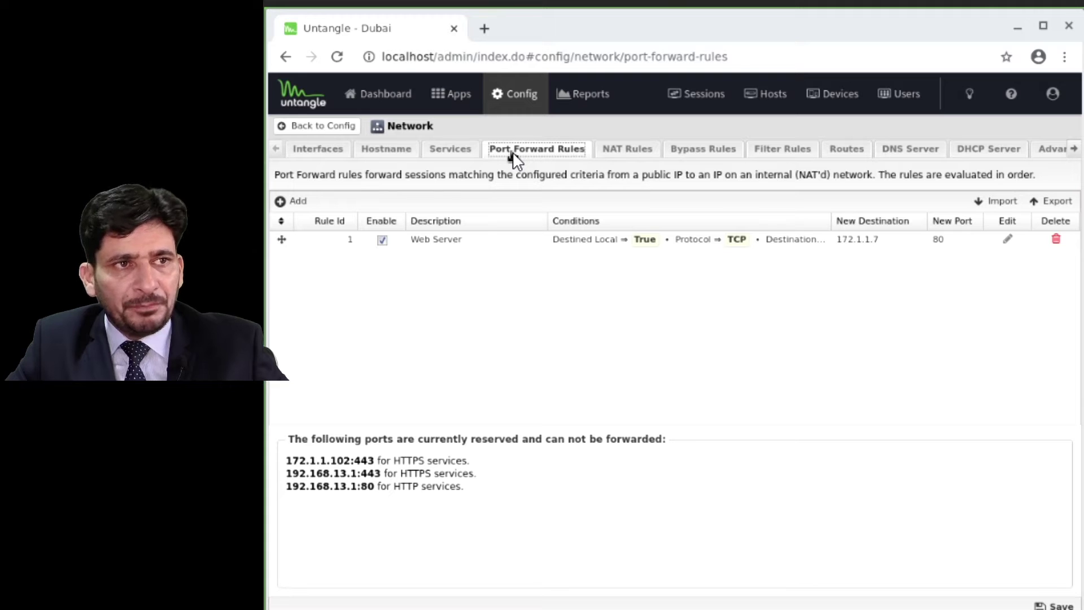
Add a WebServer port forward rule to 192.168.13.5 port 80, save it, and go to Routes.
click(296, 202)
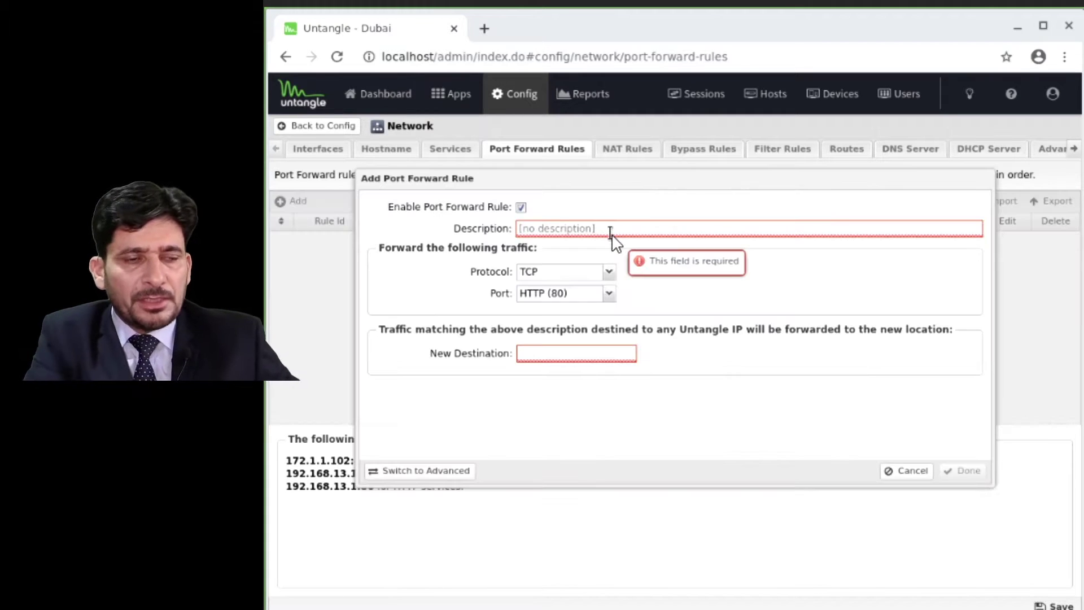
text(WebServer)
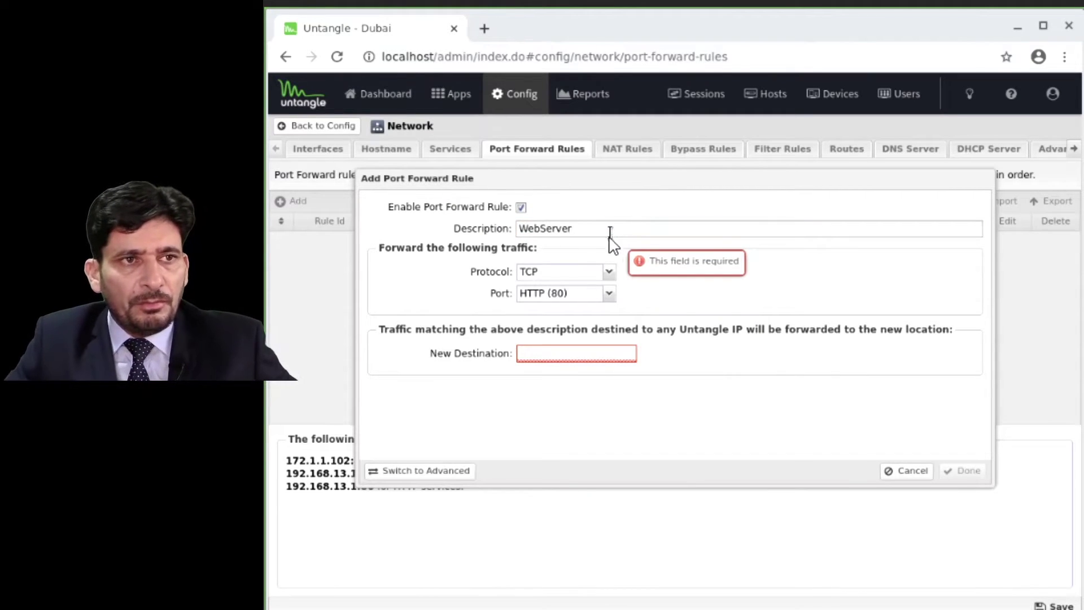
click(570, 356)
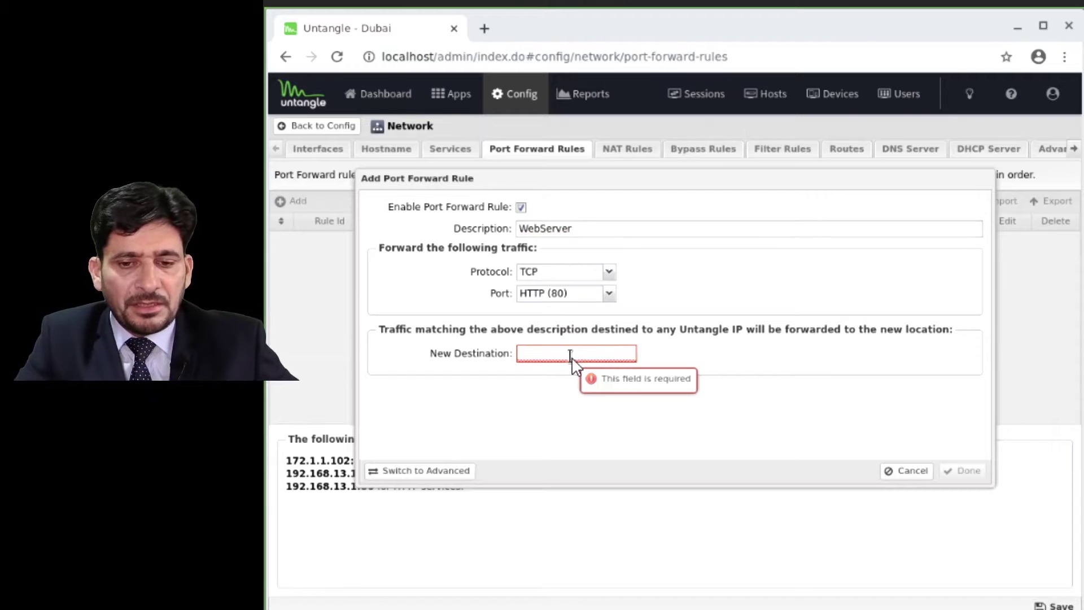
text(192.168.)
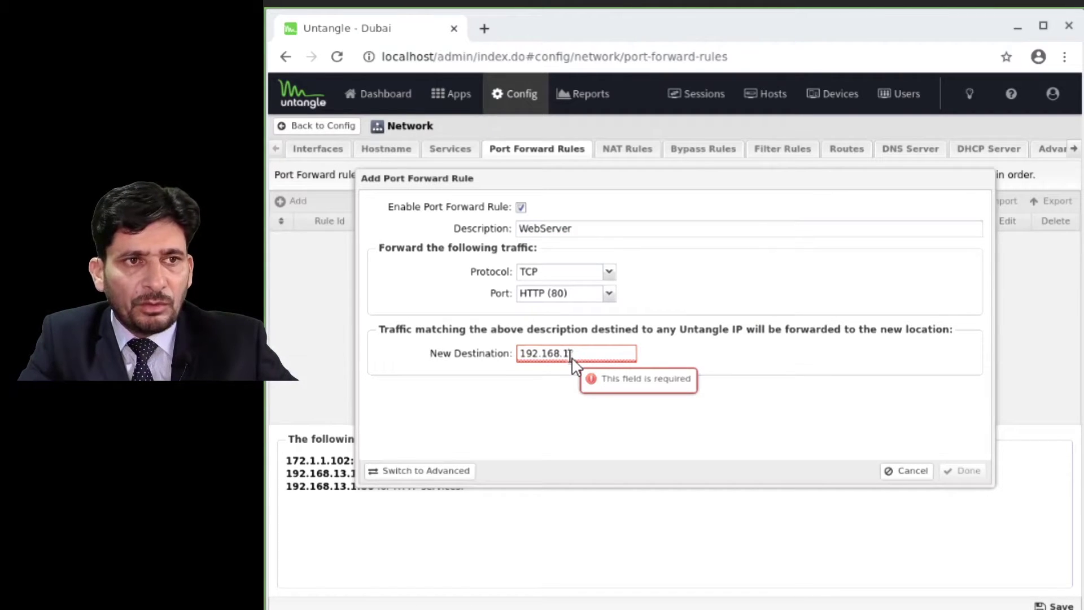
text(13.5)
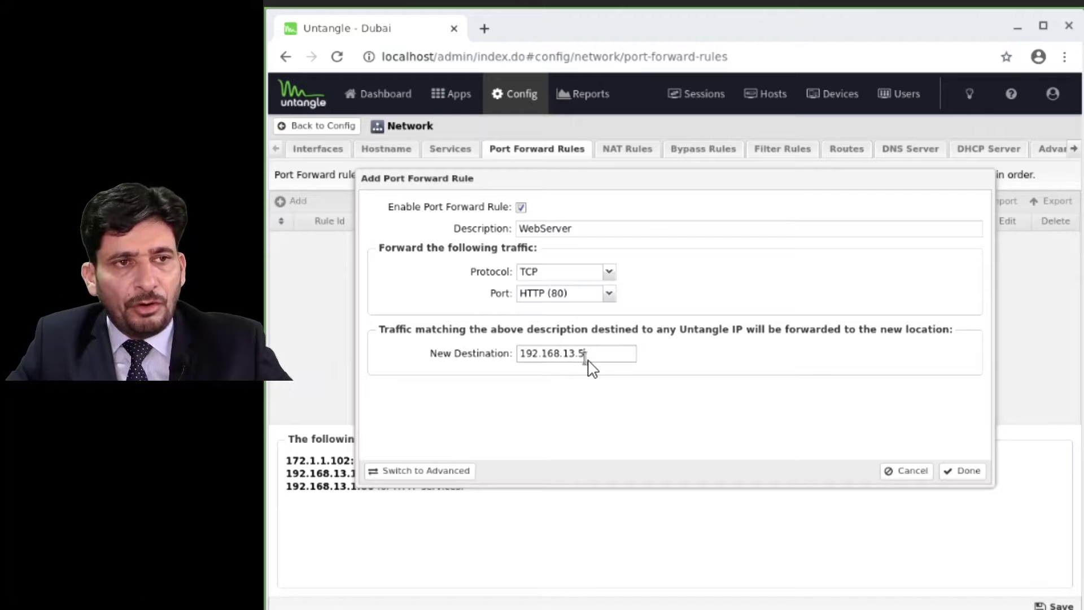
click(963, 470)
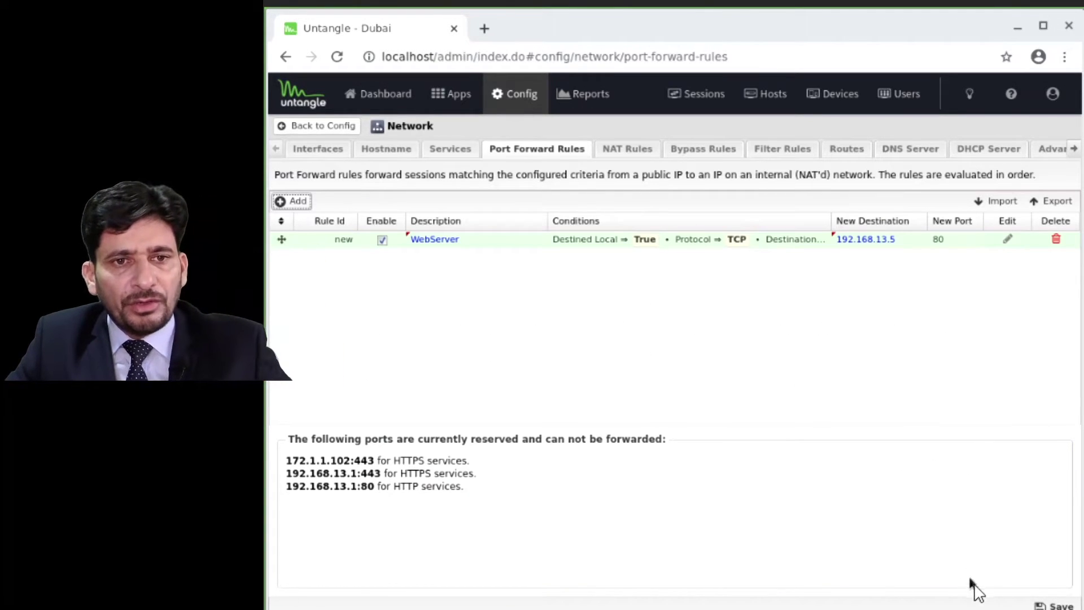
click(1050, 604)
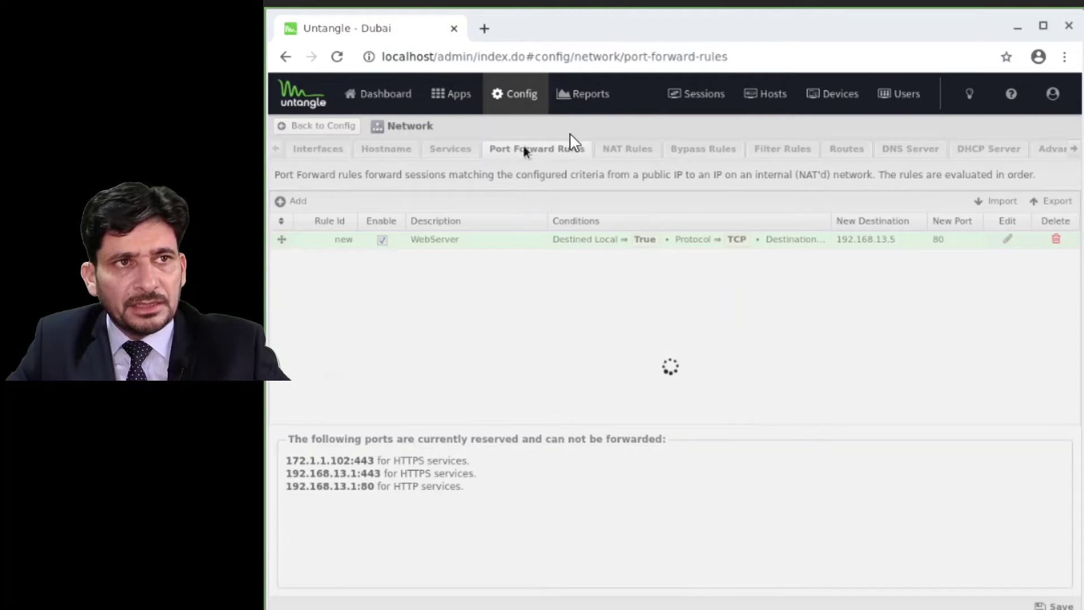
click(836, 153)
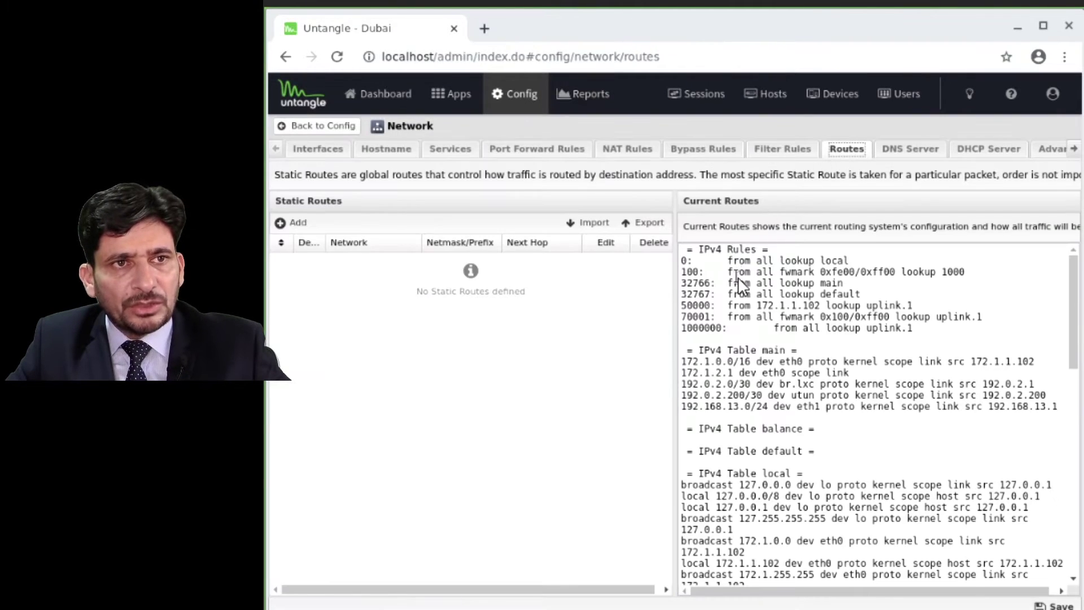
Scroll through the current routes, abandon a new static route, and begin a static DHCP entry.
scroll(801, 281, down, 5)
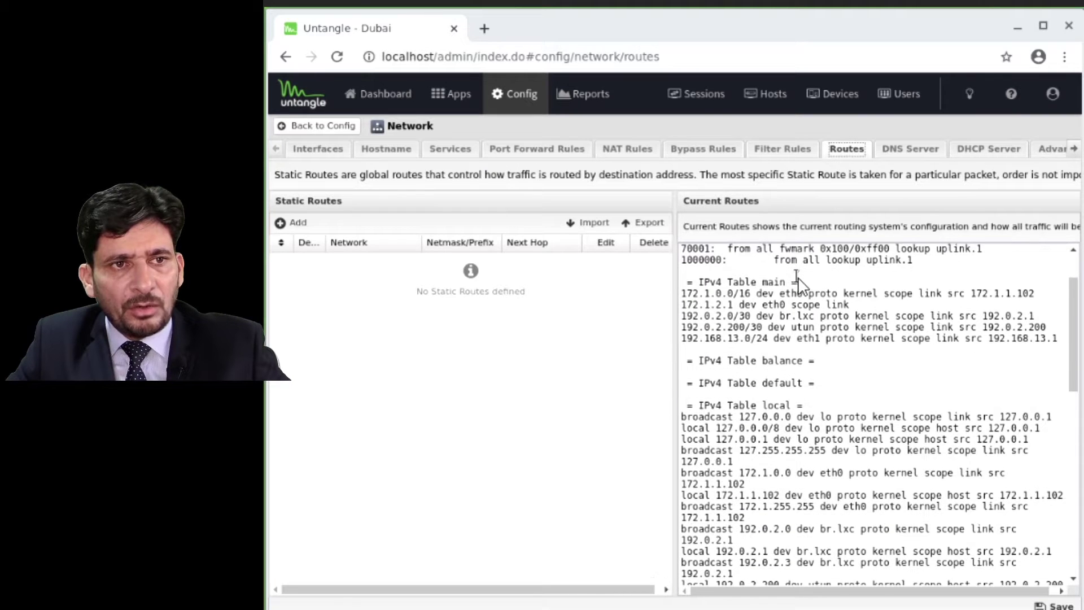
scroll(808, 314, down, 14)
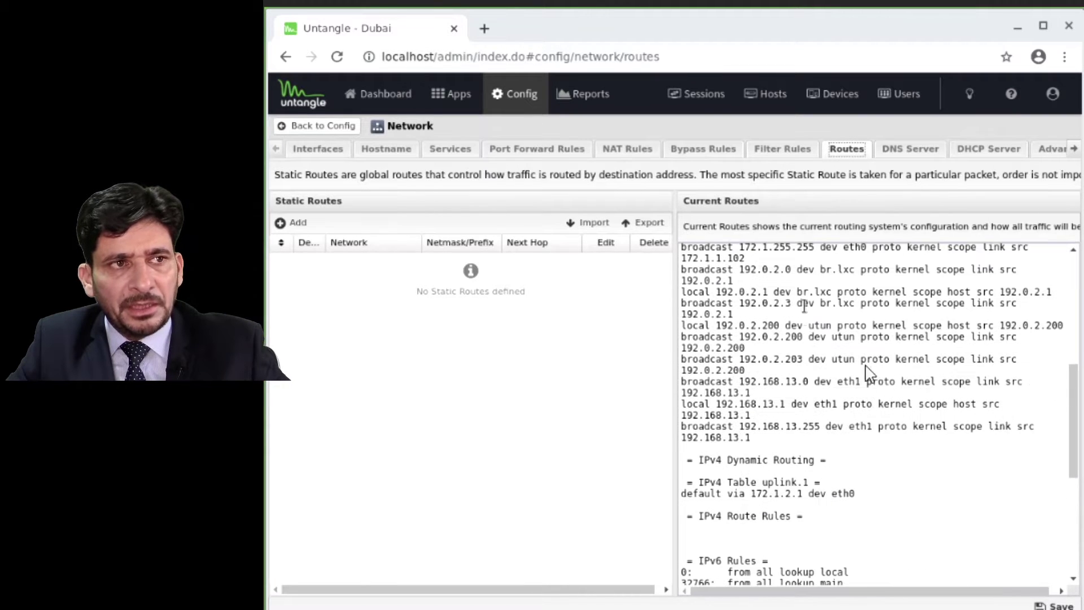
scroll(900, 398, up, 10)
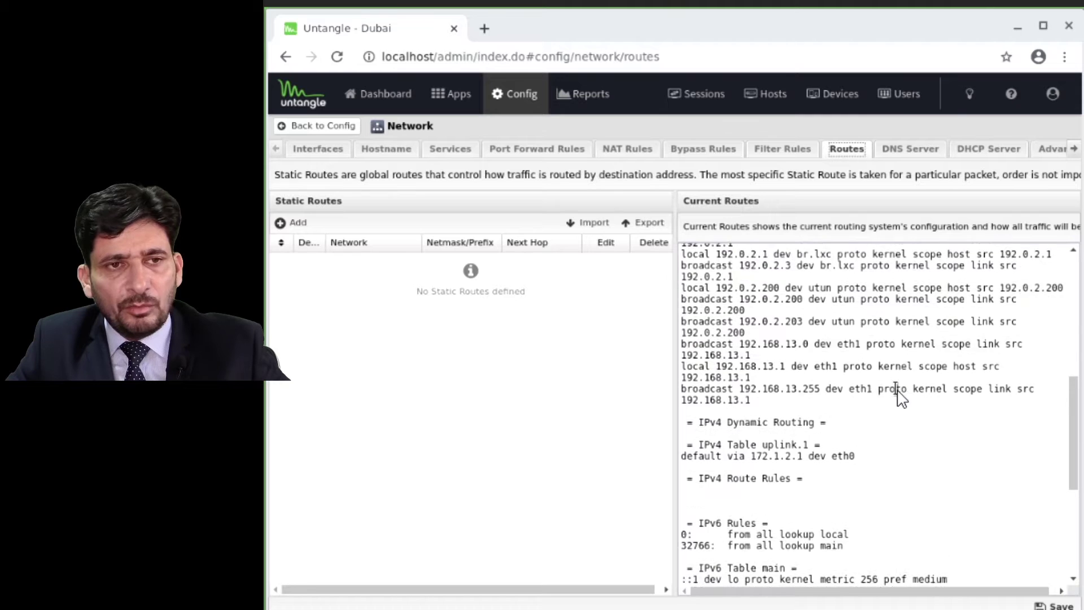
scroll(897, 395, up, 3)
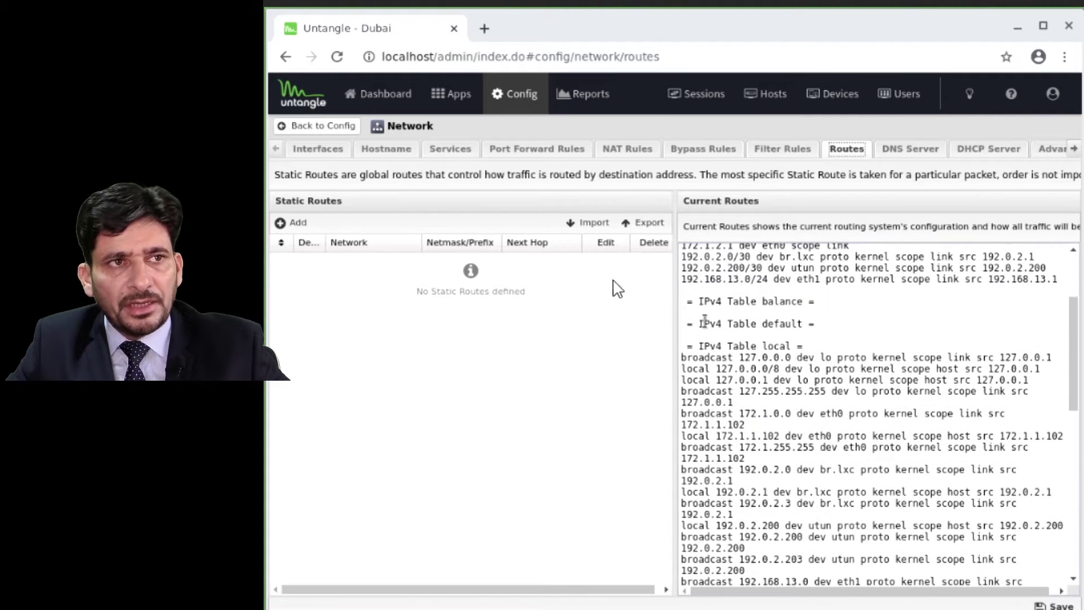
click(289, 223)
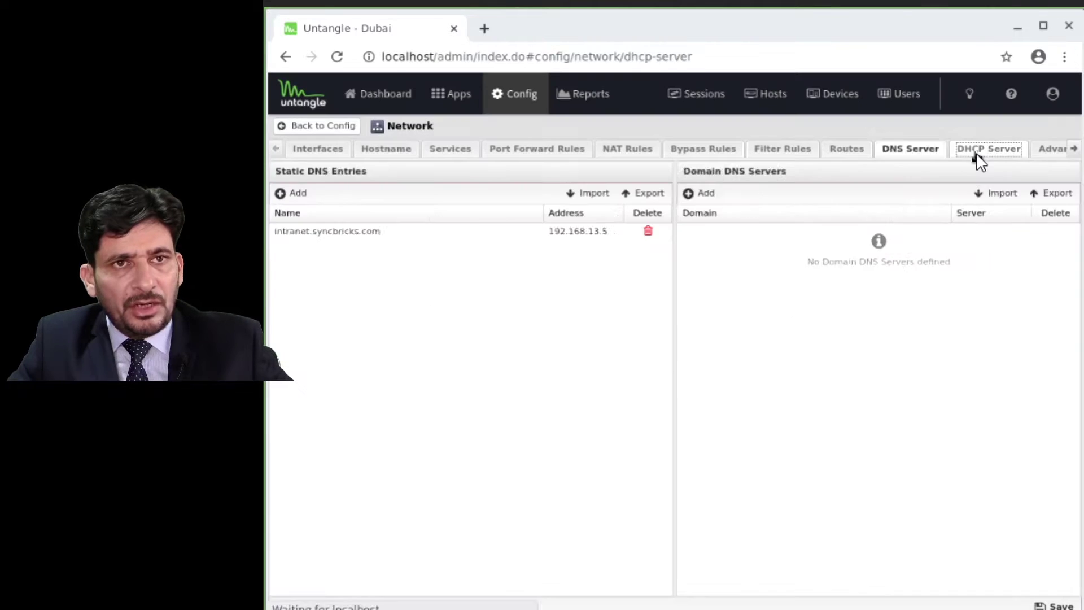
click(985, 150)
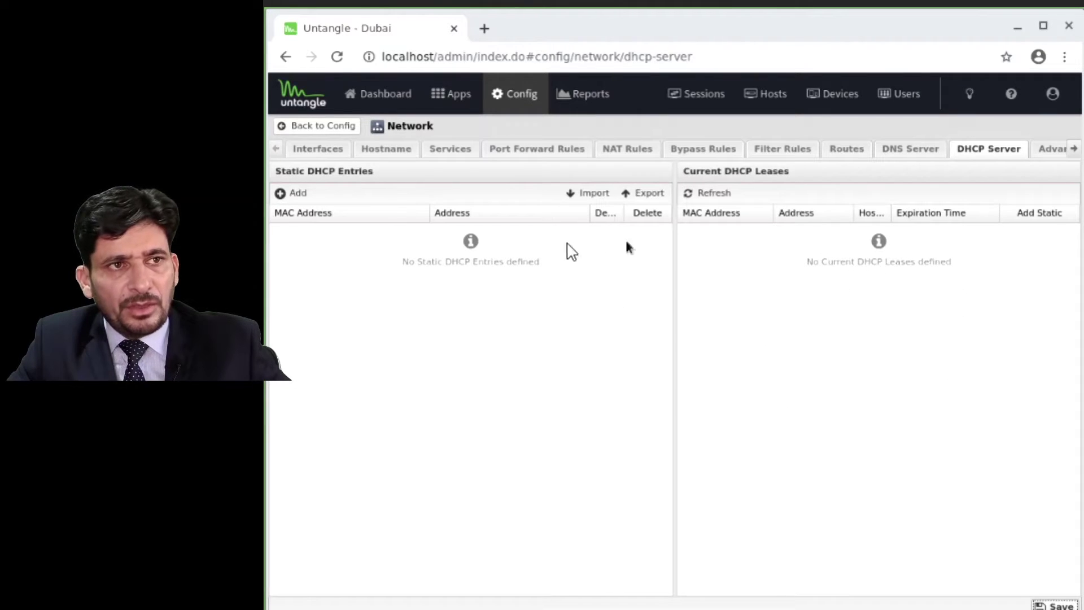
click(296, 193)
Reserve 192.168.13.8 for MAC 11:22:33:44:55:66 with description 'Amb'.
triple_click(525, 225)
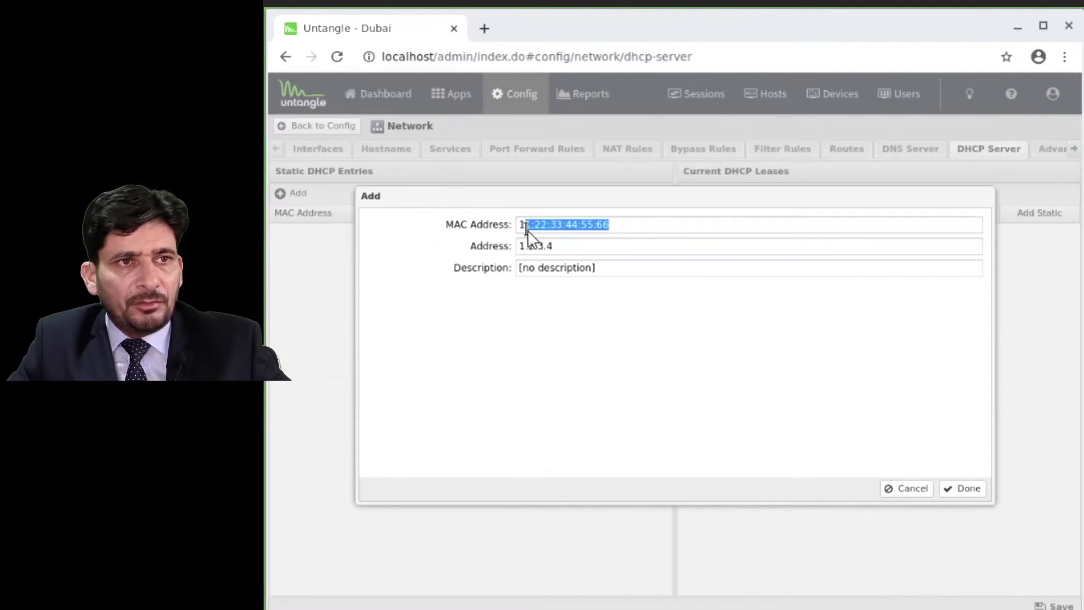
key(Tab)
text(192.168.13.8)
key(Tab)
text(Amb)
key(Return)
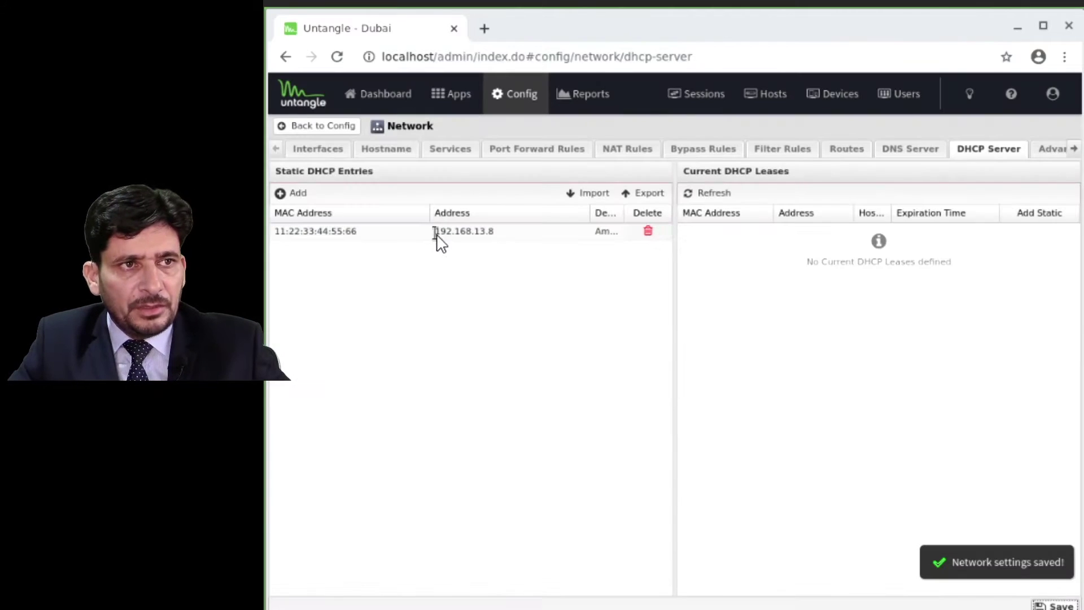
Check the new entry's 192.168.13.8 address, then go to the Advanced network options.
drag(435, 233, 520, 243)
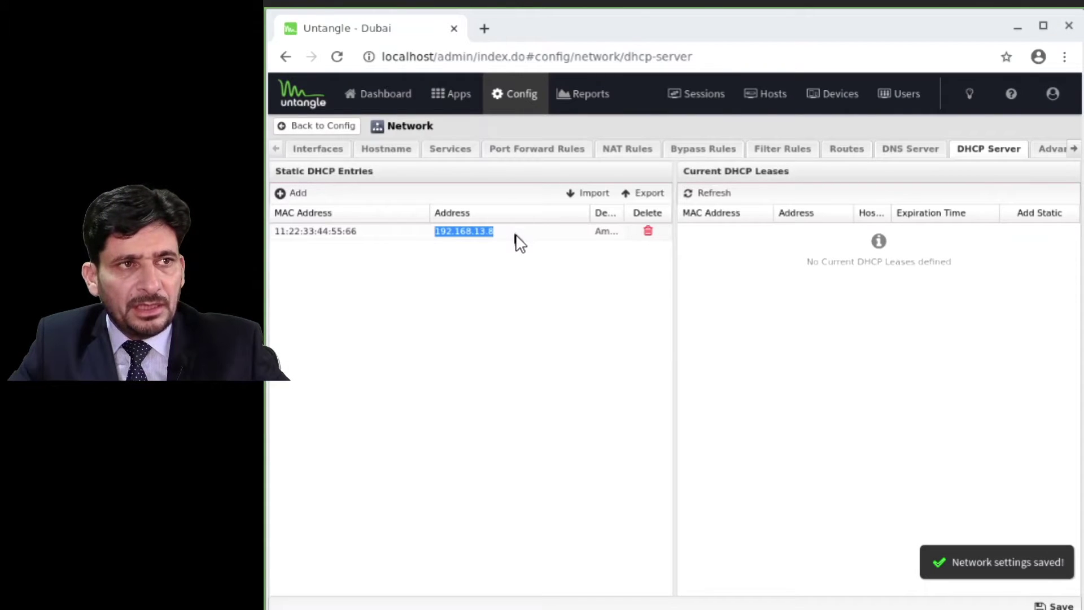
click(516, 231)
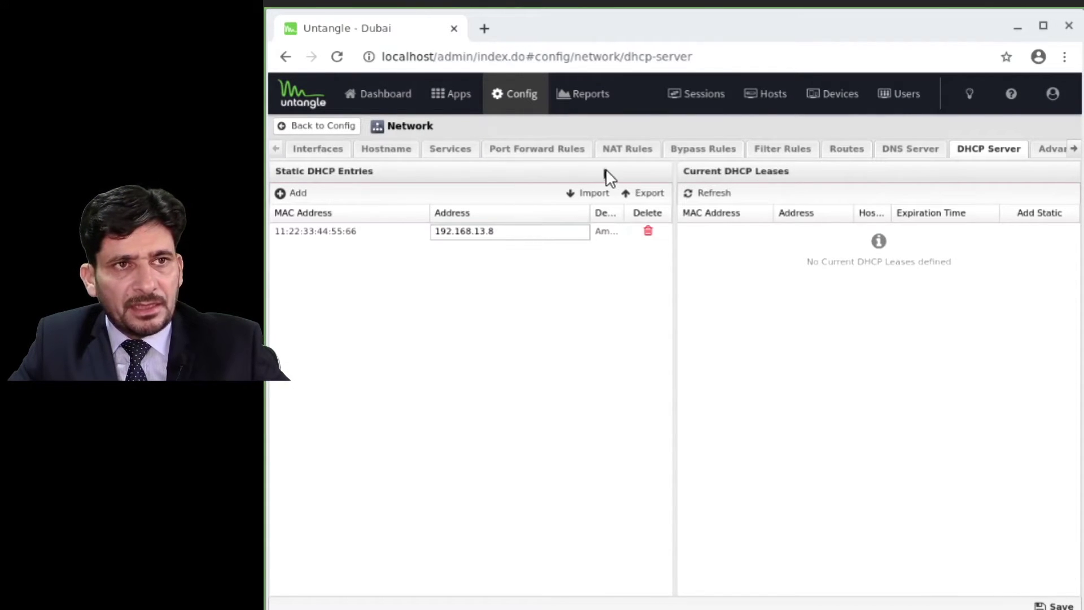
click(951, 148)
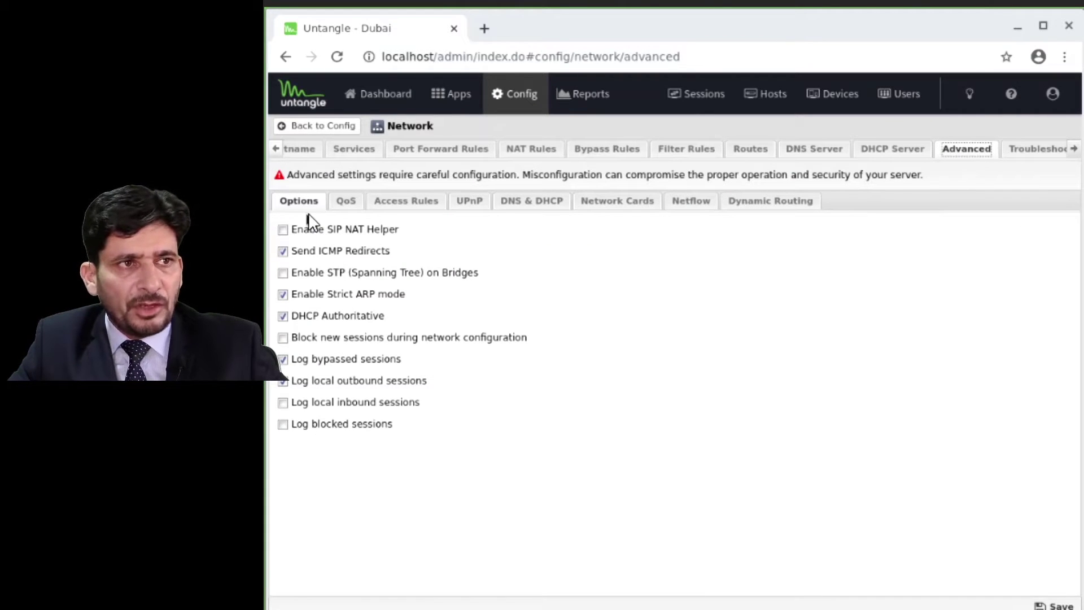
Enable QoS with External download 50000 kbps and upload 12000 kbps, save, and list QoS rules.
click(344, 204)
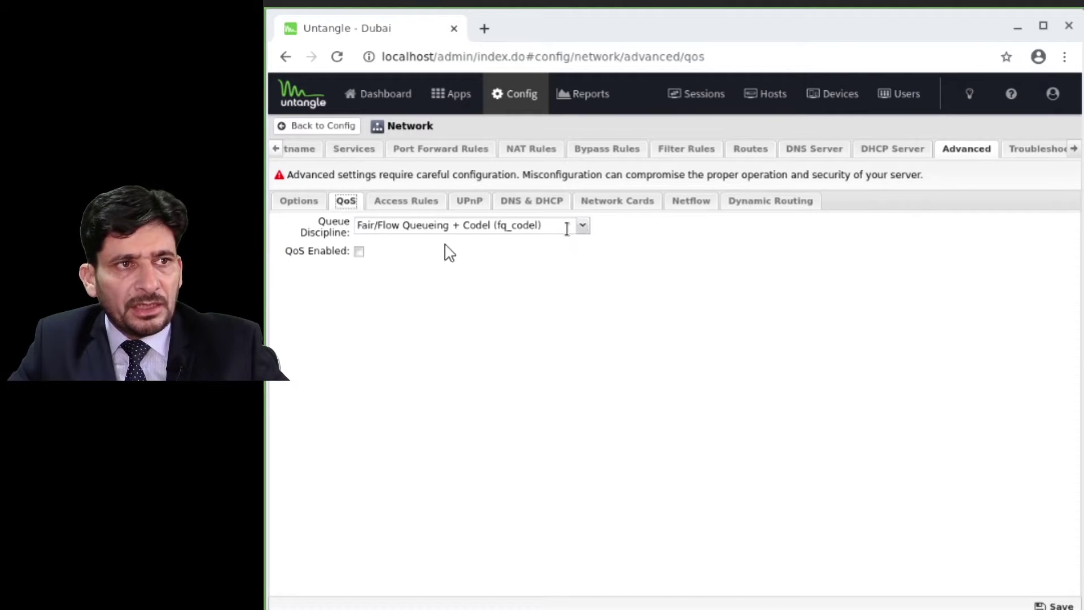
click(359, 251)
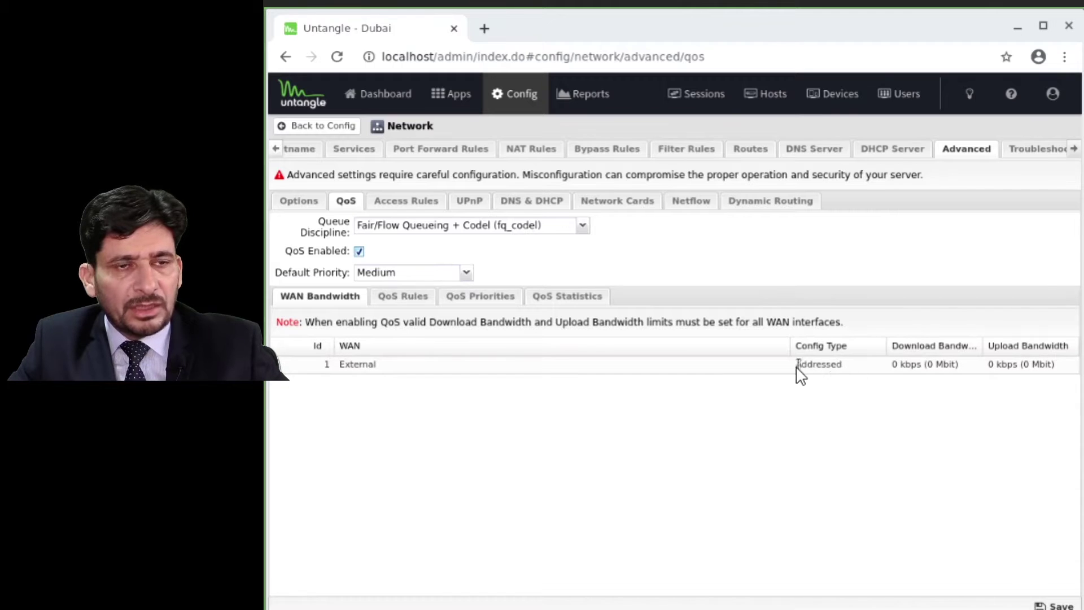
click(914, 367)
text(50000)
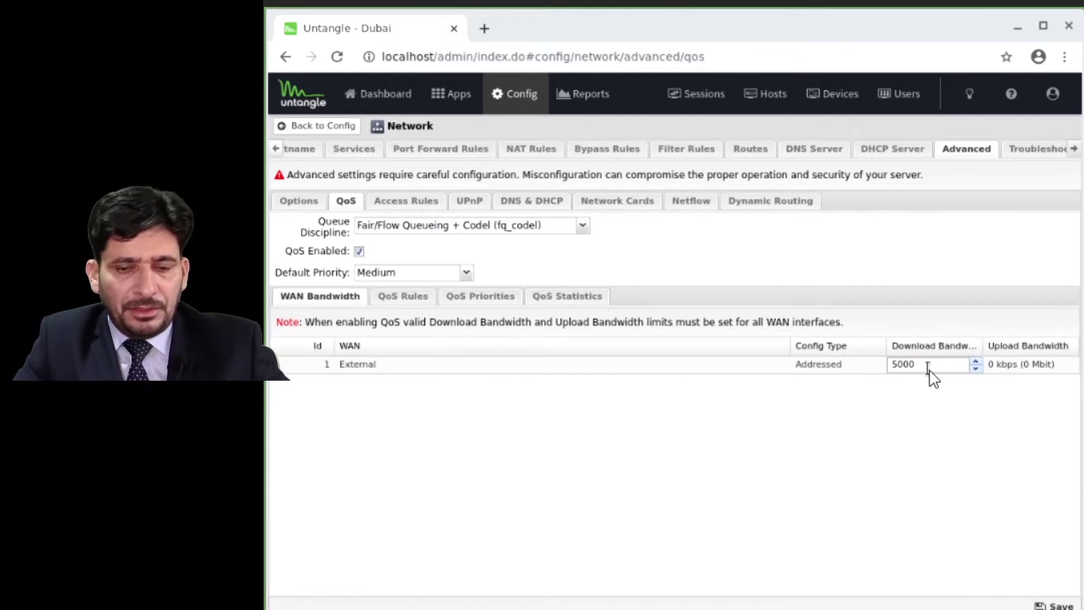
key(Return)
click(1002, 367)
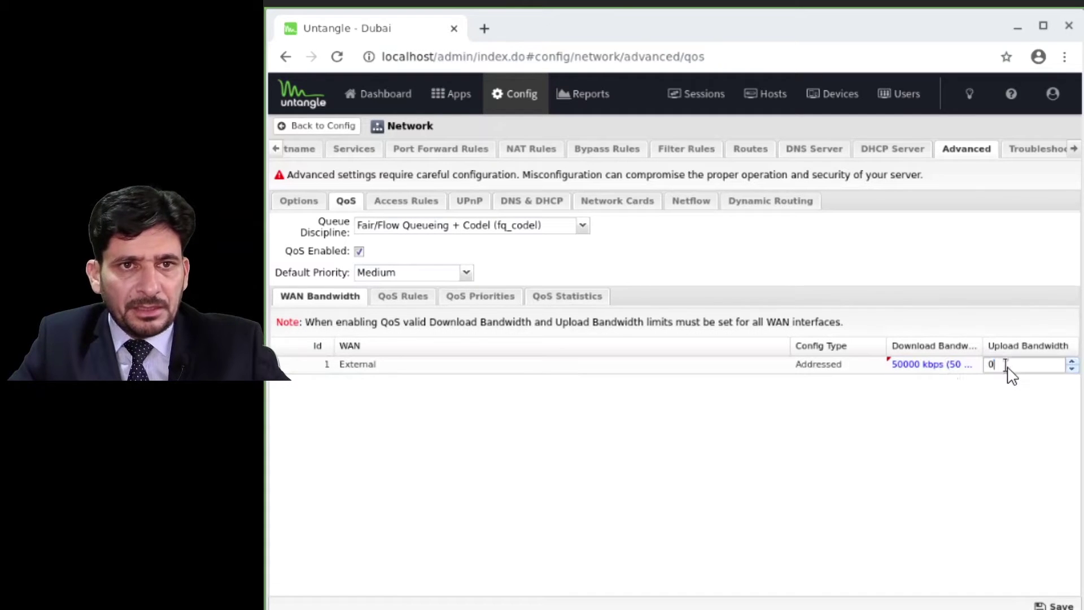
text(12000)
key(Return)
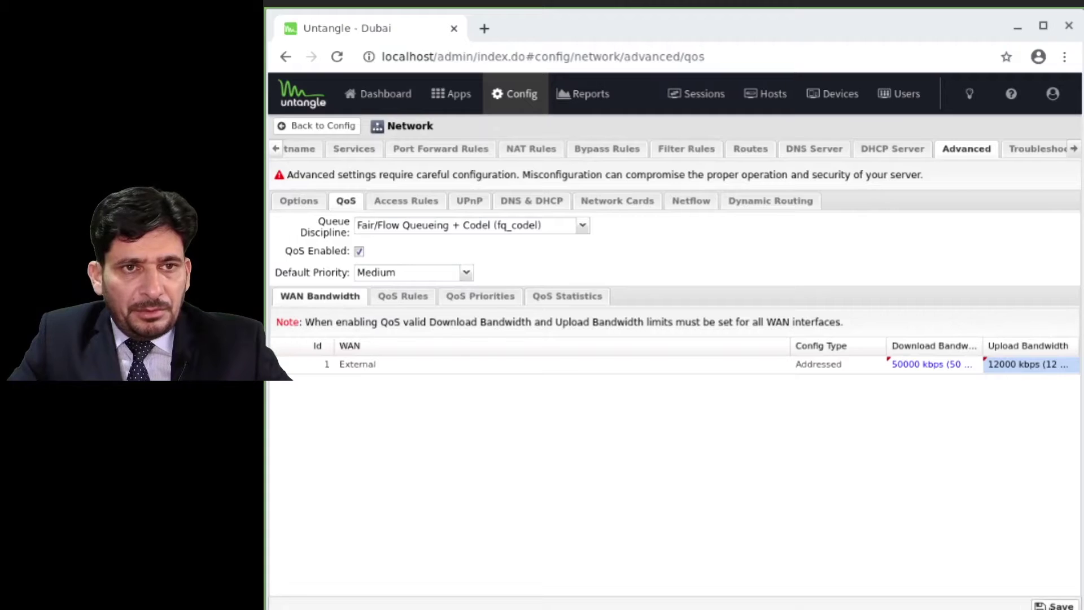
click(1053, 605)
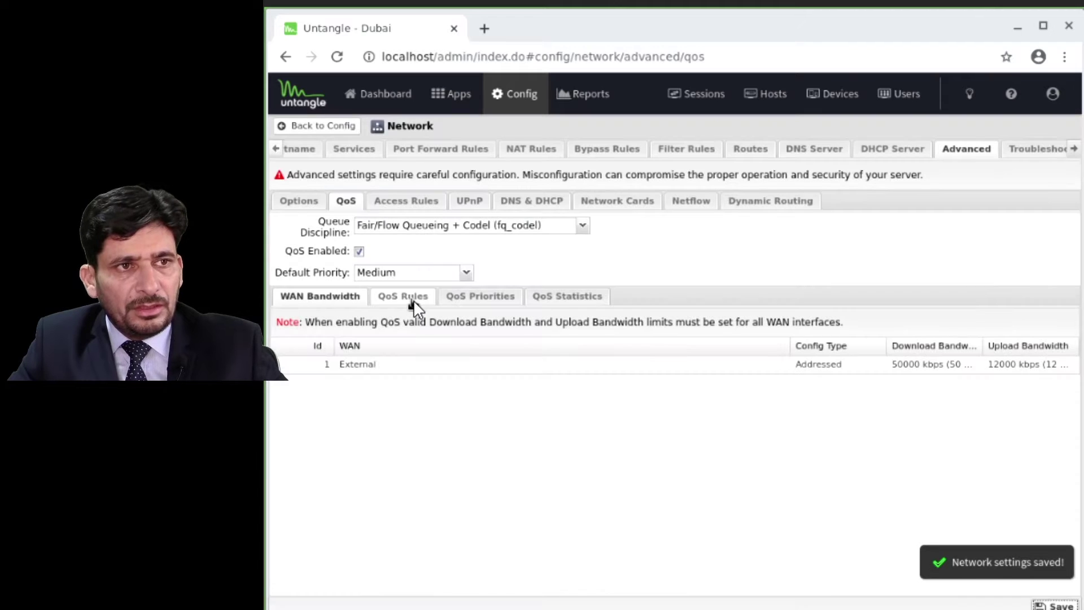
click(413, 299)
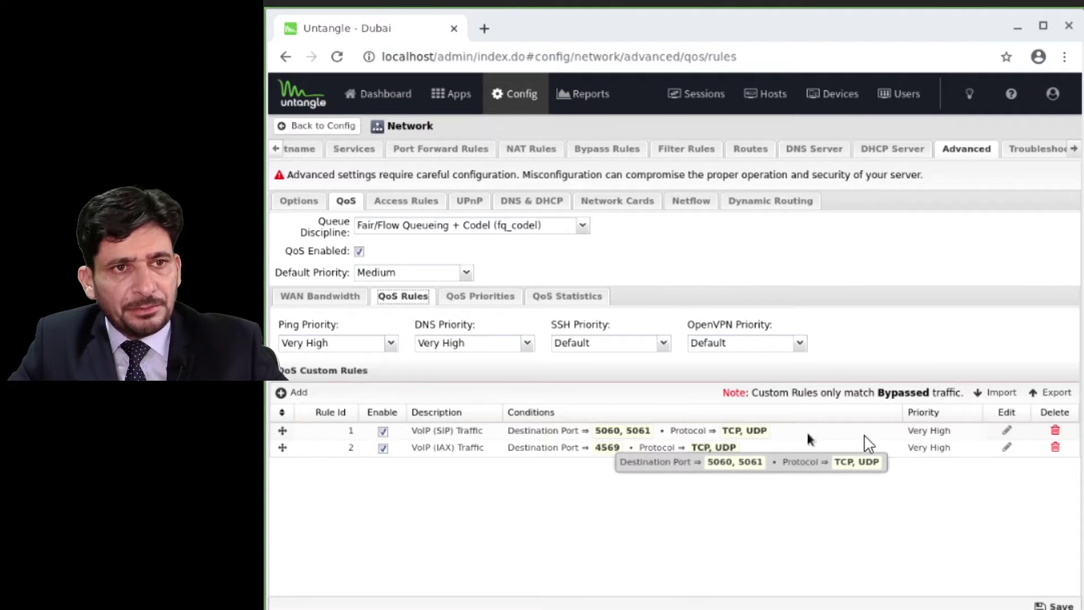
Add a 'Web Server' QoS rule matching destination address 192.168.13.5 and destination port 80.
click(293, 393)
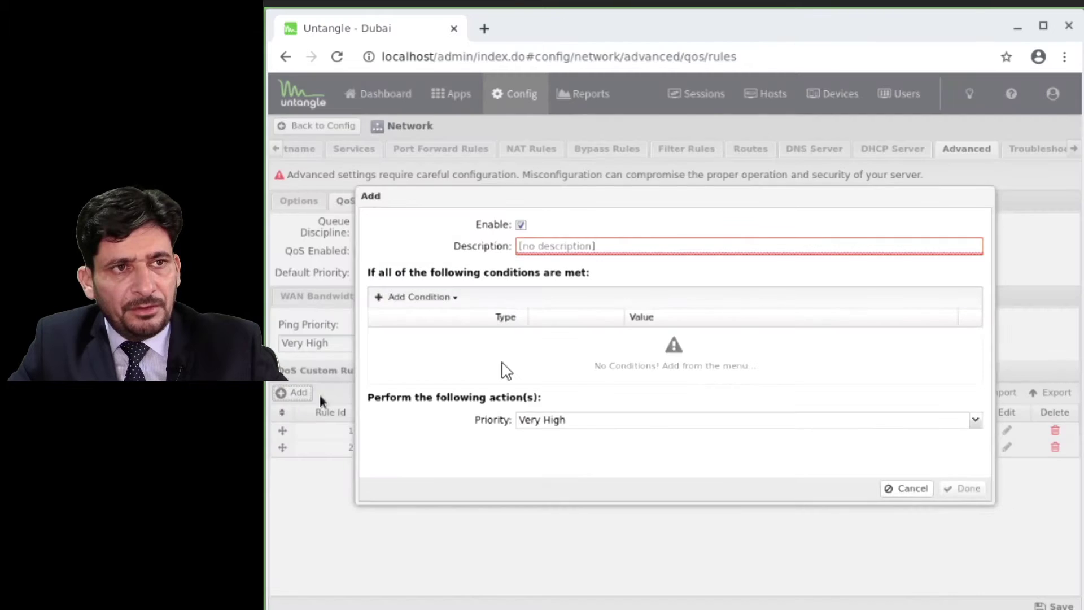
click(566, 246)
text(Web Server)
click(418, 296)
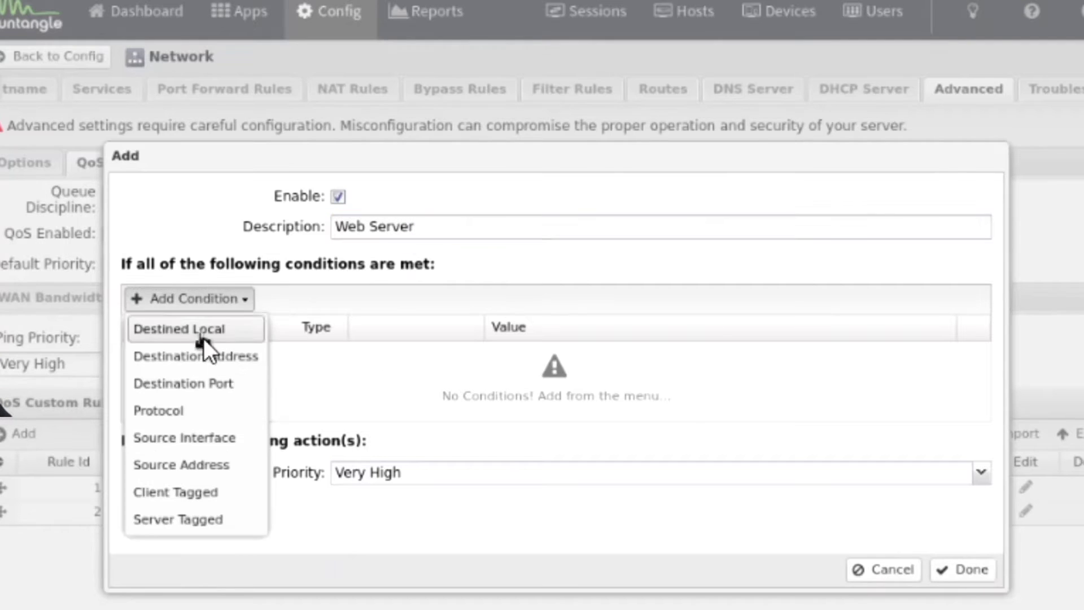
click(204, 355)
click(559, 357)
text(192.168.13.5)
click(180, 298)
click(184, 383)
click(523, 381)
text(80)
click(962, 569)
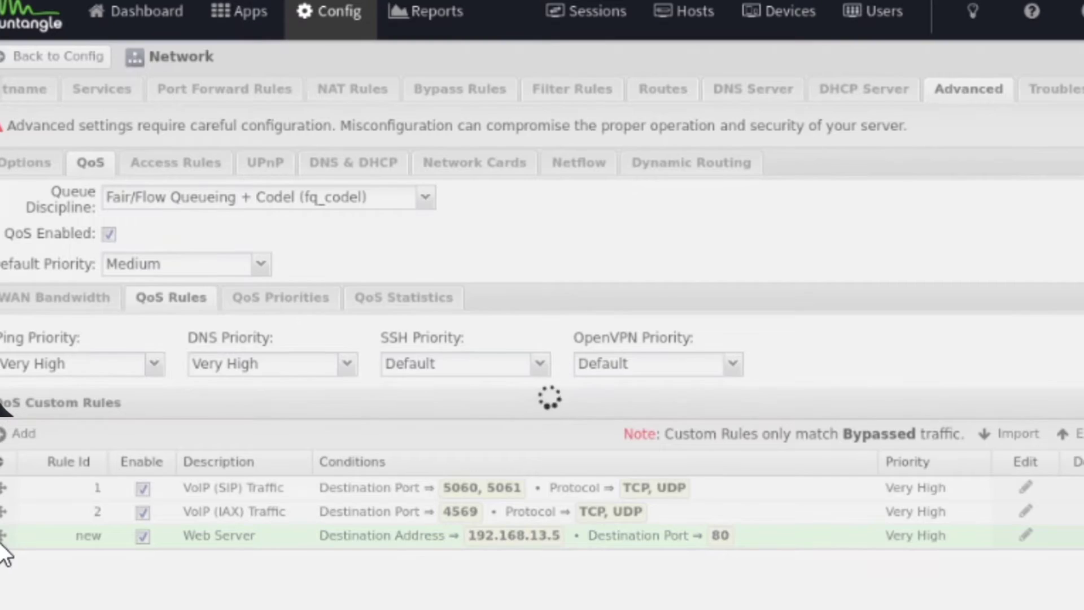
Move the Web Server rule to the top and keep its priority at Very High.
drag(3, 535, 4, 483)
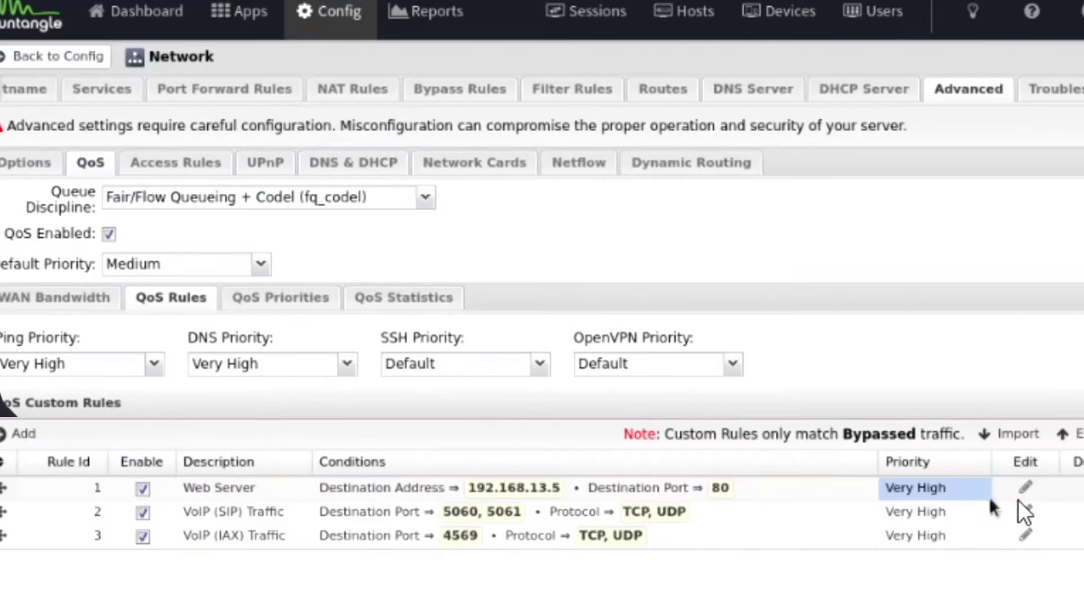
click(1026, 487)
click(609, 446)
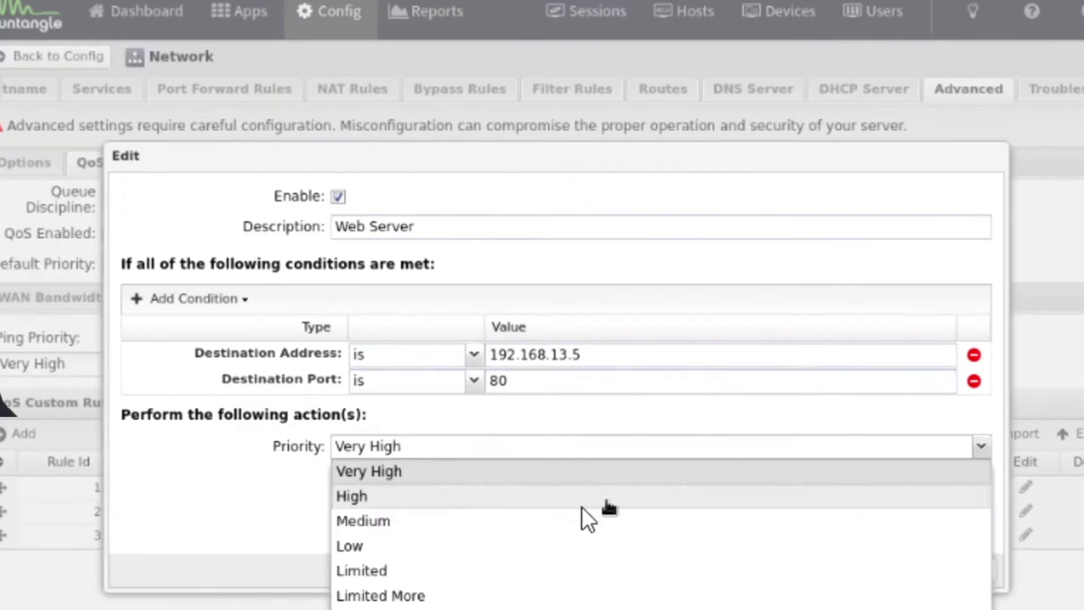
key(Escape)
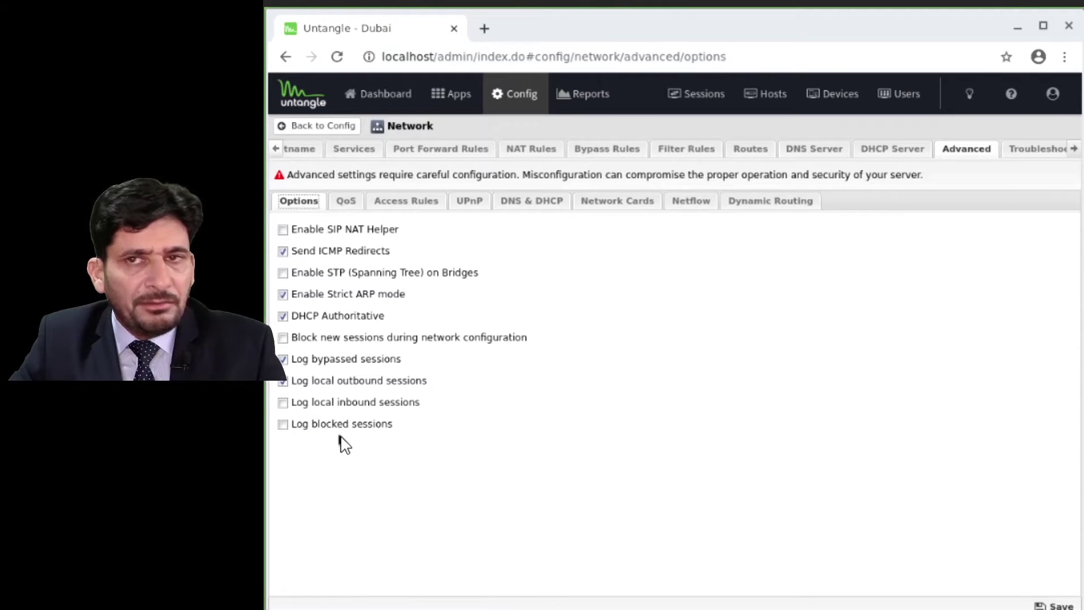
click(341, 208)
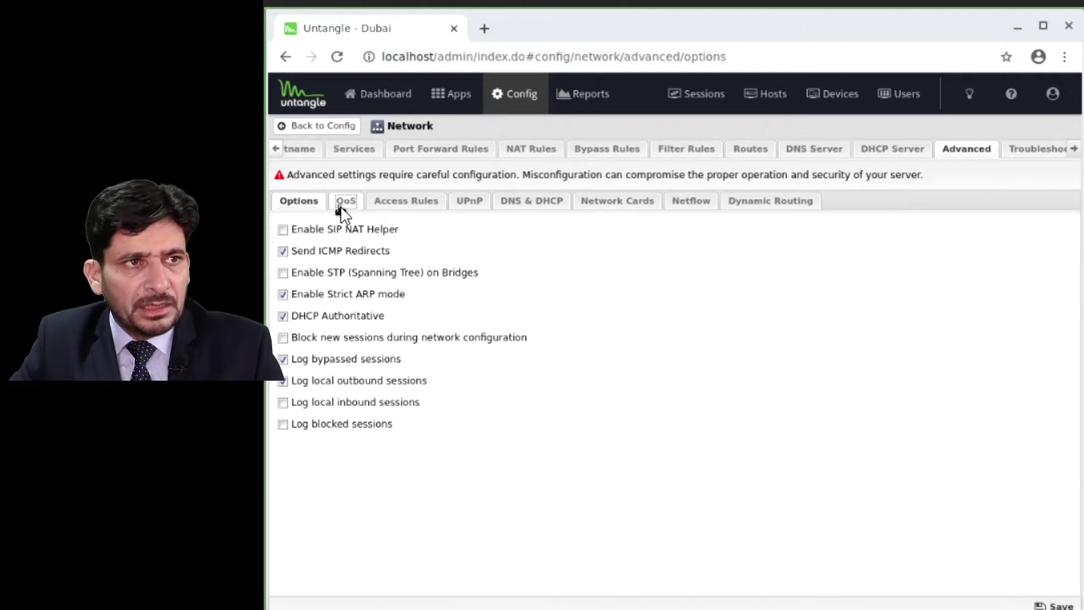
Disable the Allow PING access rule, save the network settings, and view UPnP.
click(382, 209)
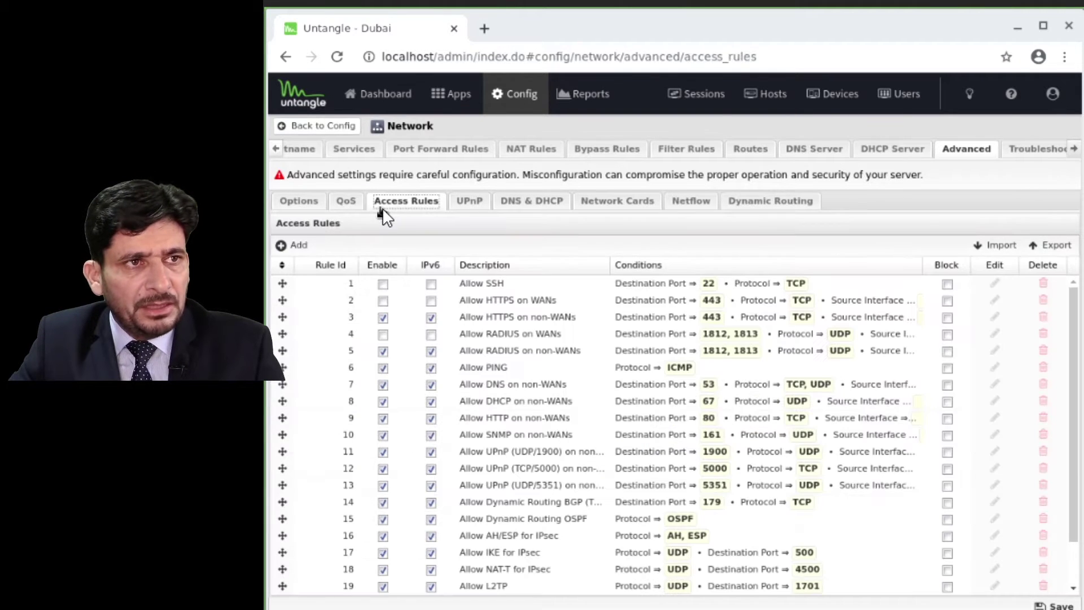
scroll(398, 537, down, 2)
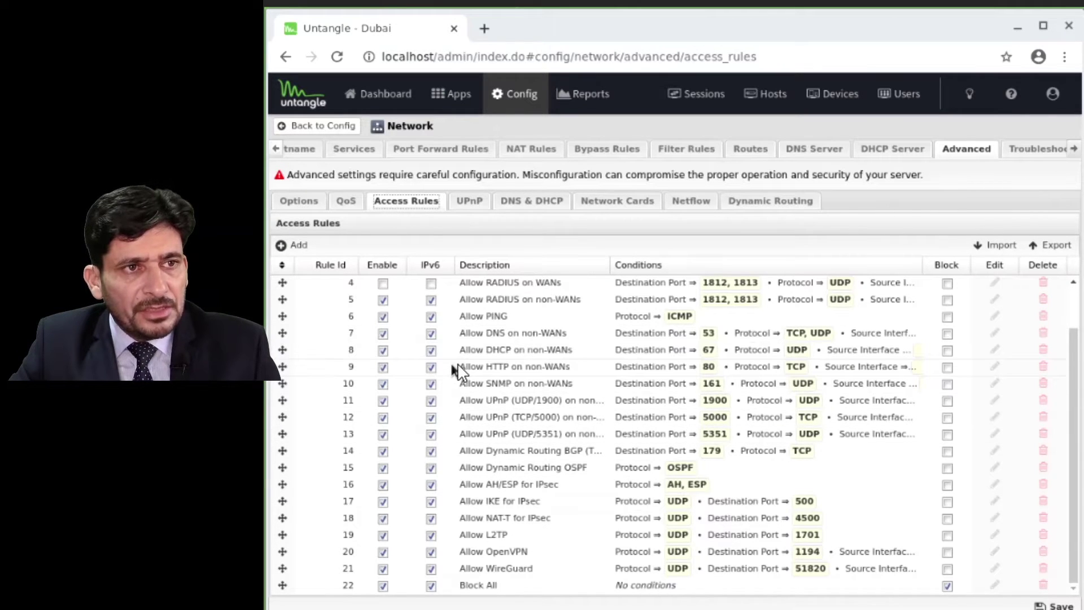
scroll(477, 383, up, 3)
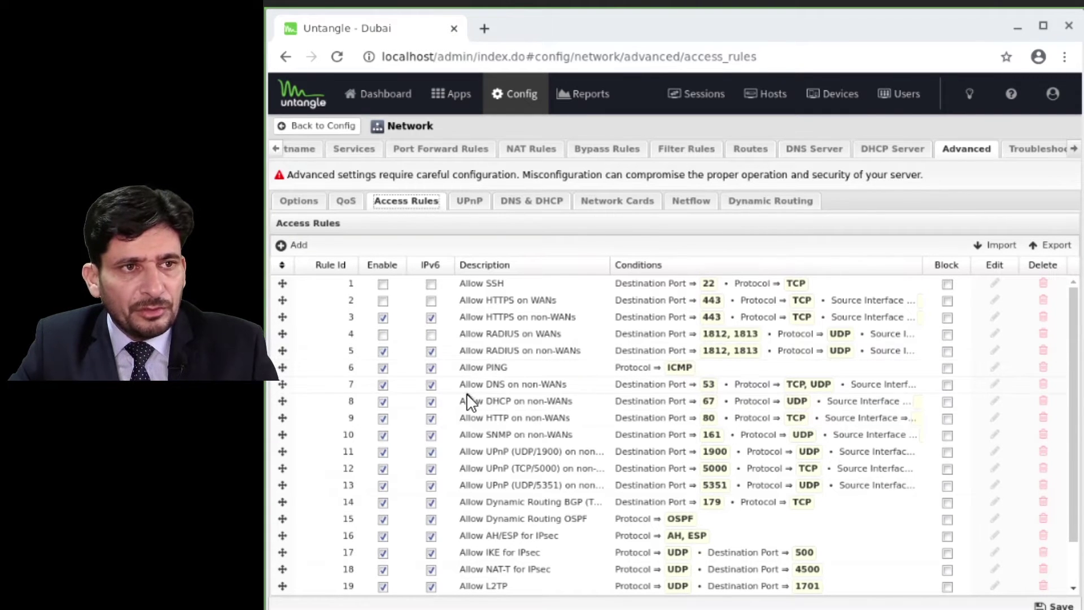
click(382, 368)
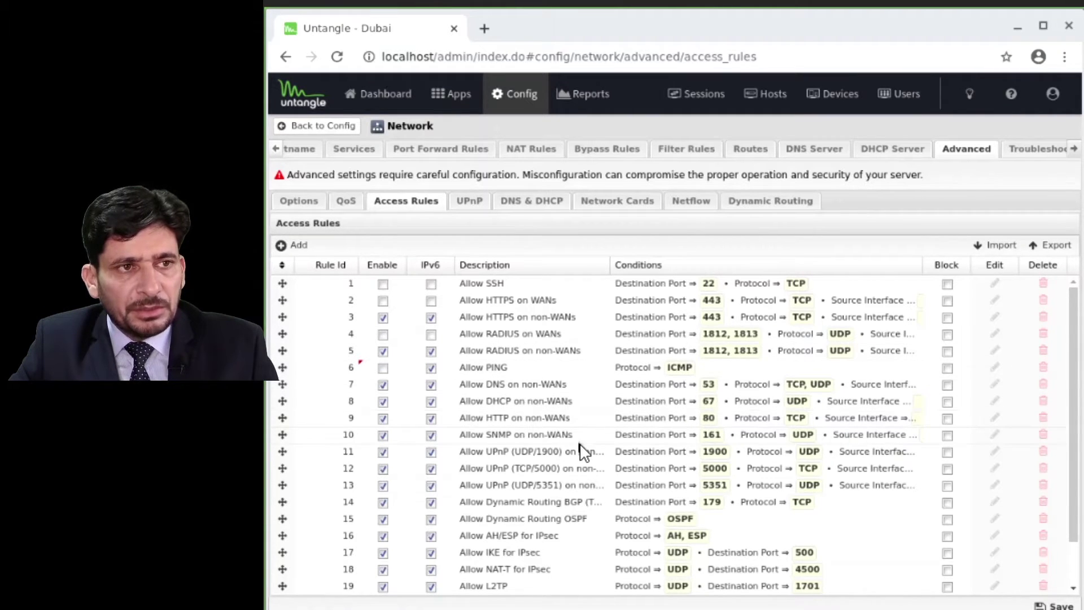
click(1053, 605)
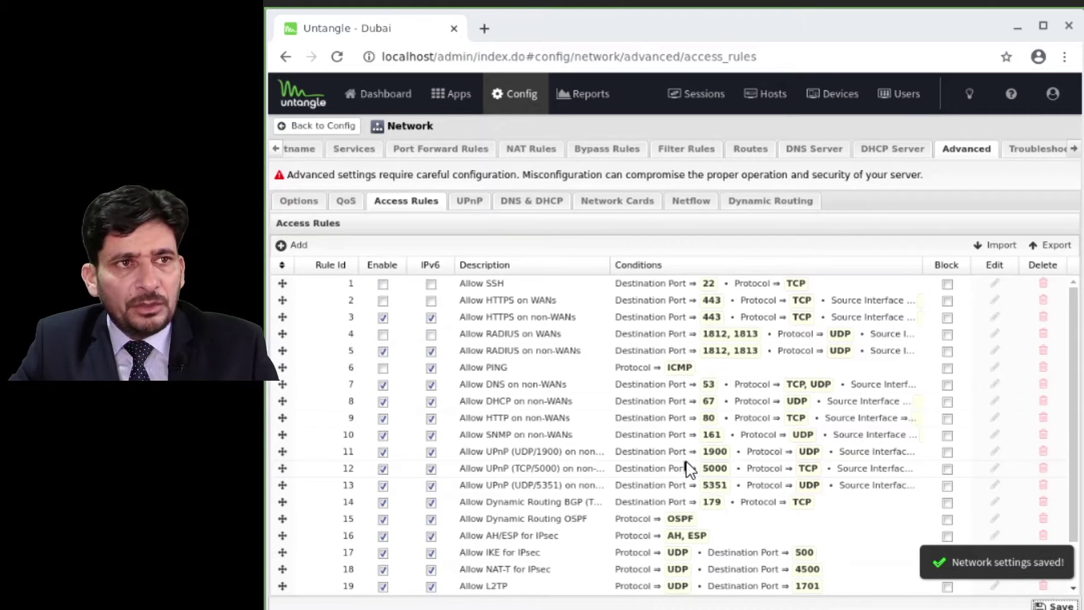
click(468, 200)
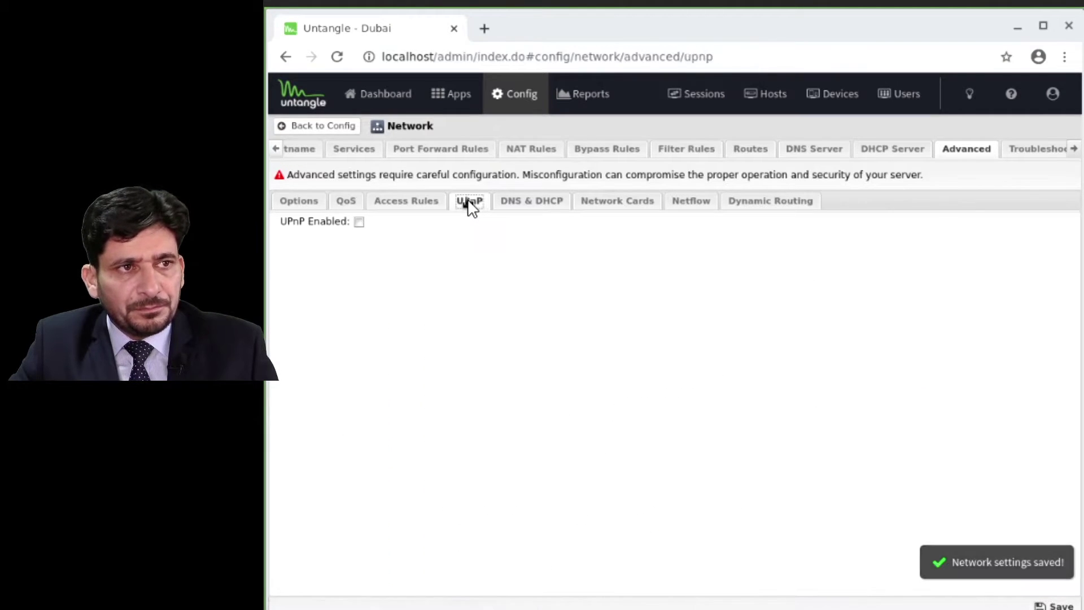
Run the Troubleshooting Connectivity Test and confirm DNS and TCP connectivity OK and Test Successful.
click(770, 200)
click(1030, 153)
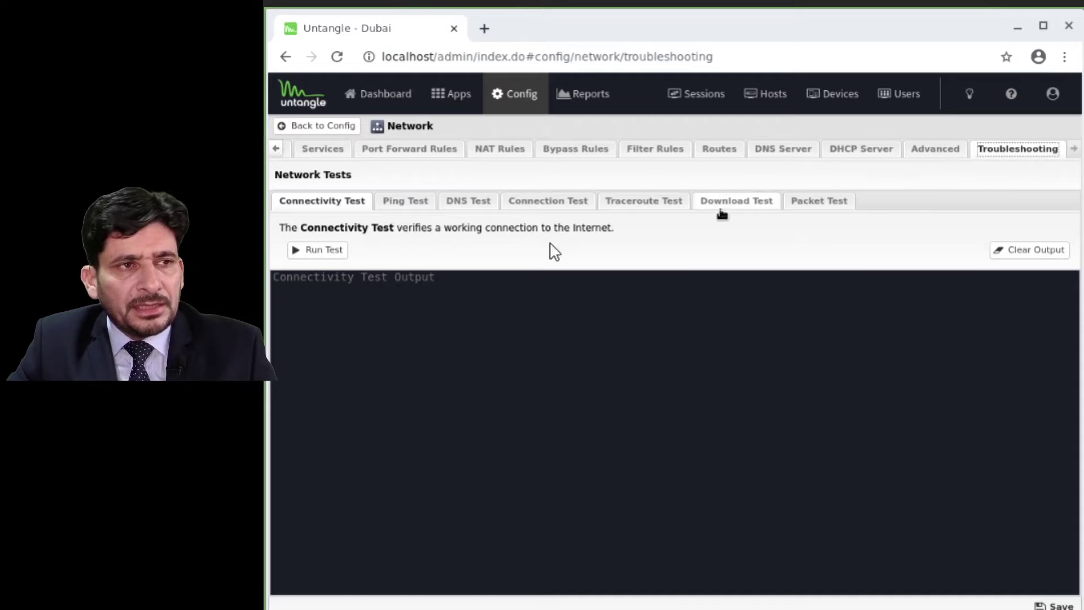
click(339, 254)
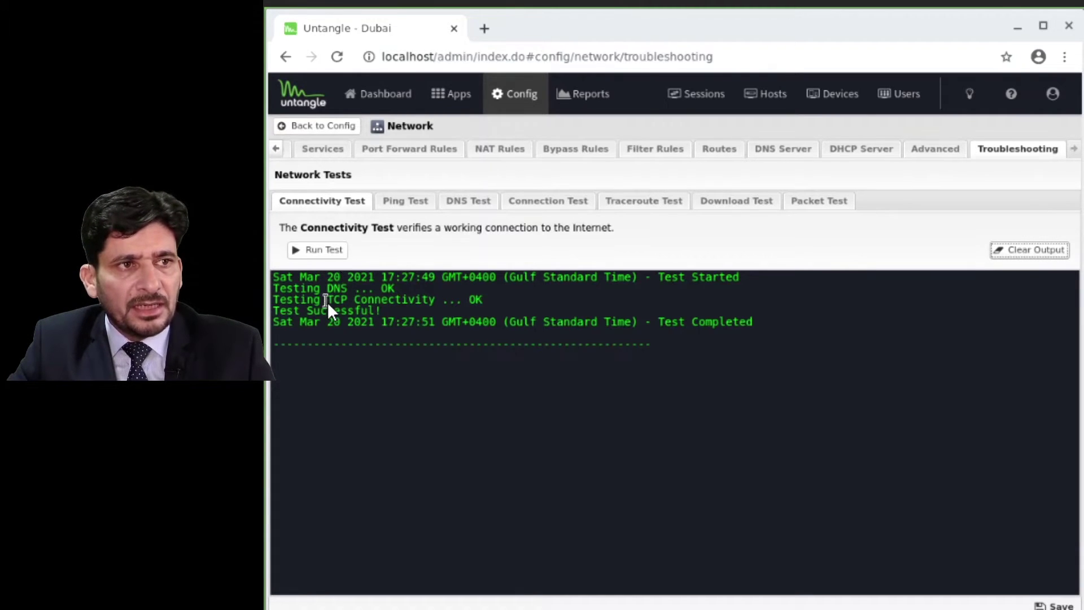
drag(295, 310, 437, 312)
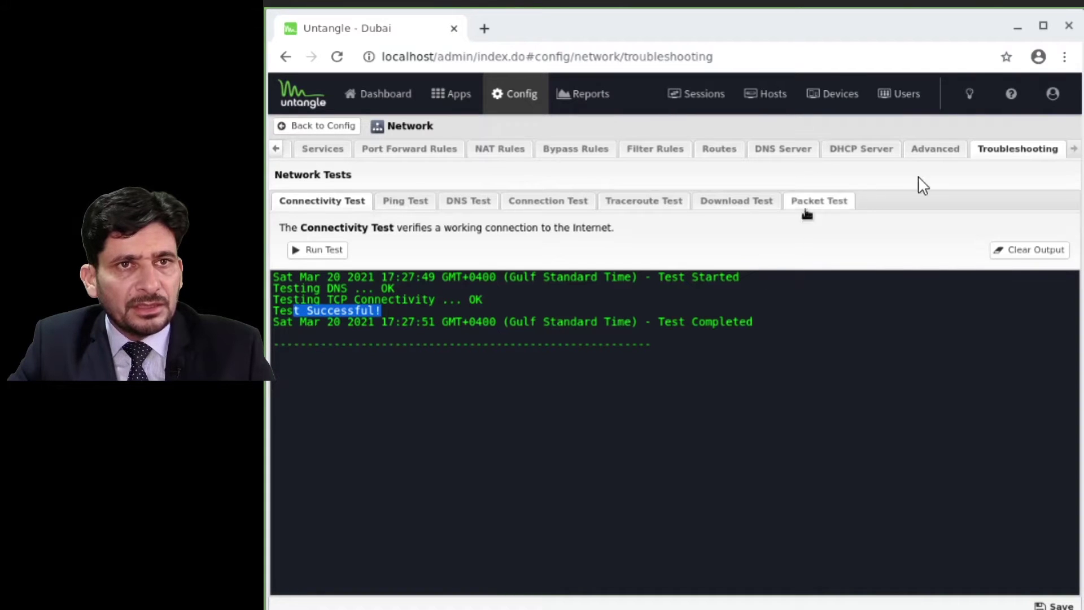
click(411, 207)
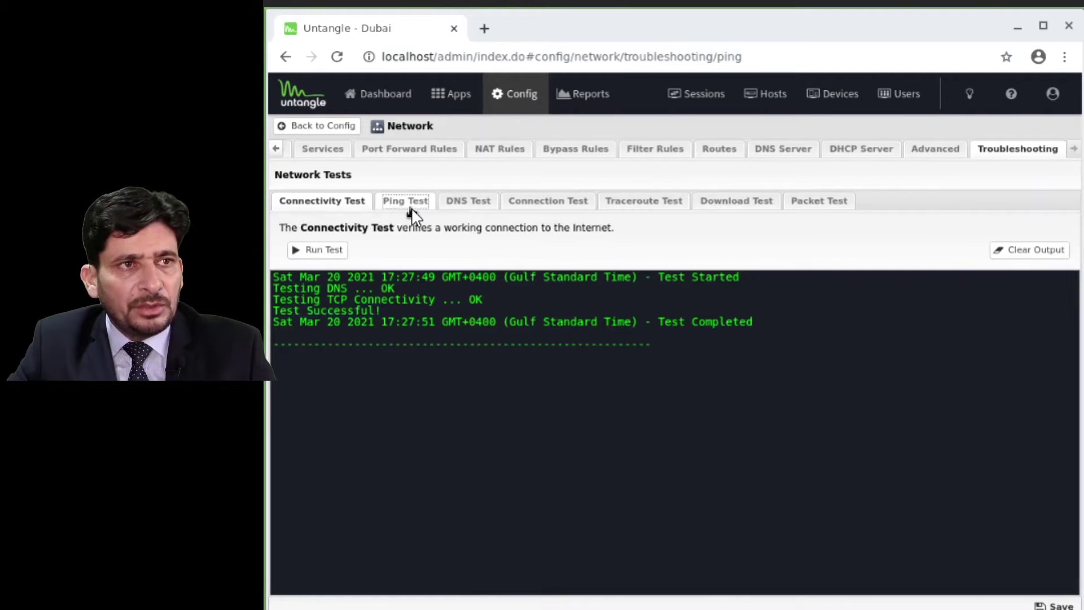
Ping google.com from the Ping Test and confirm no packet loss.
click(380, 250)
text(g)
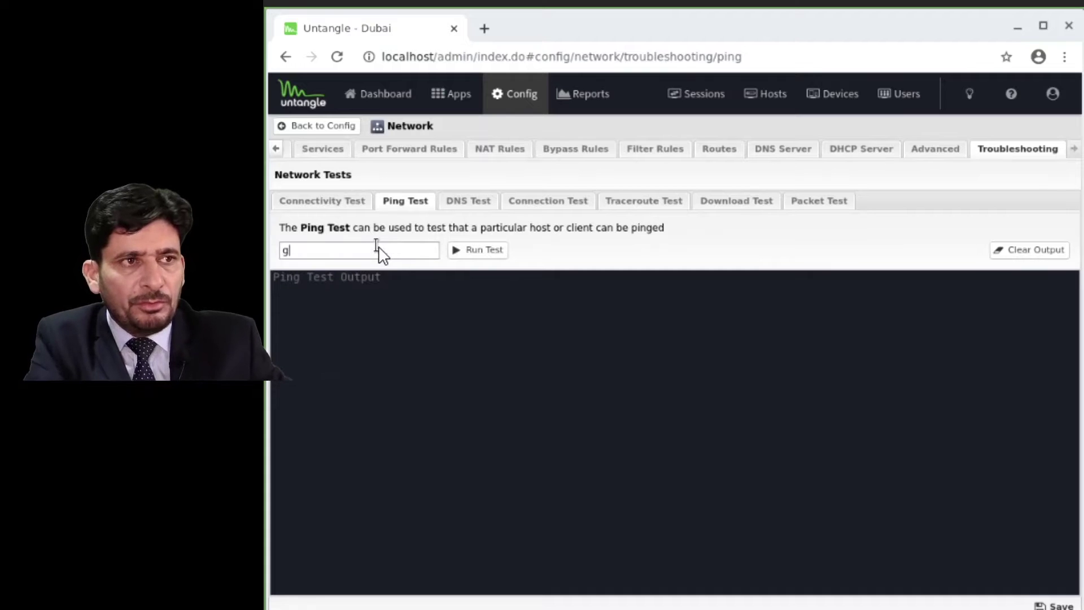
text(oogle.com)
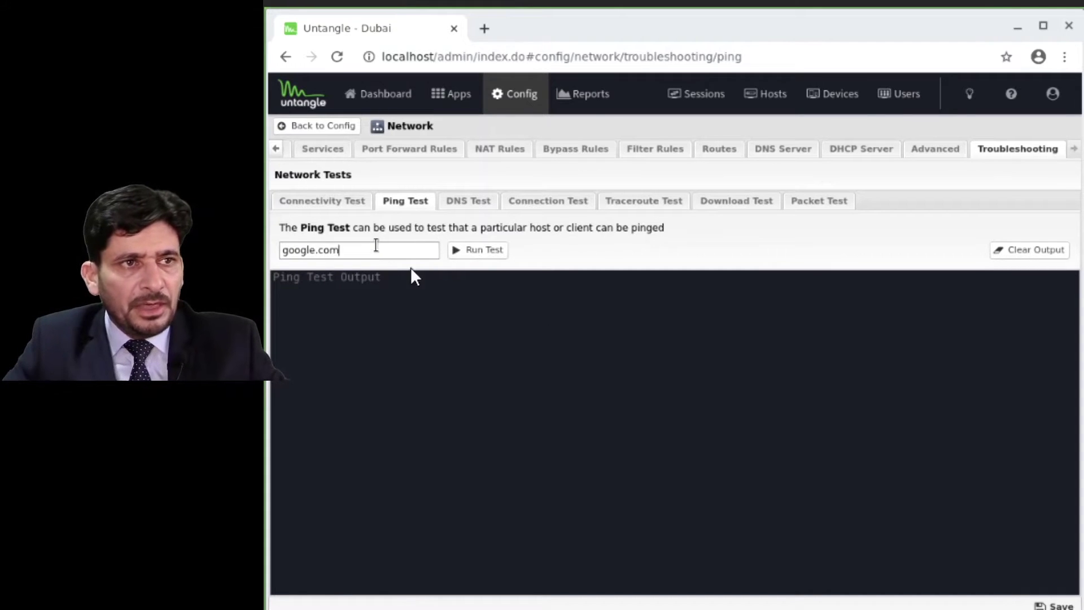
click(486, 253)
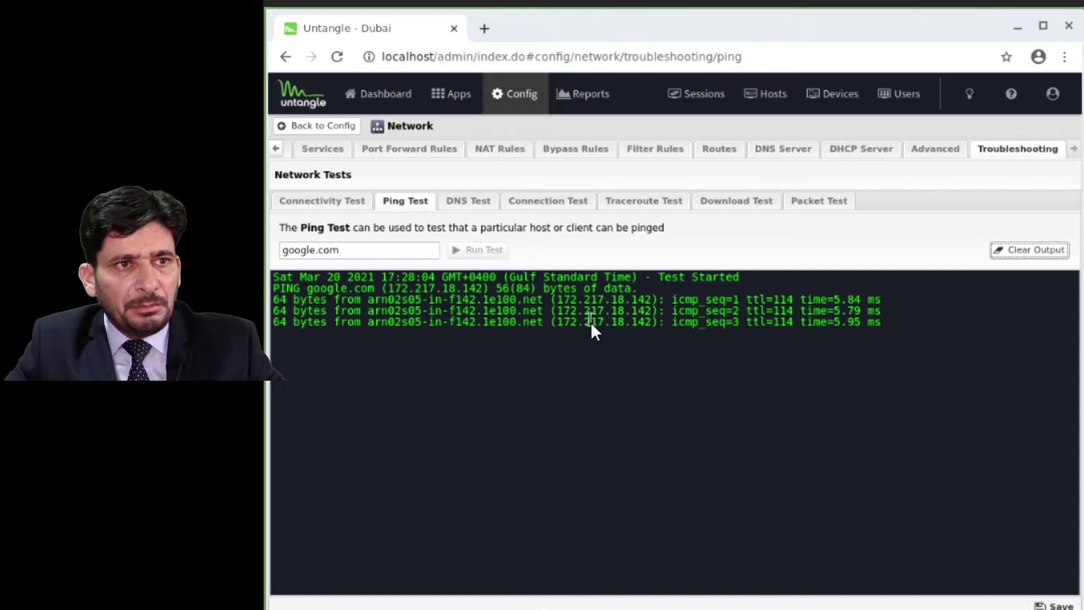
click(352, 252)
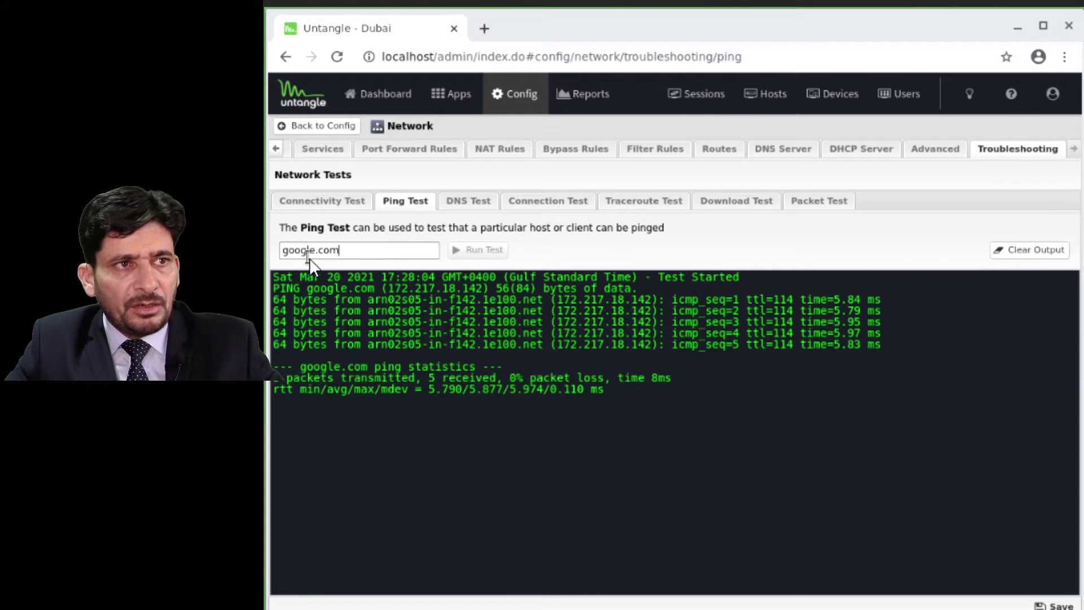
key(ctrl+a)
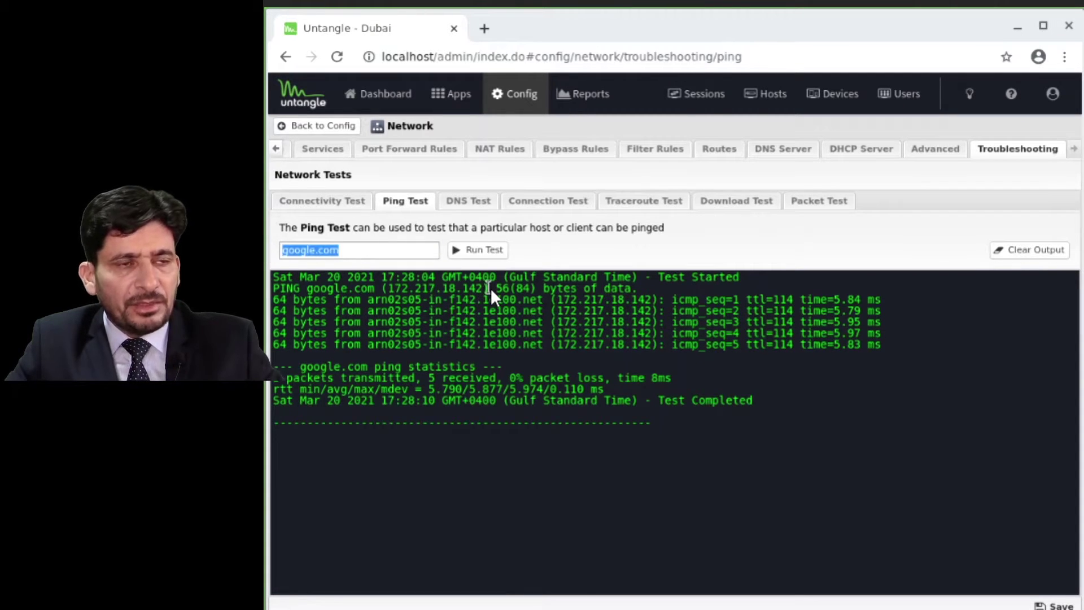
Run a successful DNS Test lookup of google.com.
click(483, 207)
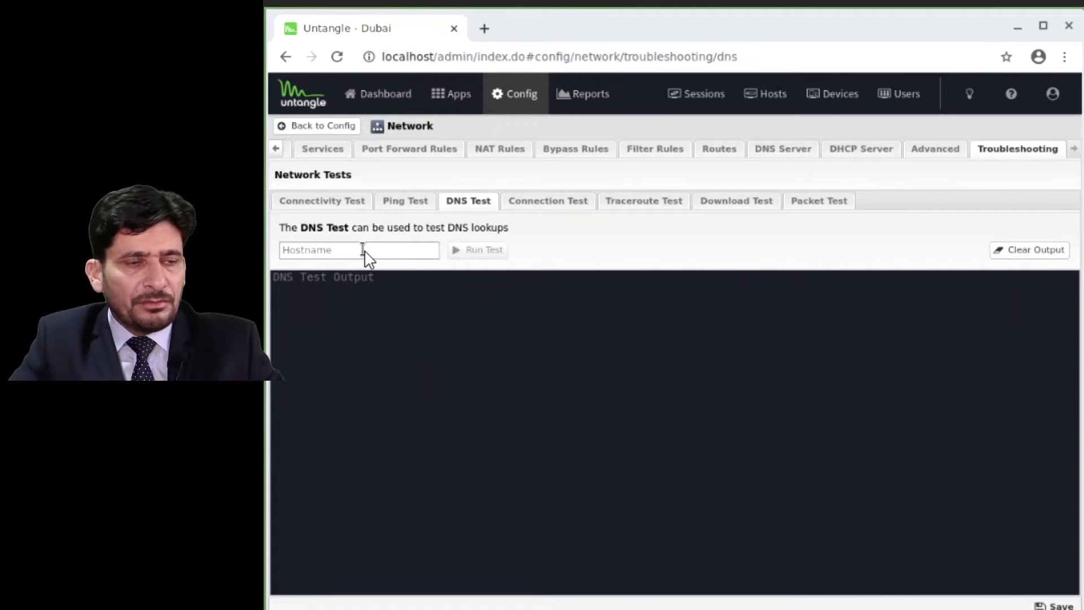
text(google.com)
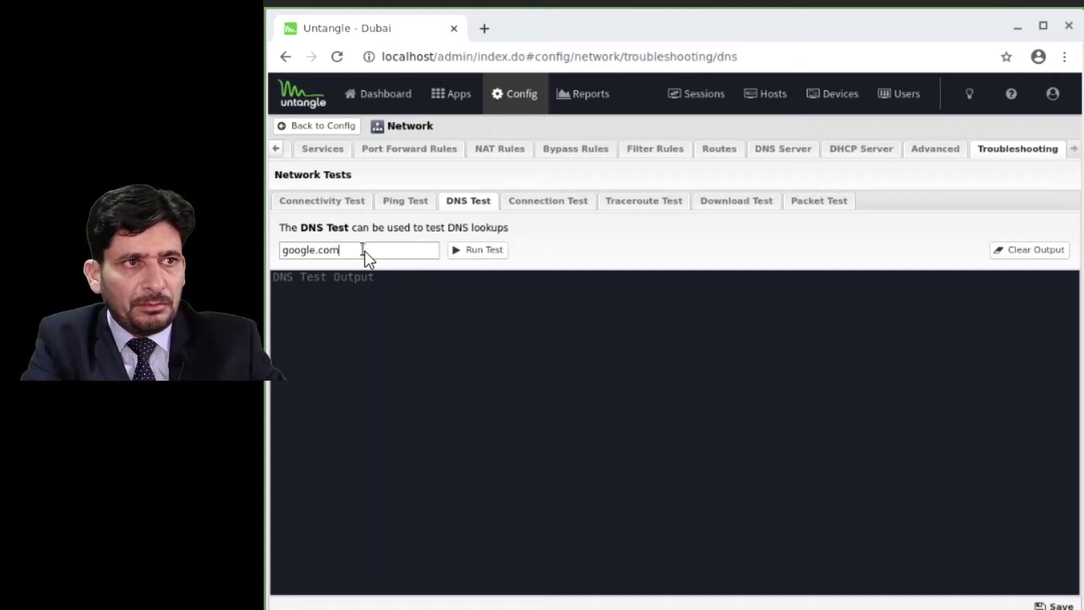
click(470, 254)
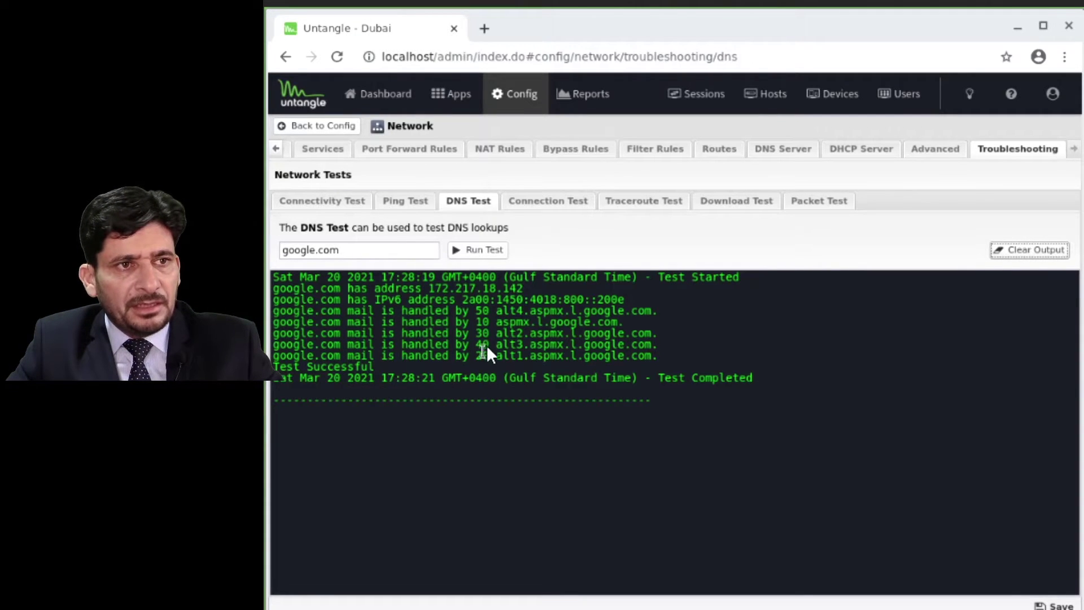
click(493, 324)
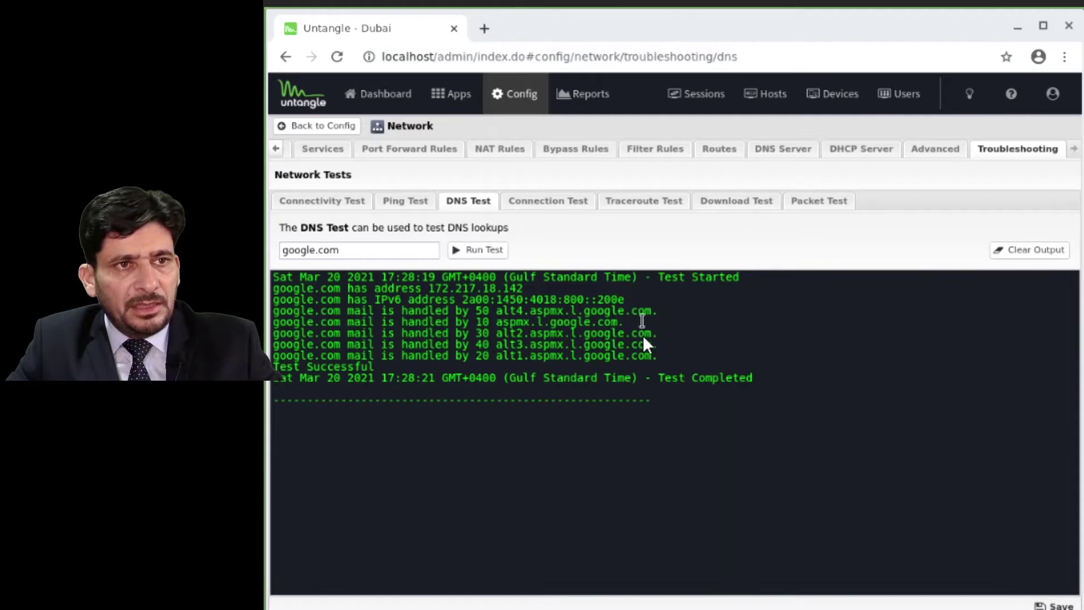
click(541, 204)
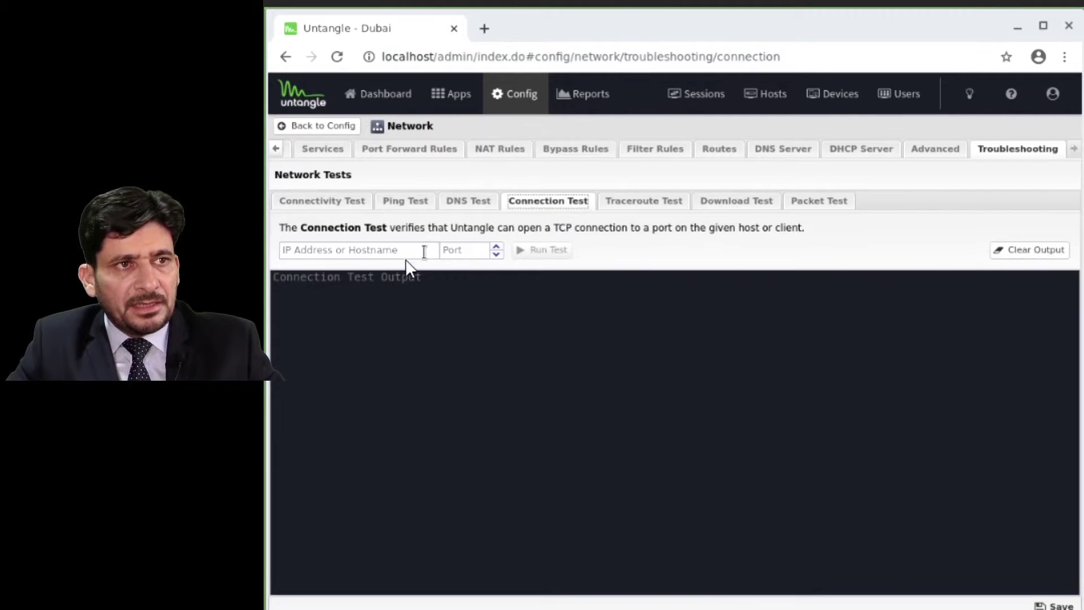
Test the connection to 172.1.1.1 on port 3389 and confirm it is open.
click(381, 253)
text(172.1.1.1)
key(Tab)
text(33)
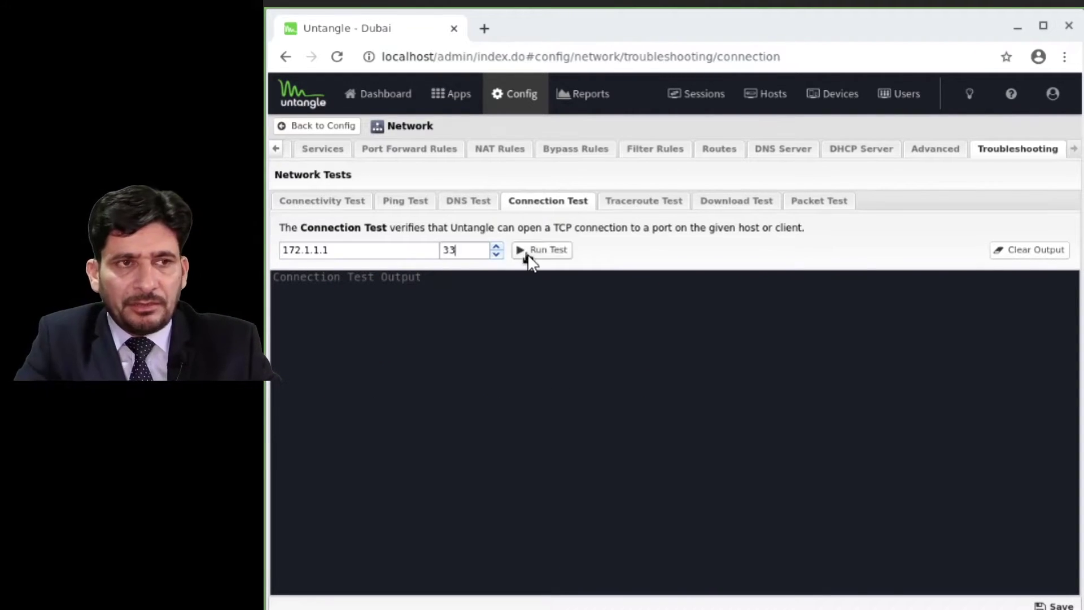
click(526, 253)
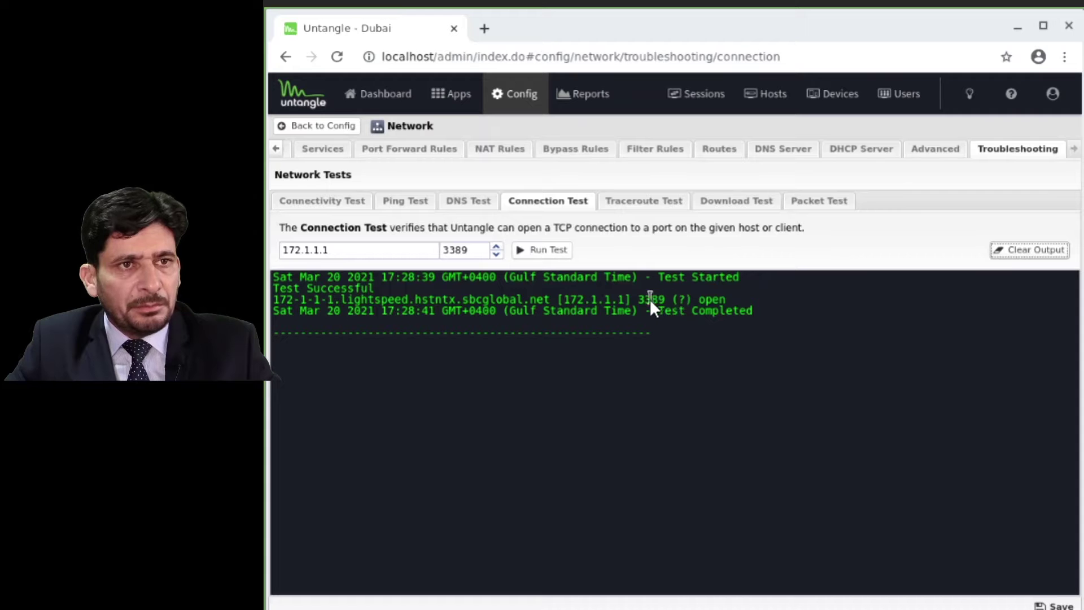
drag(639, 300, 734, 299)
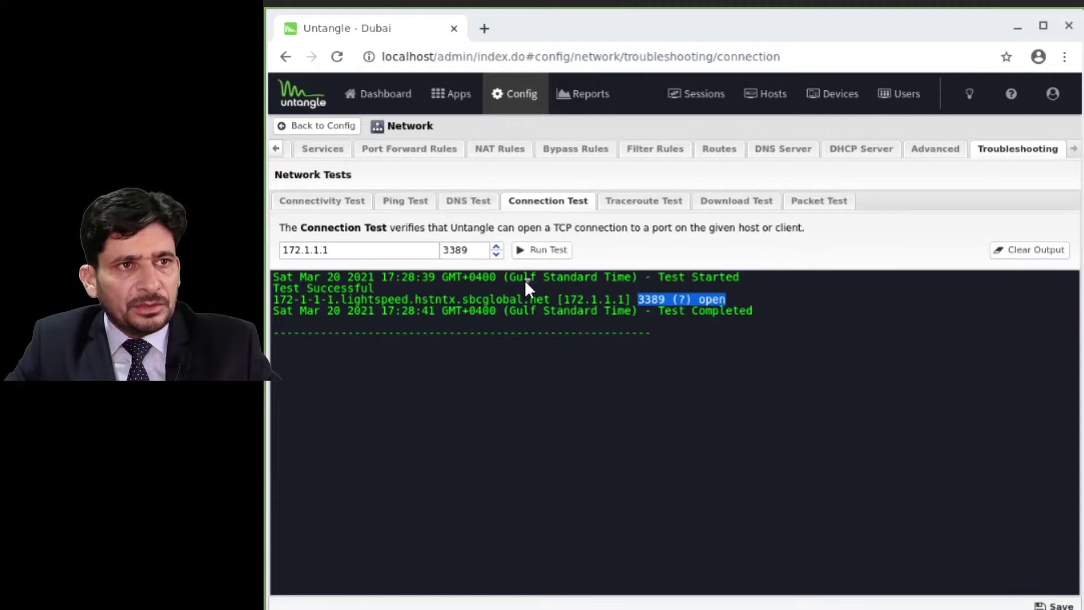
Retest 172.1.1.1 on port 21, which reports connection refused.
drag(477, 250, 429, 249)
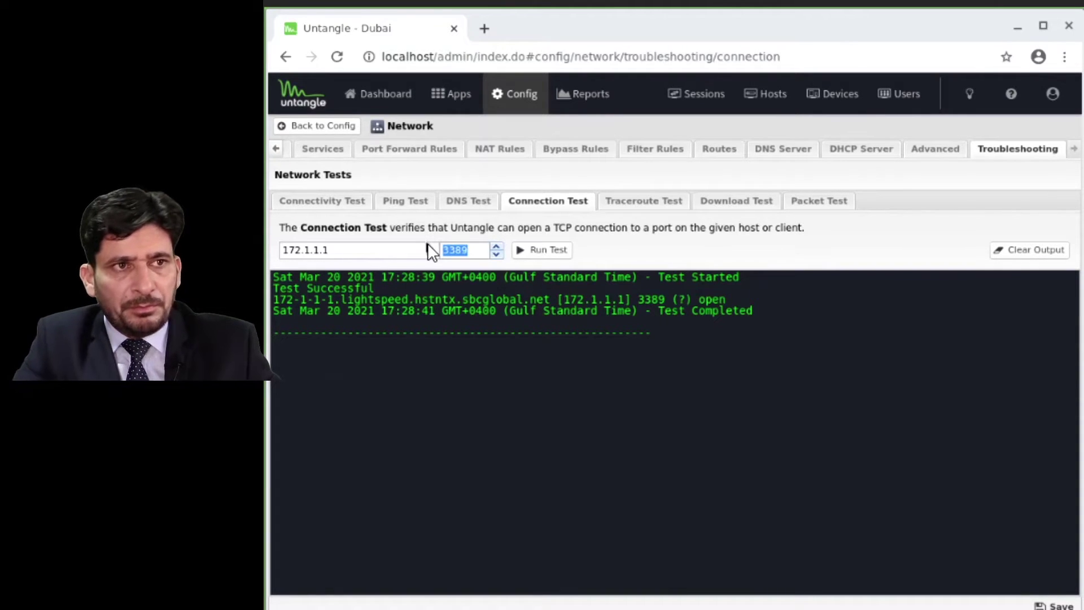
text(21)
click(539, 253)
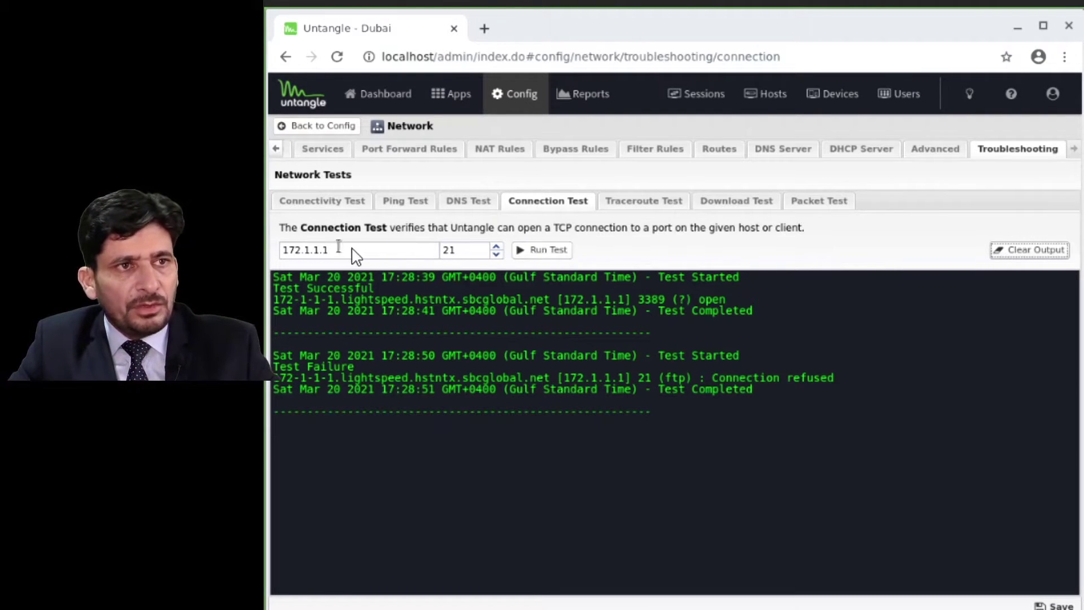
Start a Traceroute Test to google.com.
click(628, 201)
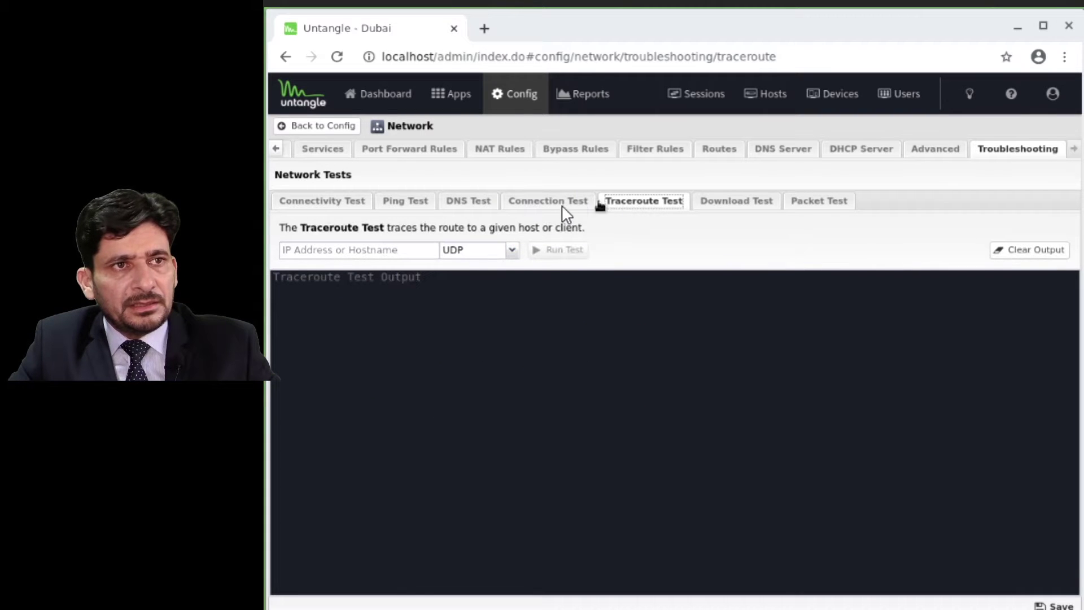
click(563, 210)
click(620, 212)
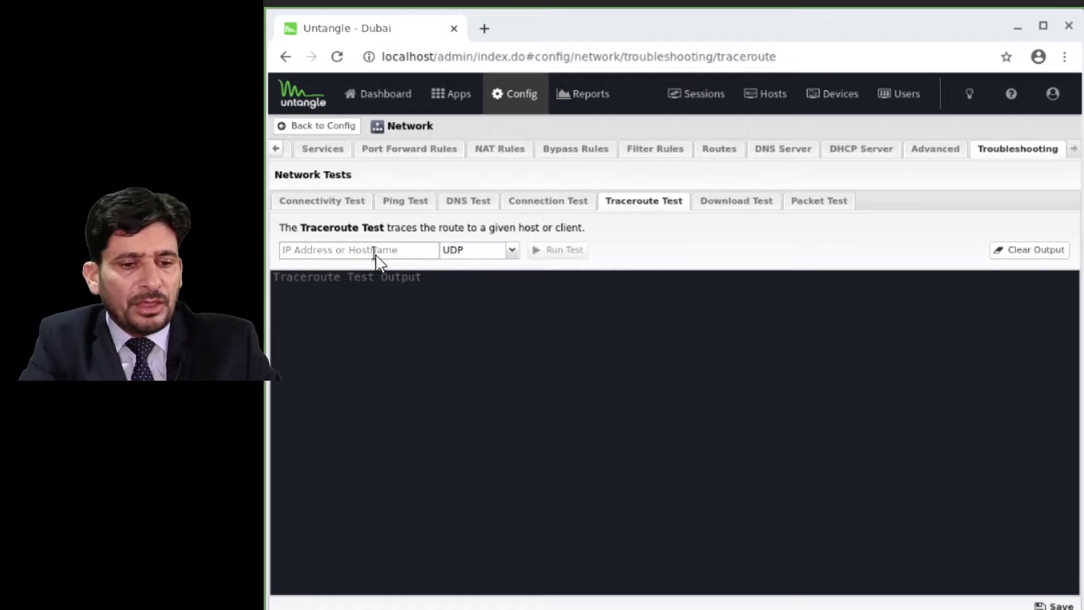
text(google.com)
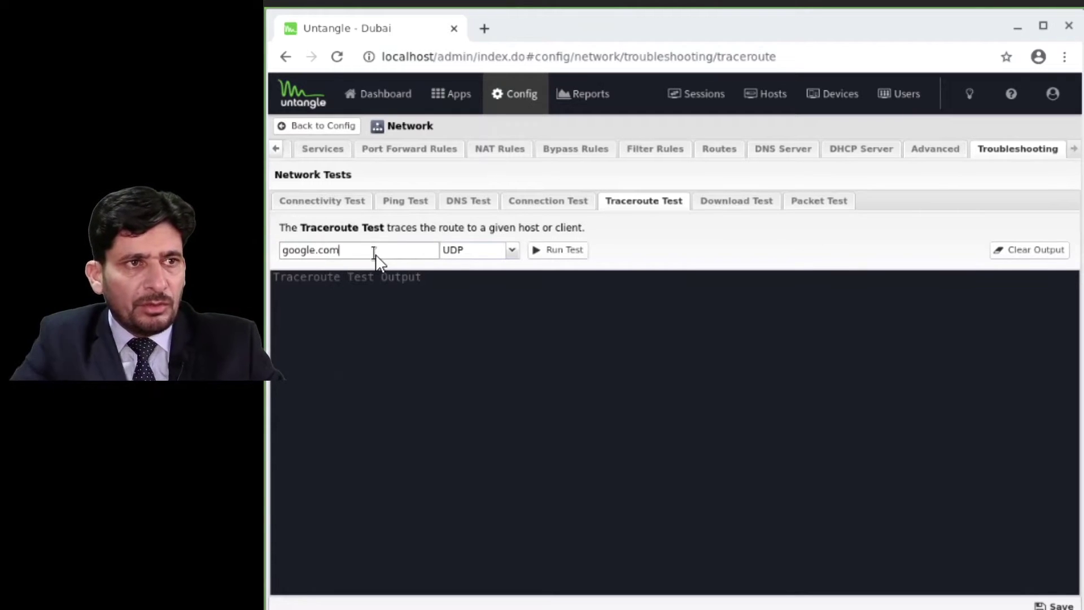
click(543, 253)
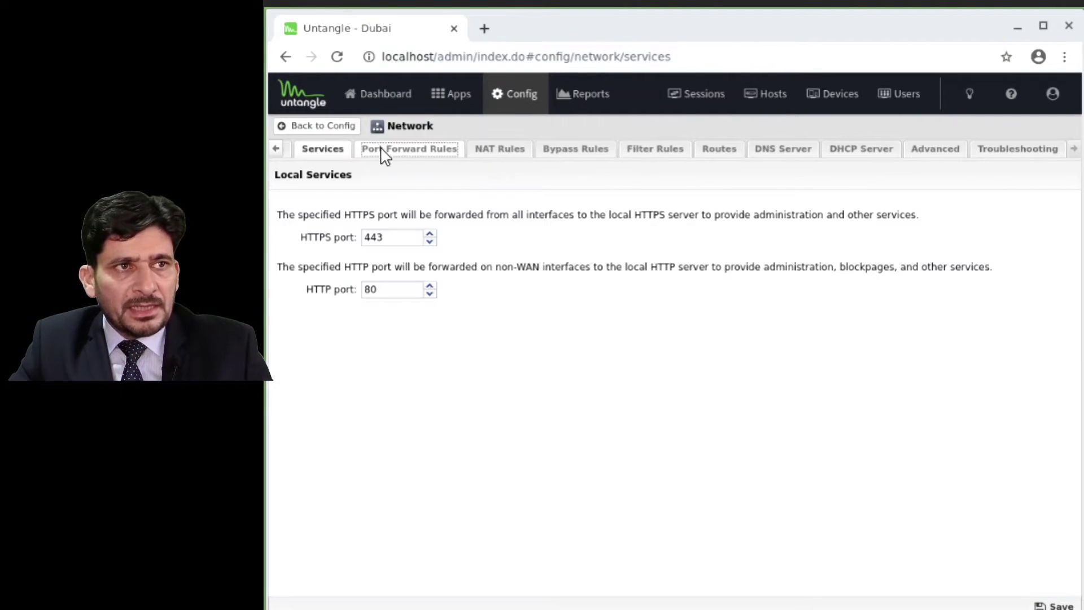
Browse the Port Forward, NAT, Filter, DNS, DHCP and Advanced network tabs, then open Administration.
click(384, 150)
click(491, 151)
click(675, 150)
click(783, 150)
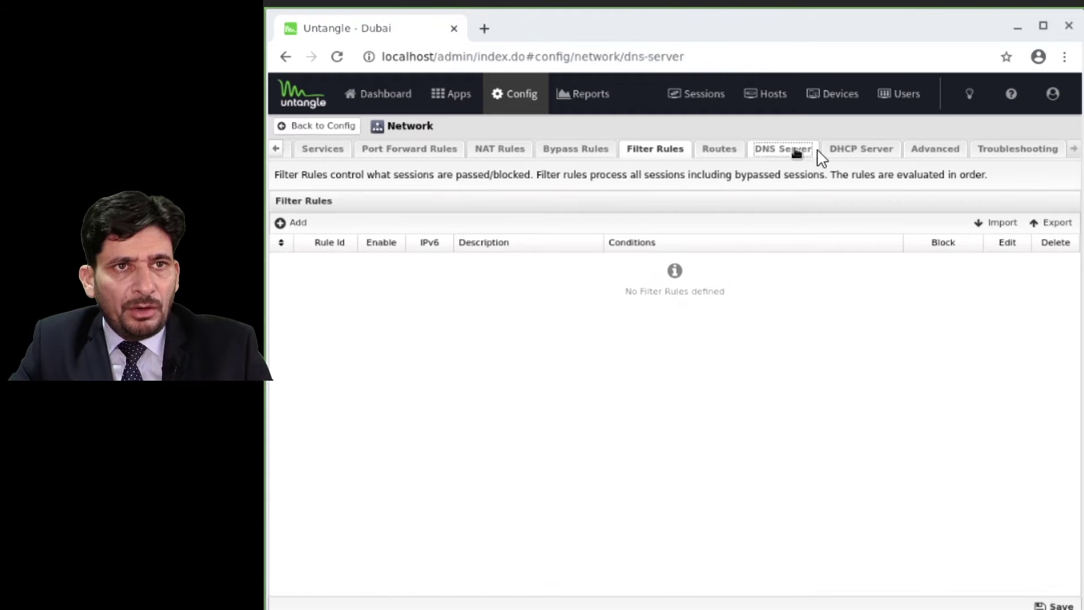
click(860, 150)
click(935, 150)
click(514, 93)
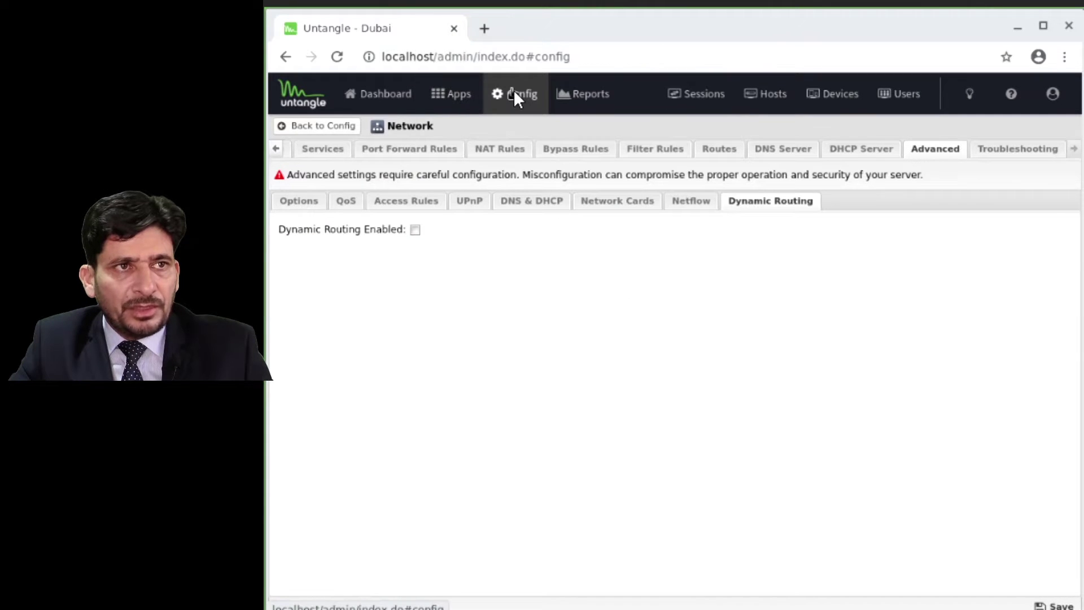
click(449, 250)
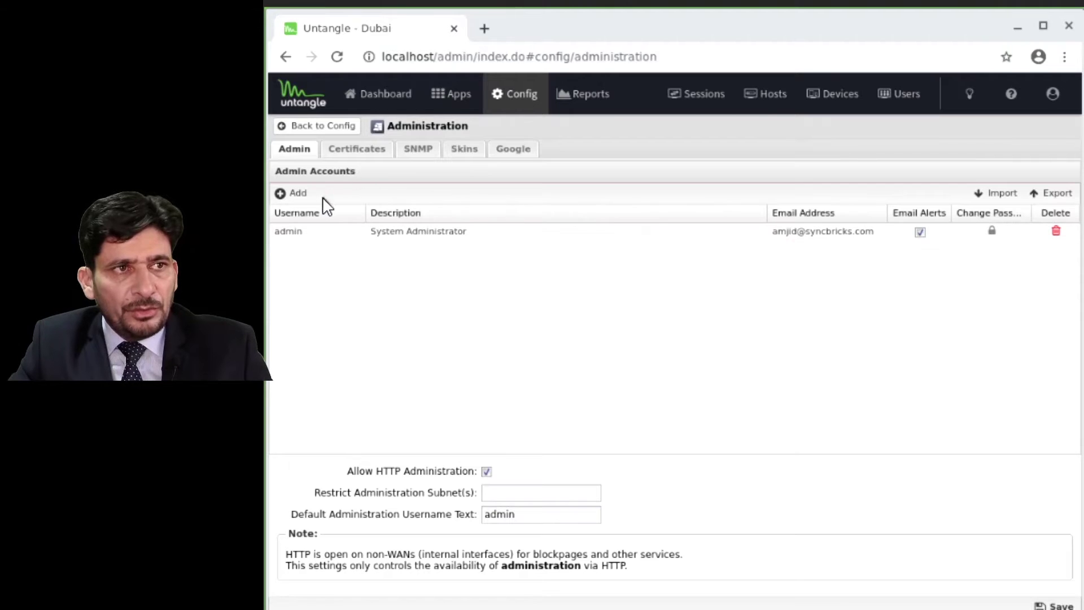
Add a second admin account with a username, description 'admin' and an e-mail address, and save.
click(299, 194)
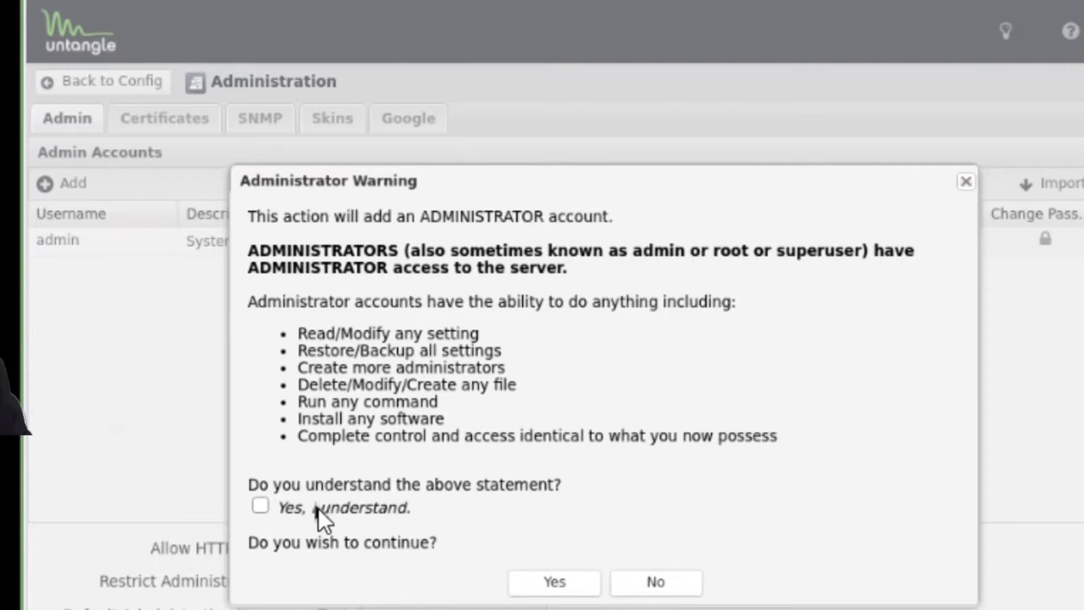
click(489, 426)
click(642, 474)
click(421, 191)
text(ali)
key(Tab)
text(admin)
key(Tab)
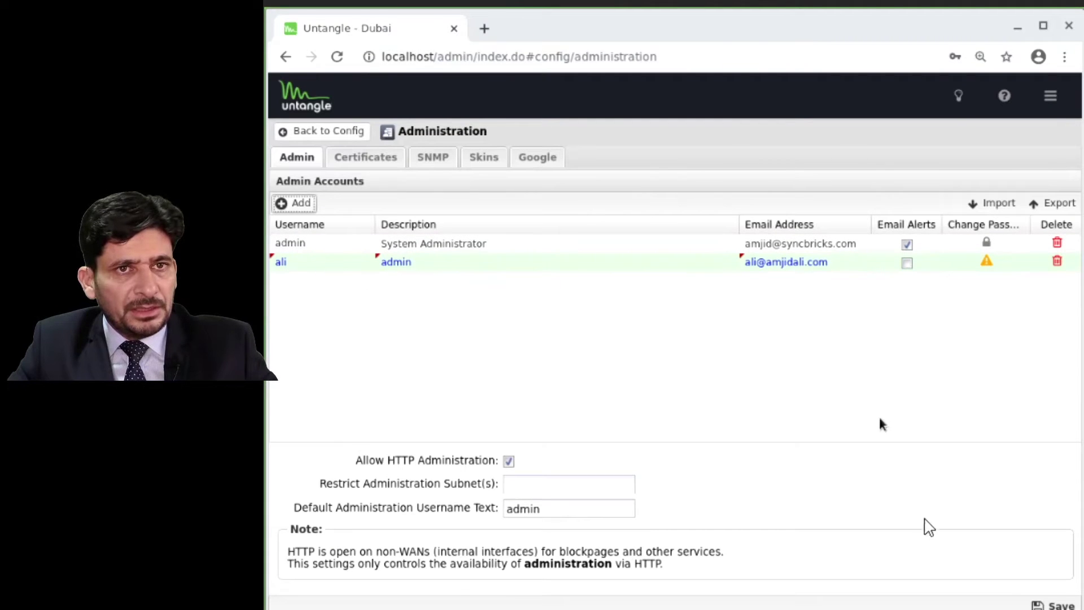
click(1031, 605)
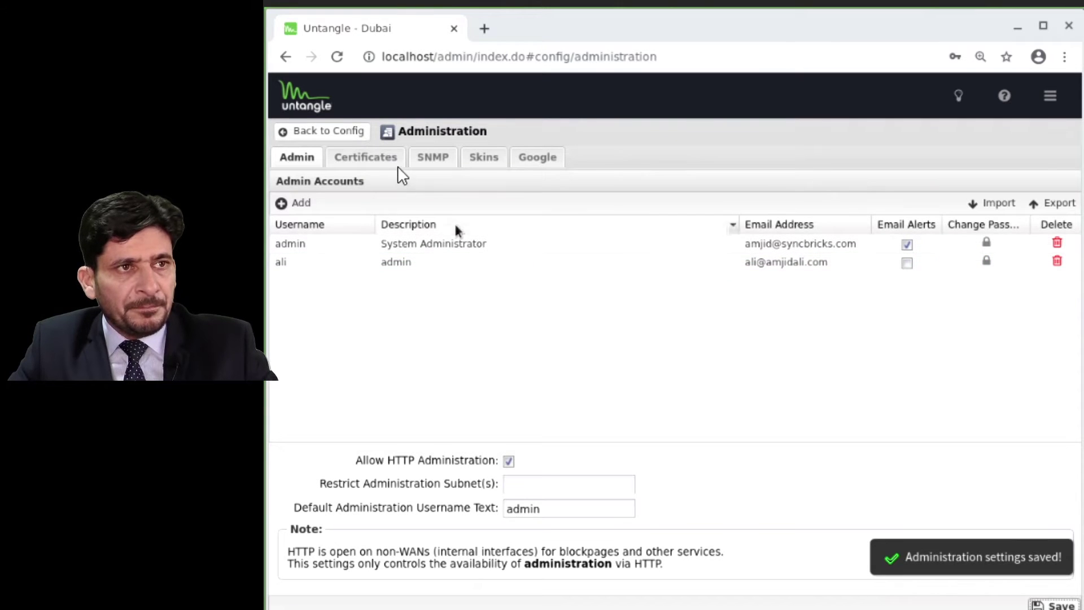
Open the certificate authority generation form, leave the country as United States, and cancel.
click(394, 163)
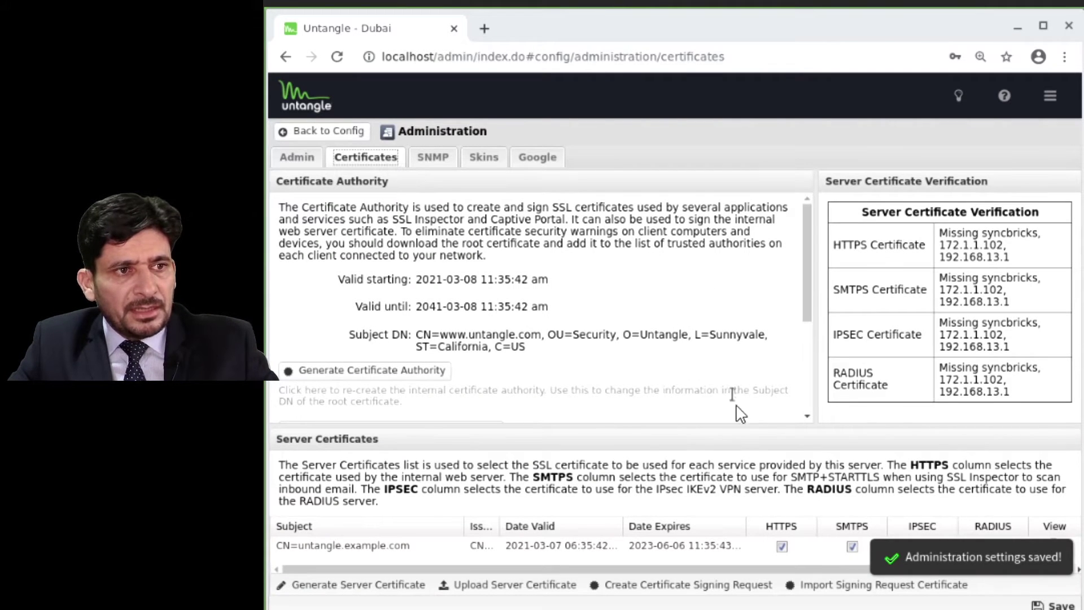
click(372, 370)
click(903, 307)
click(847, 326)
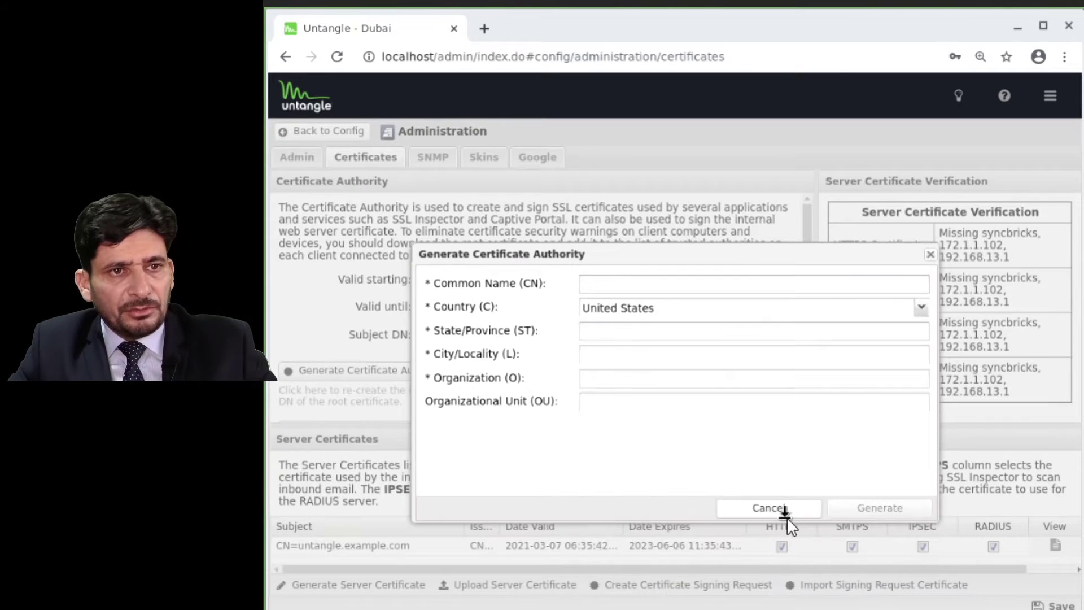
click(783, 514)
click(434, 158)
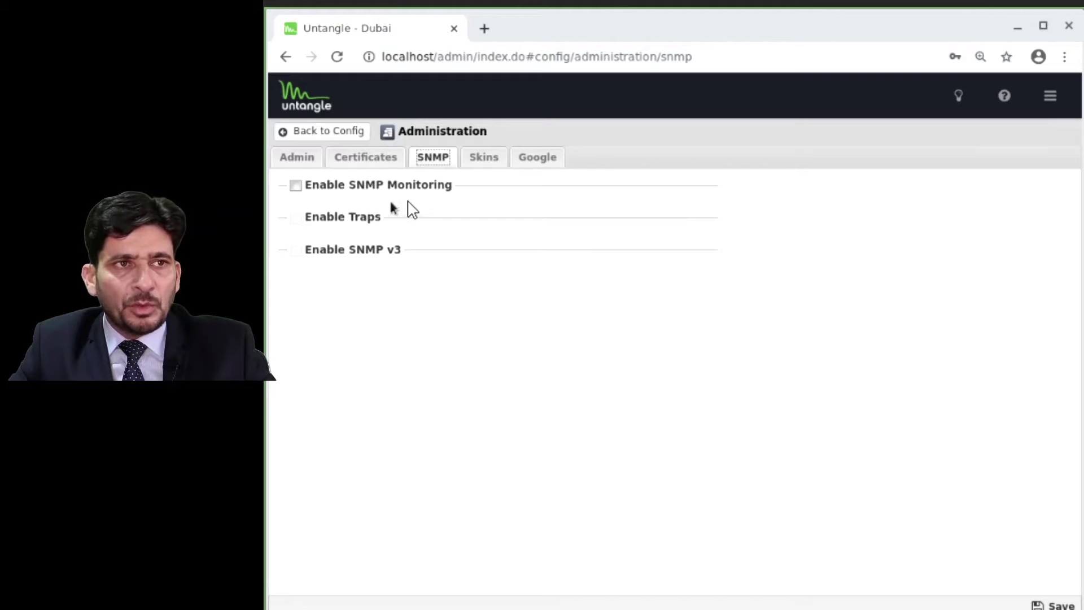
Check the available administration skins in the Skins tab dropdown.
click(481, 159)
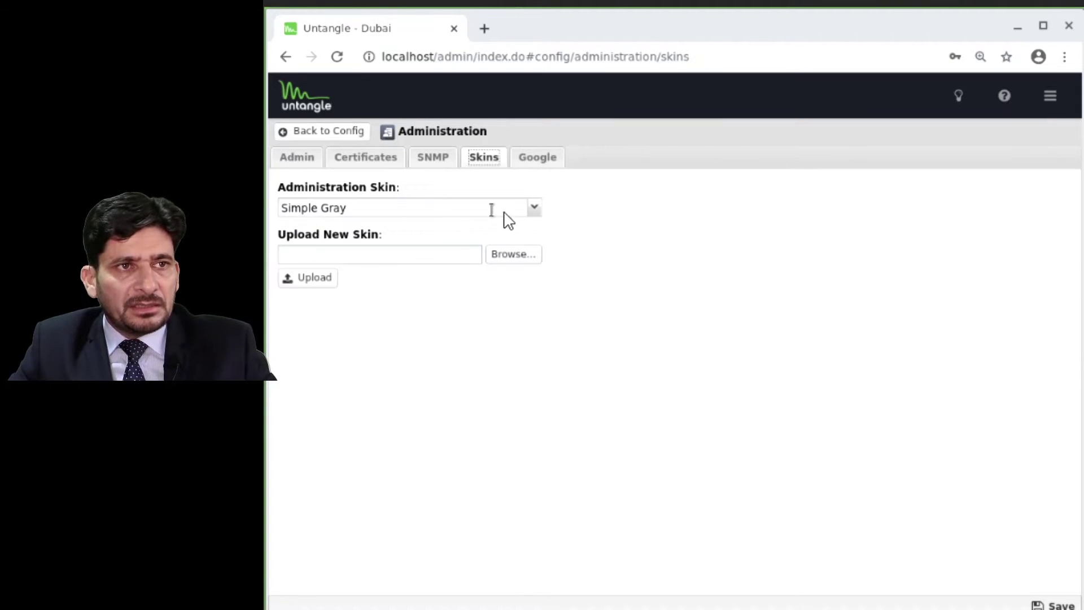
double_click(534, 210)
click(545, 213)
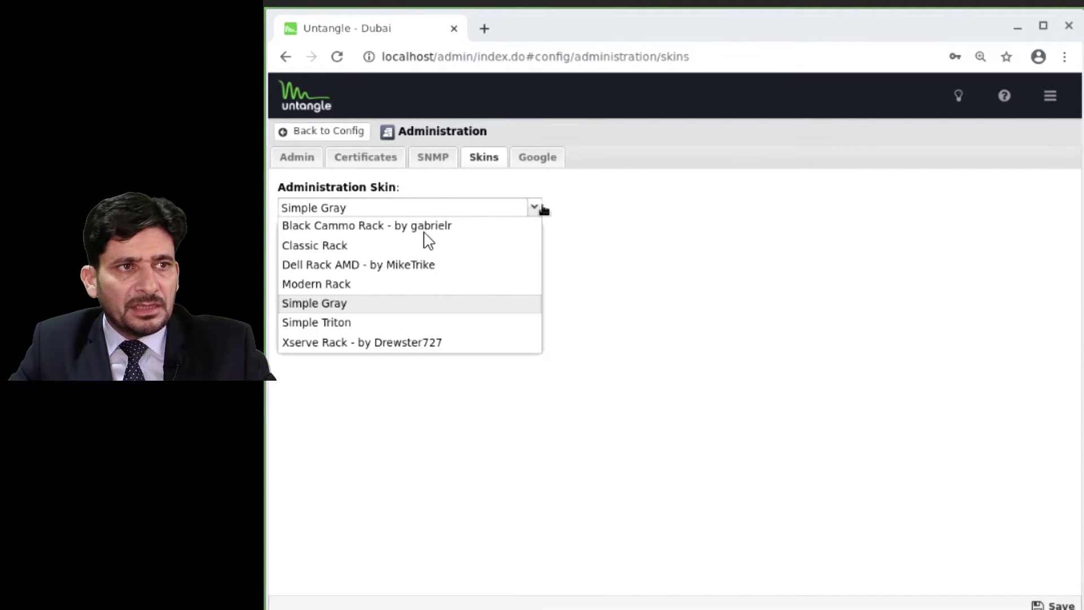
click(538, 157)
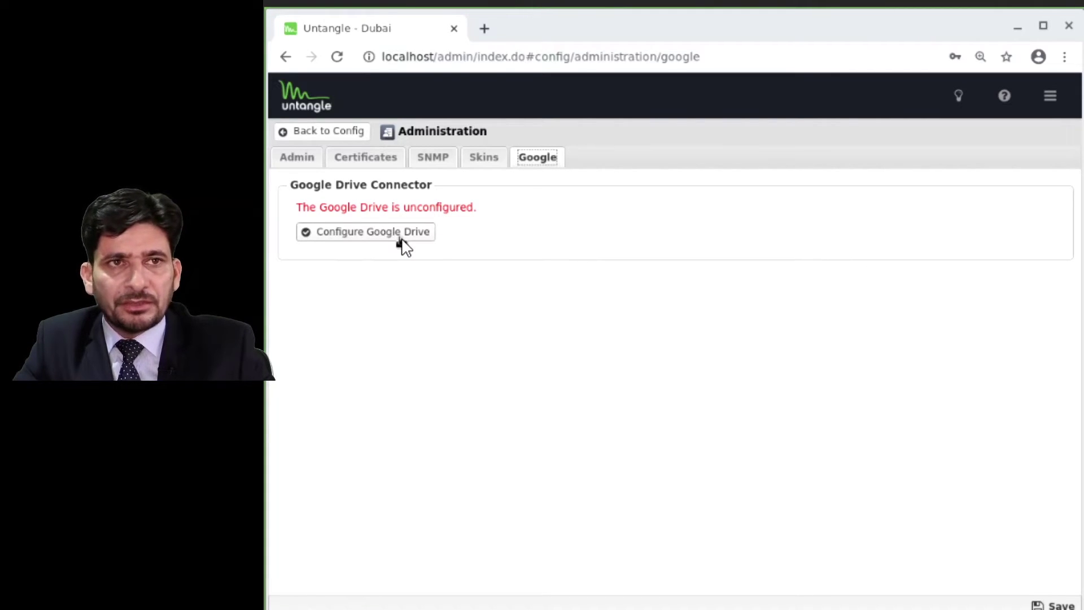
In Events, review the Triggers, Email Template and Syslog settings.
click(342, 134)
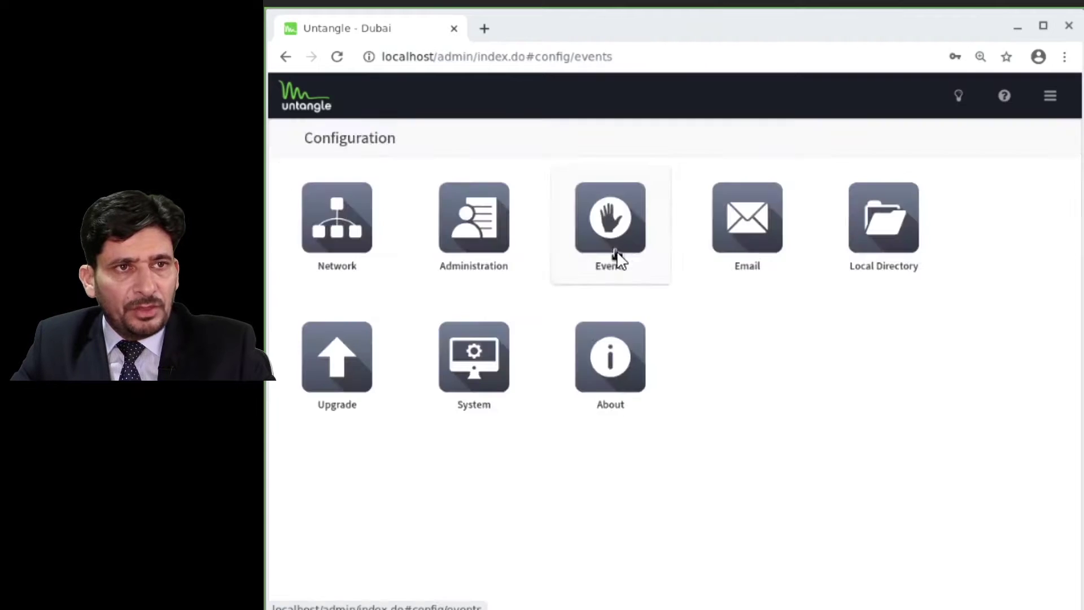
click(616, 252)
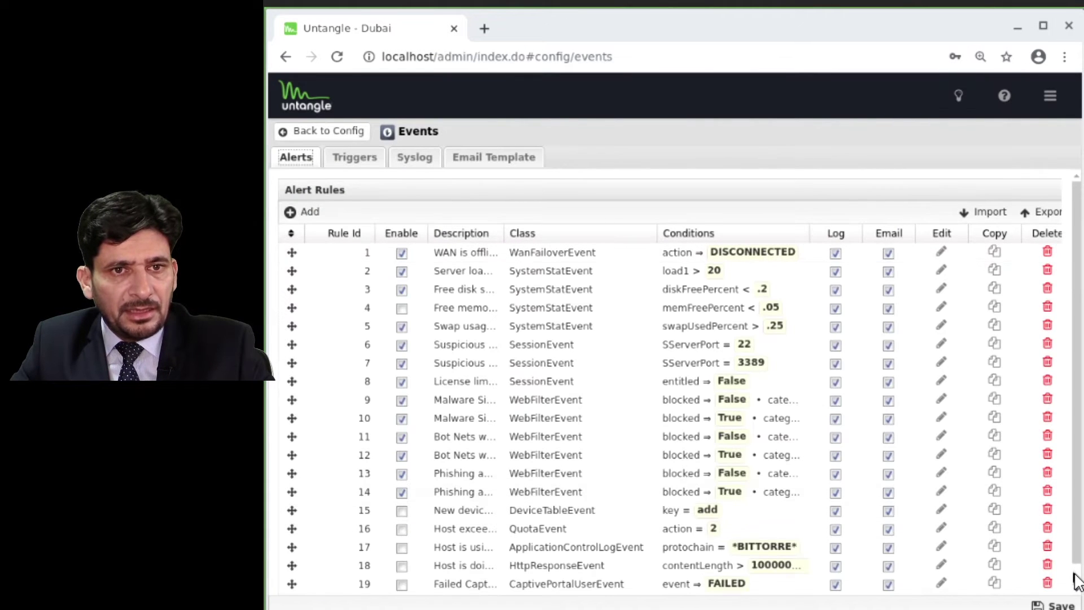
click(370, 161)
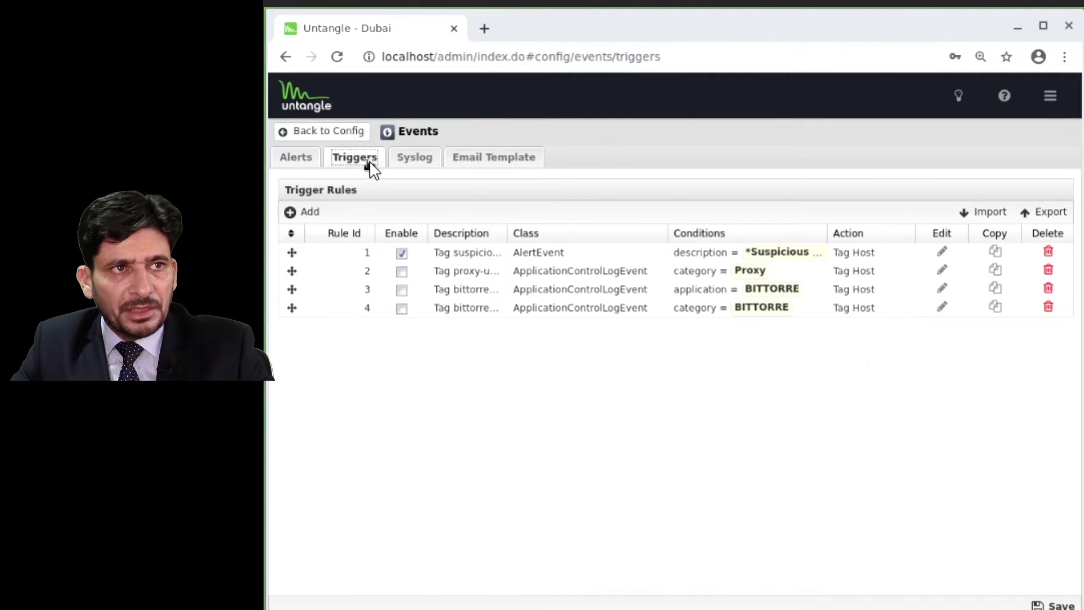
click(494, 164)
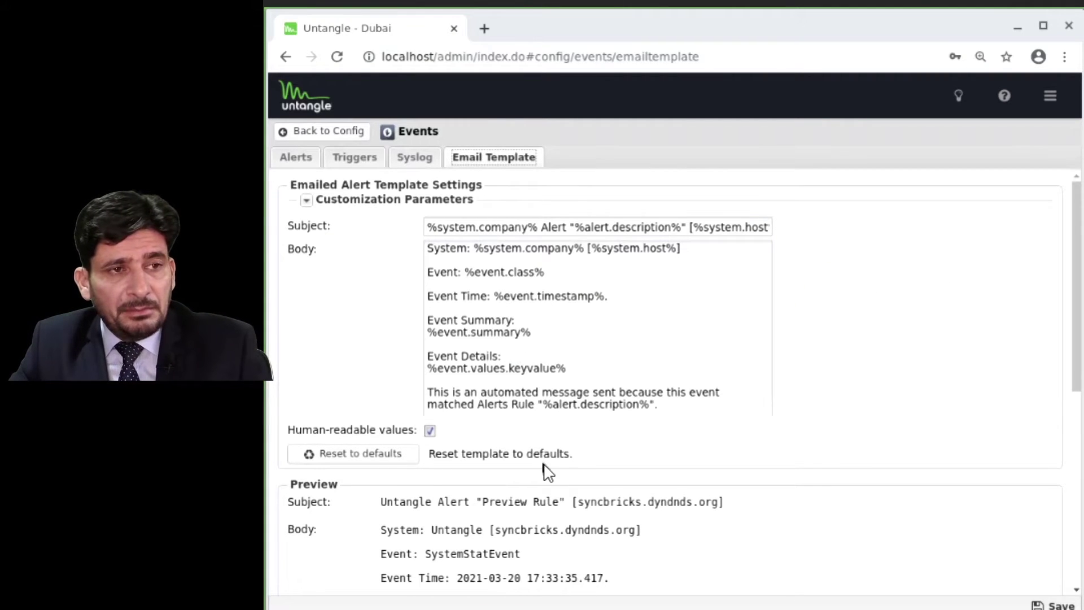
click(412, 159)
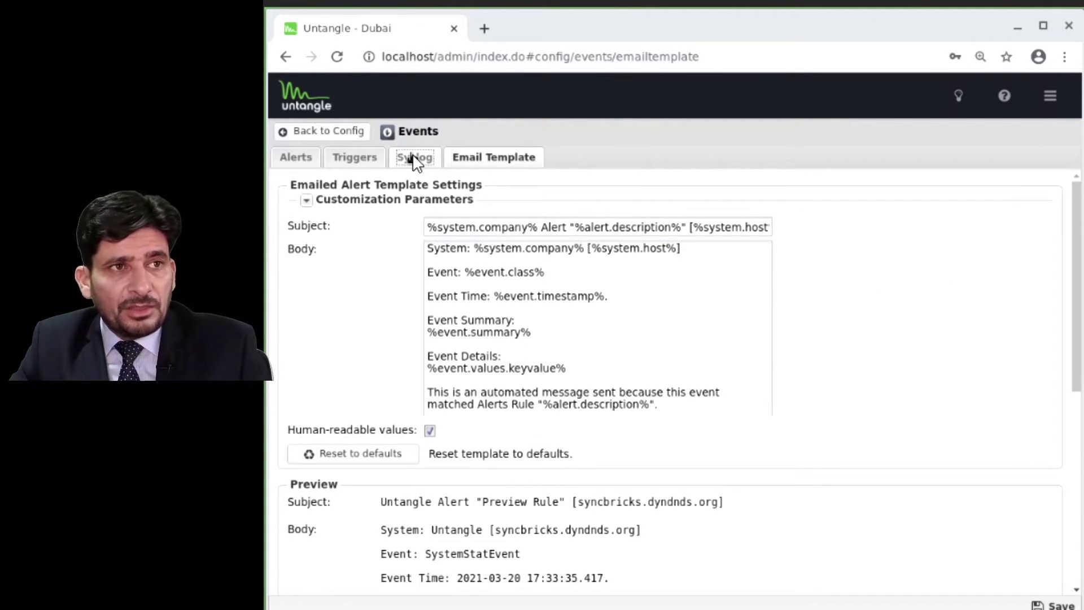
click(357, 162)
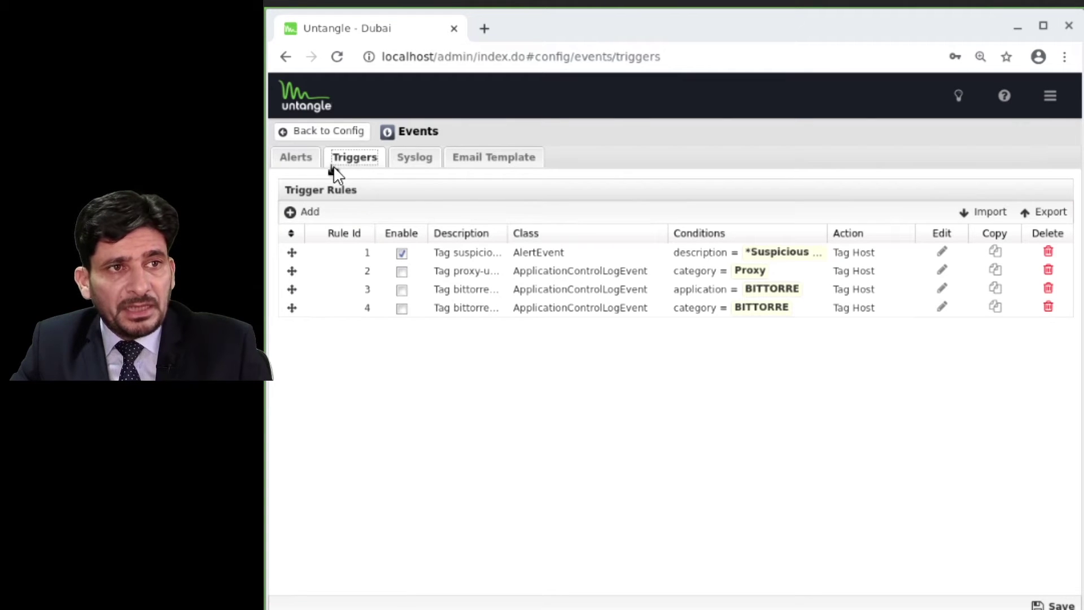
Start a new trigger rule, discard it, and return to the Configuration overview.
click(319, 218)
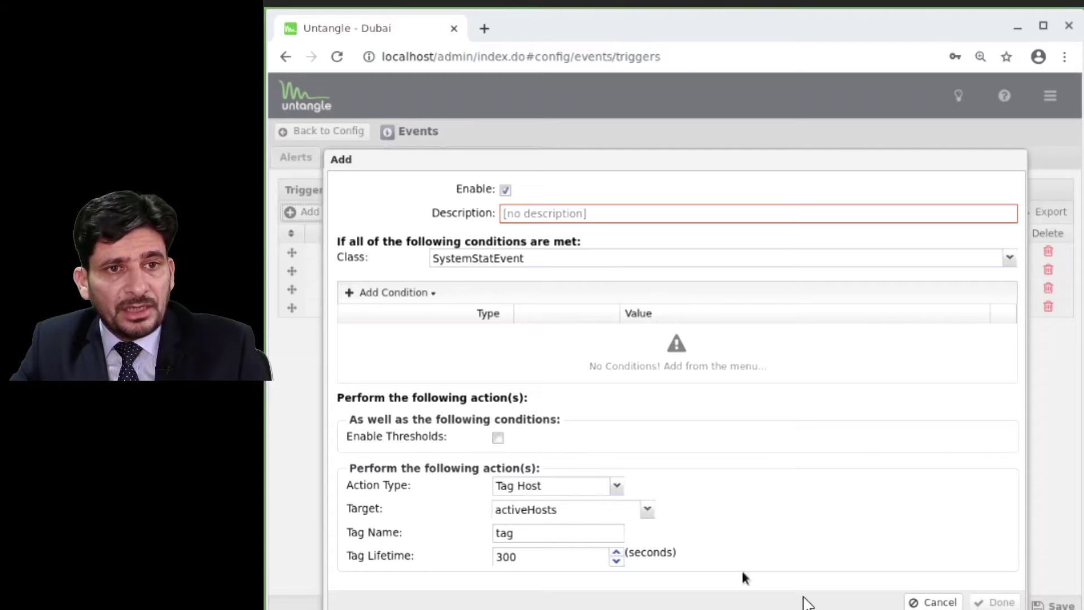
click(932, 602)
click(338, 136)
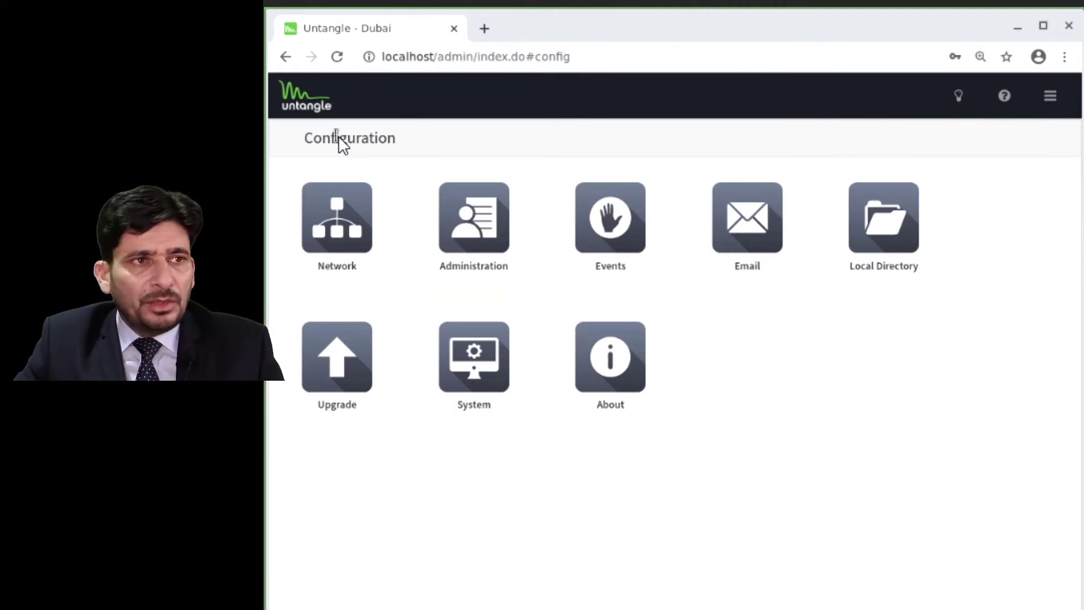
Try the Email outgoing server options, cloud relay and specified SMTP server, without saving.
click(770, 249)
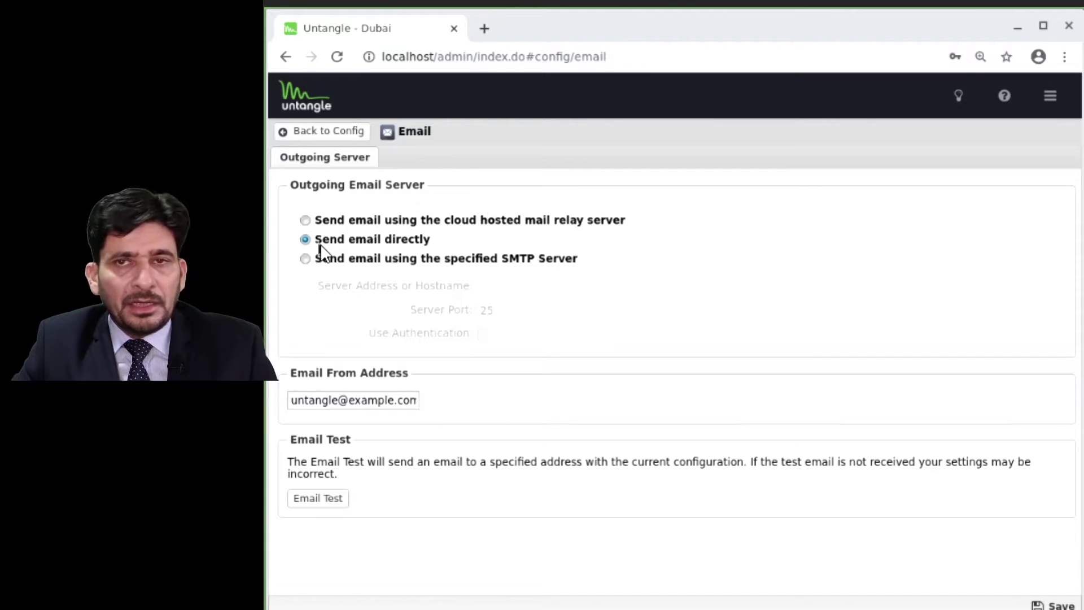
key(Up)
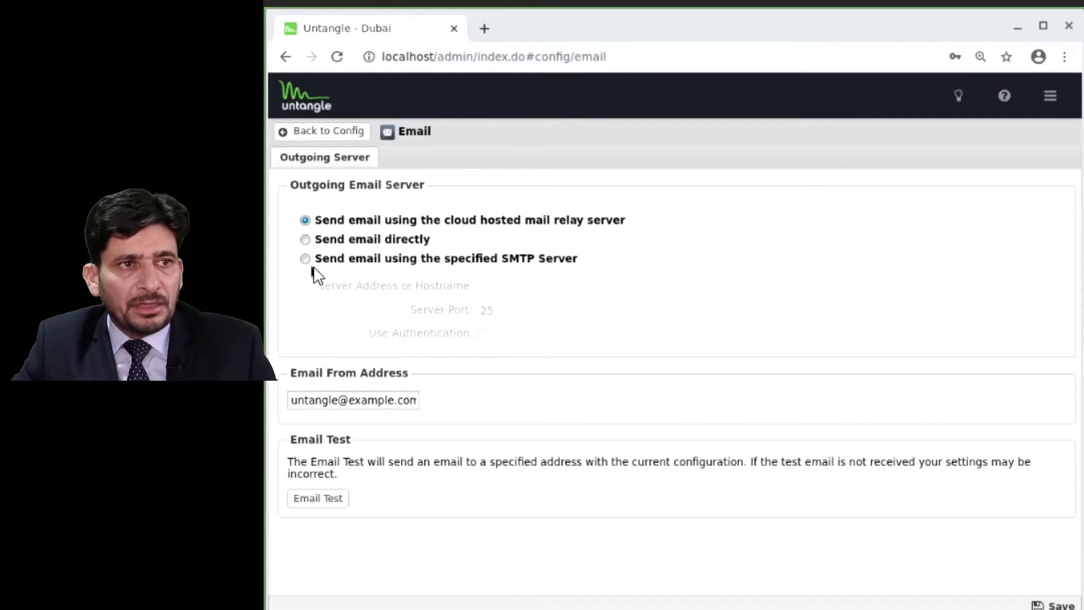
click(312, 265)
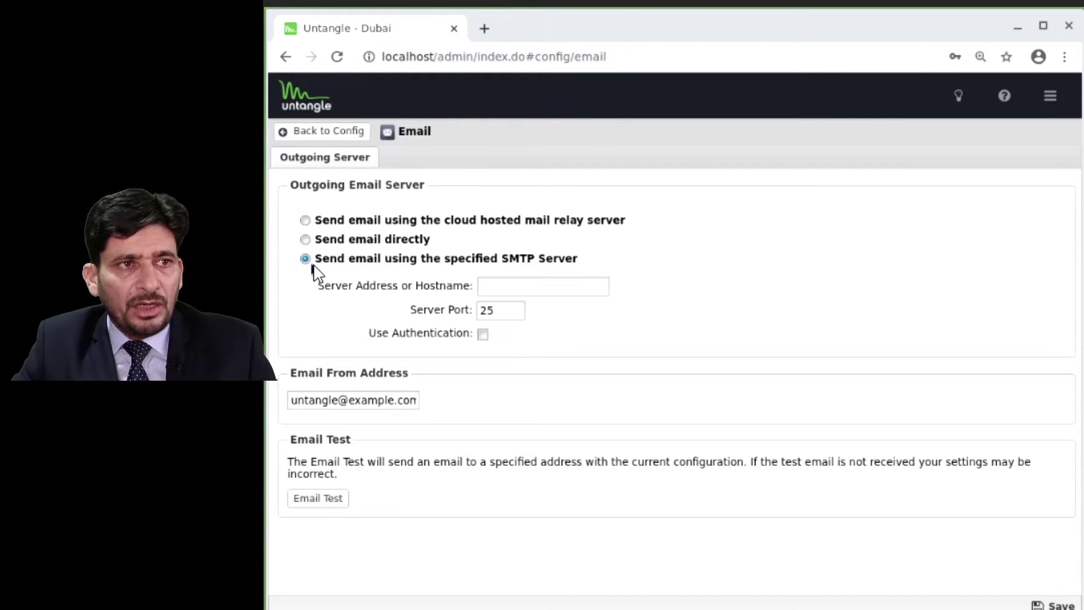
click(510, 291)
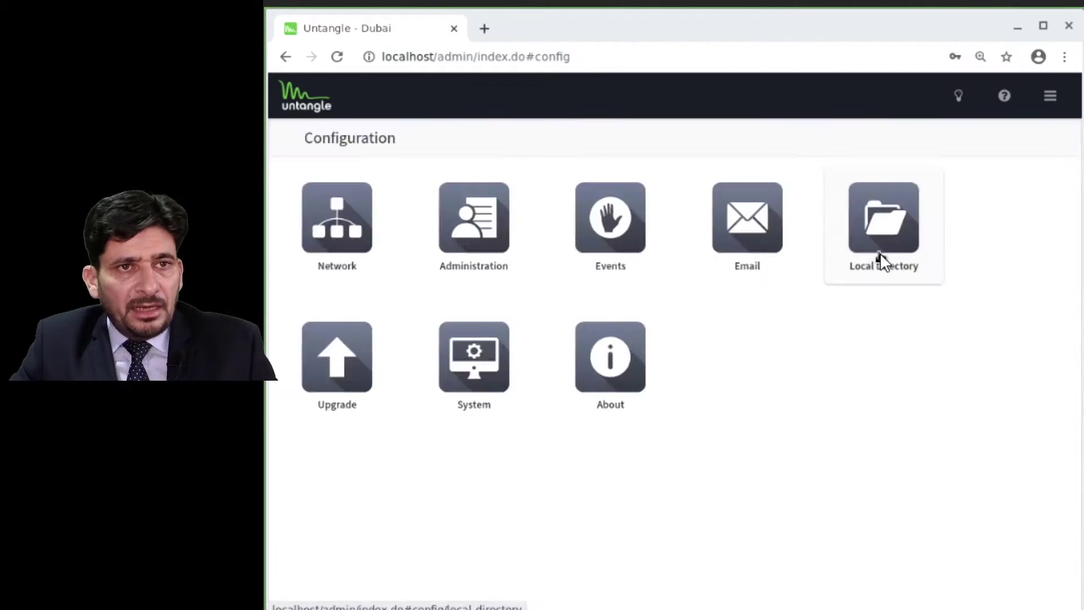
click(878, 259)
Begin adding a Local Directory user, cancel it, and return to the Configuration overview.
click(293, 204)
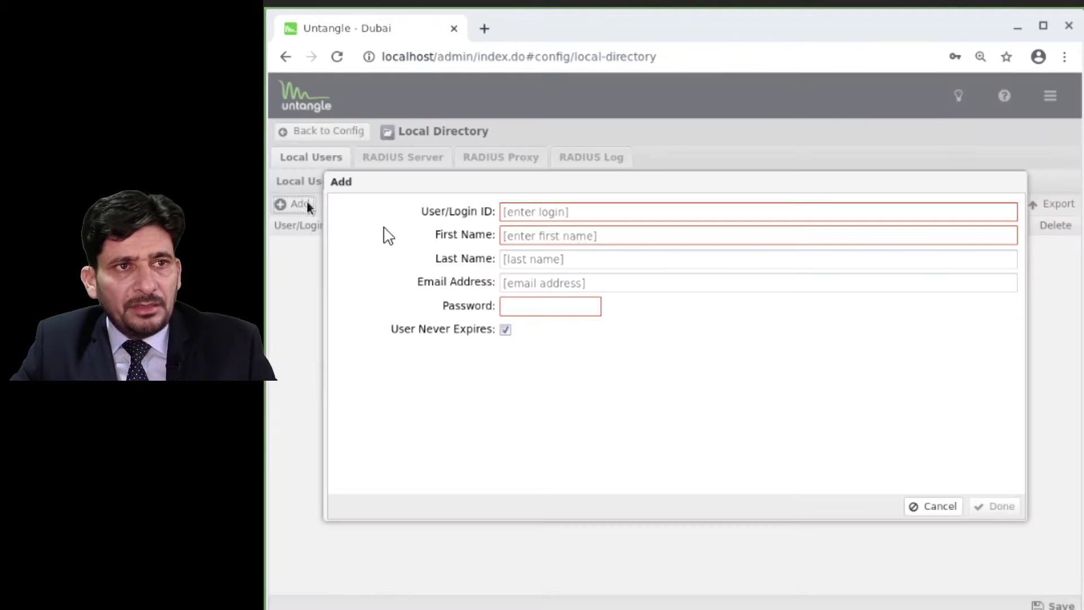
click(566, 212)
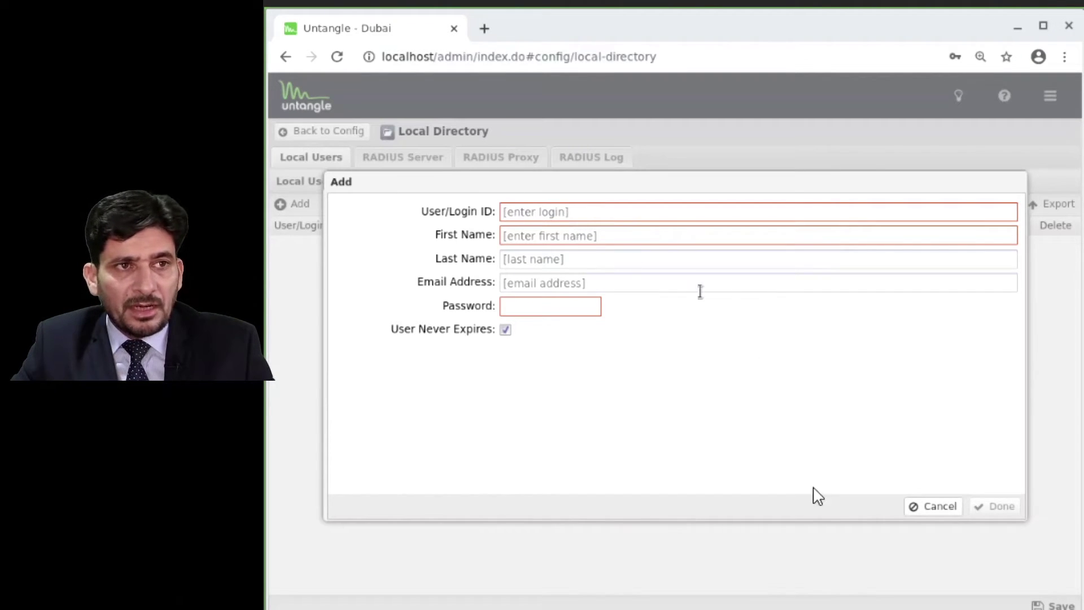
click(925, 508)
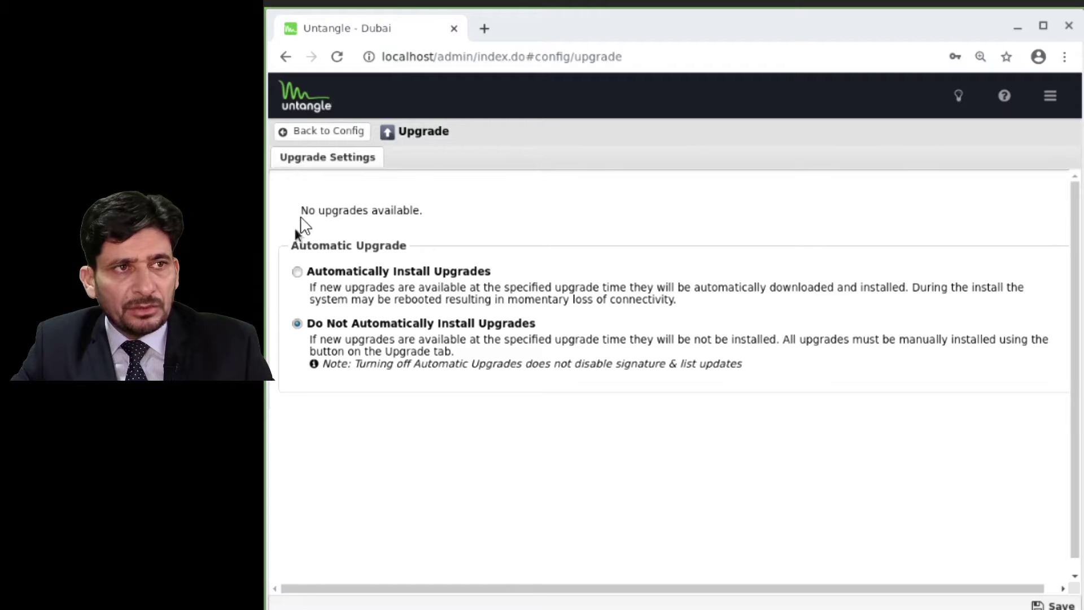
click(314, 137)
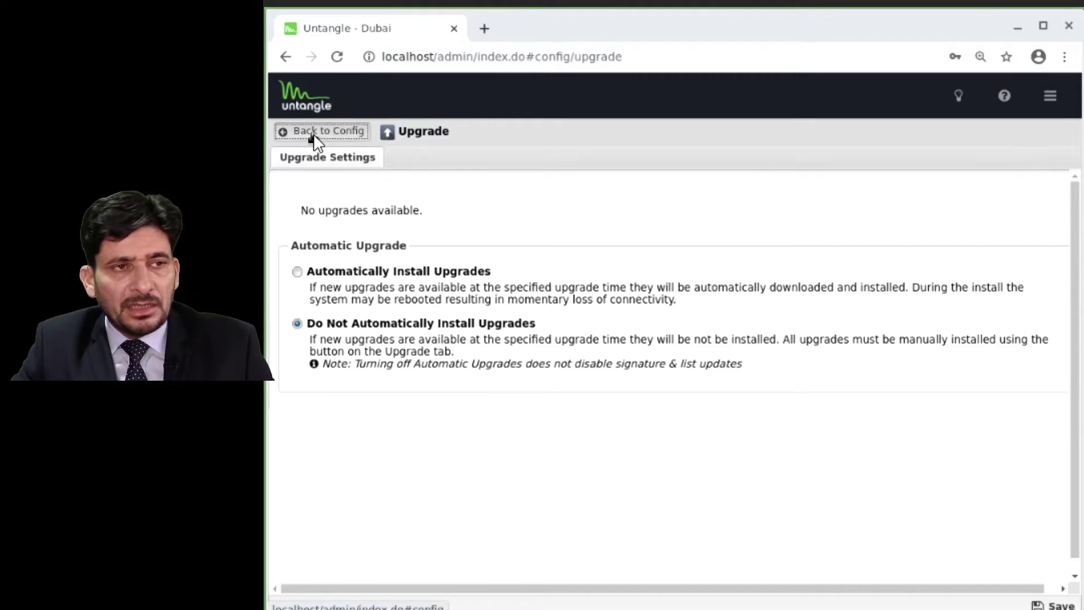
In System, review Logs, download a configuration Backup to File, and view Restore and Shield.
click(471, 378)
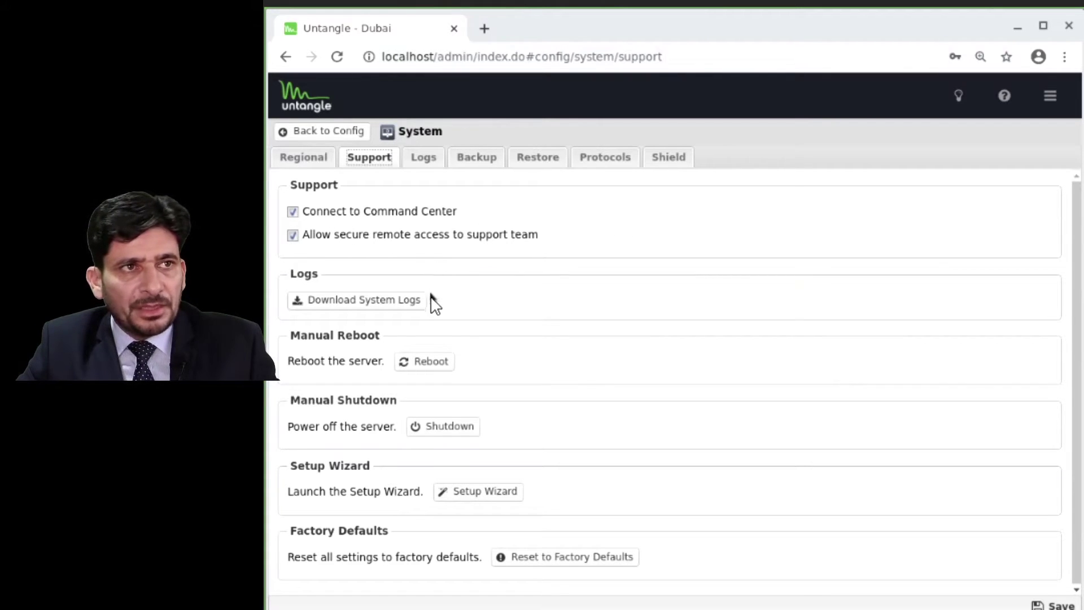
click(431, 161)
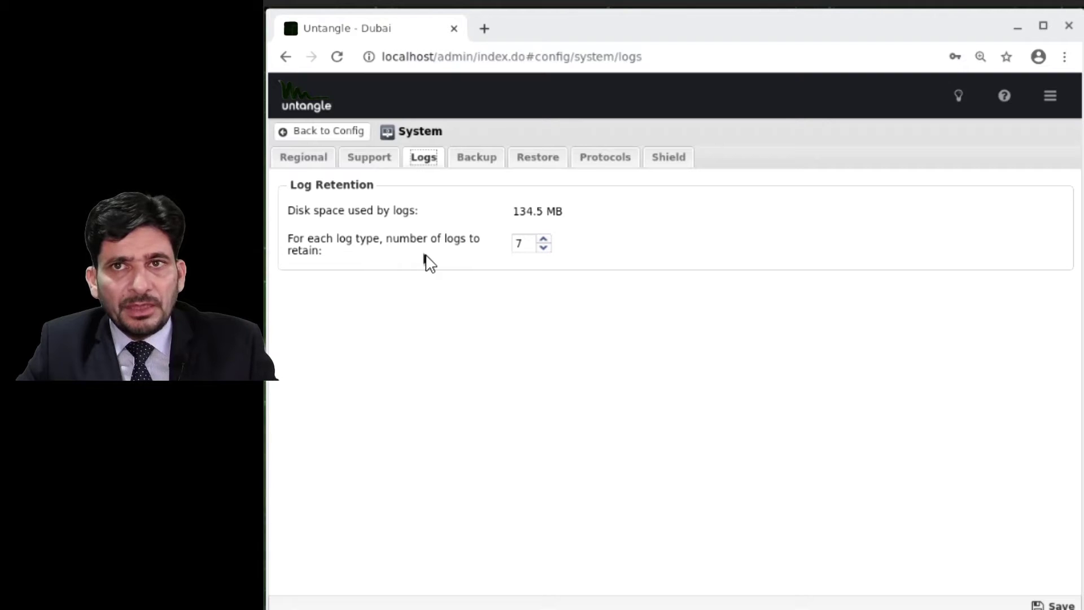
click(476, 162)
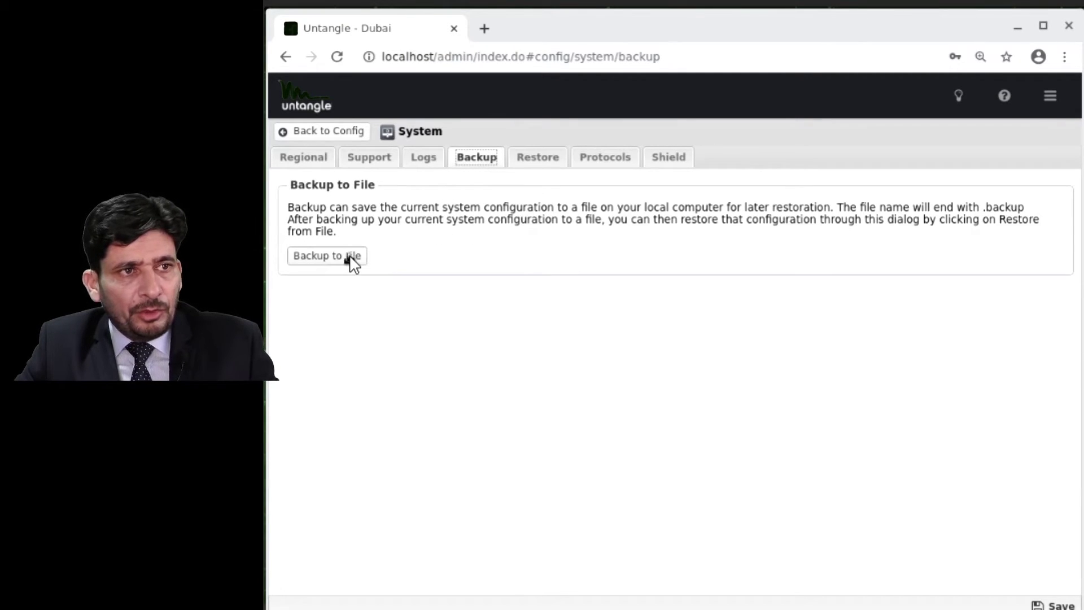
click(352, 259)
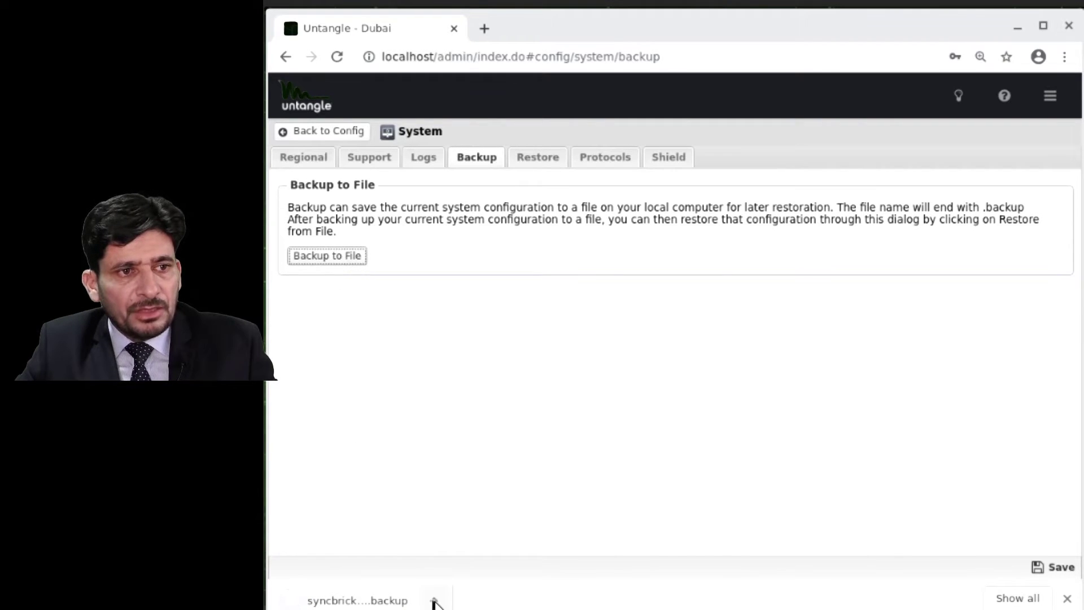
click(523, 164)
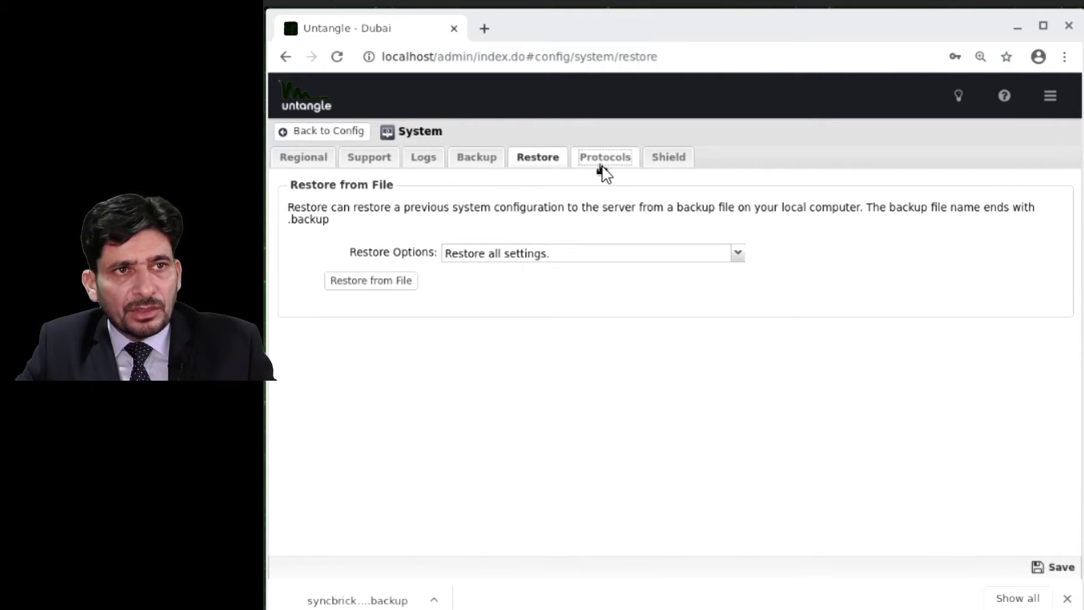
click(668, 157)
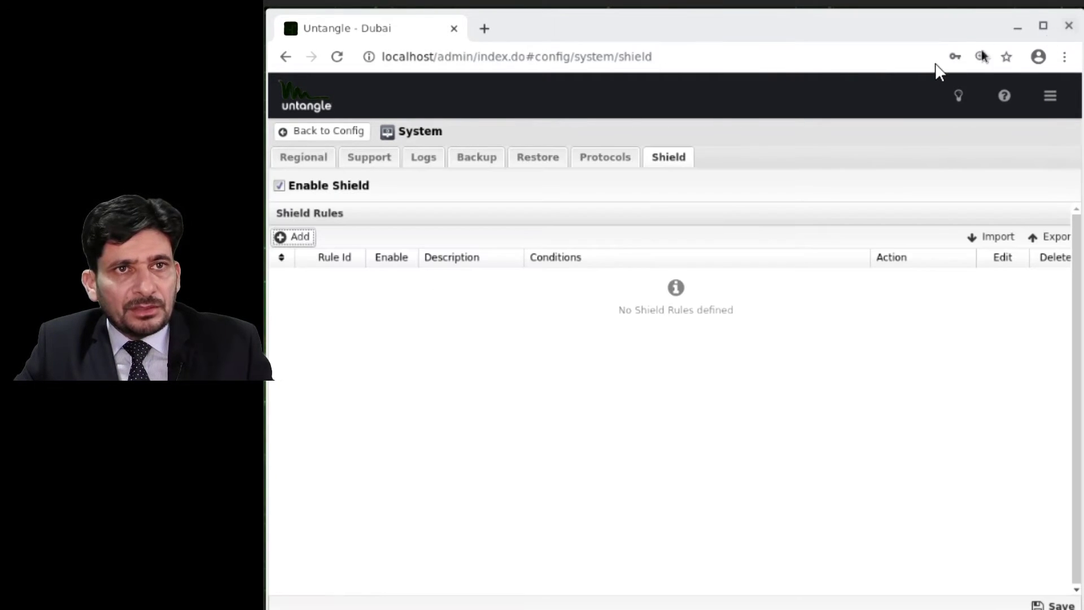
click(356, 134)
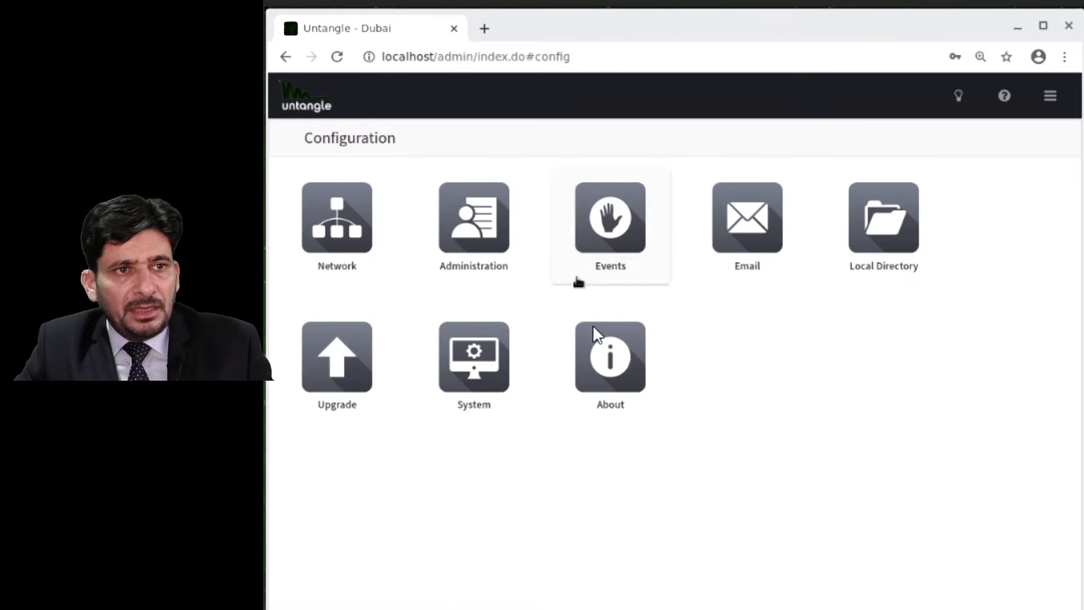
Check the About page's server details, build 16.2.2, and its empty Licenses list.
click(605, 350)
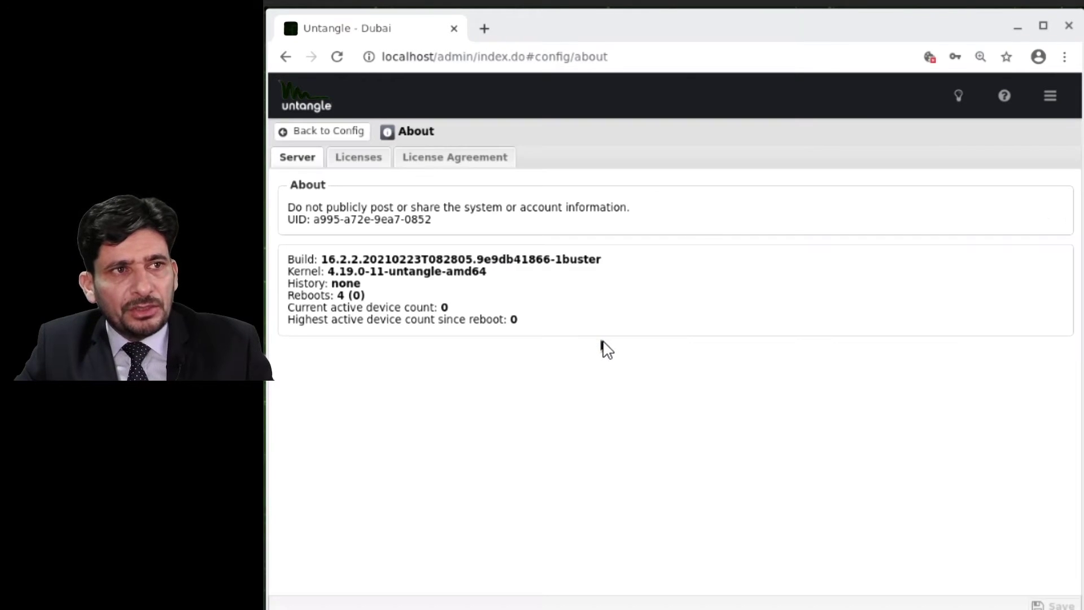
drag(287, 220, 435, 222)
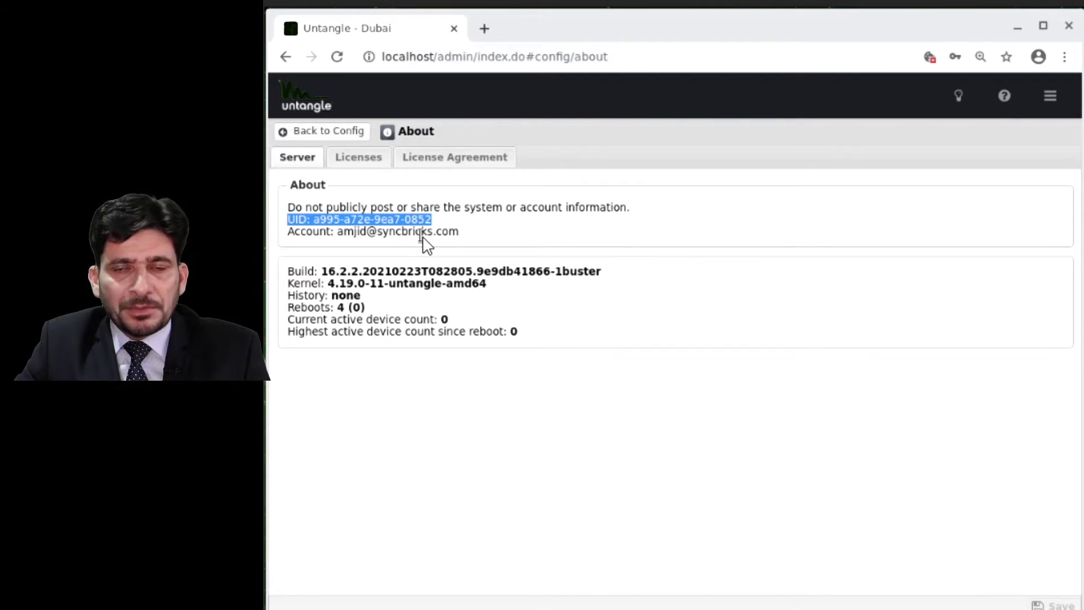
drag(288, 271, 288, 331)
click(359, 158)
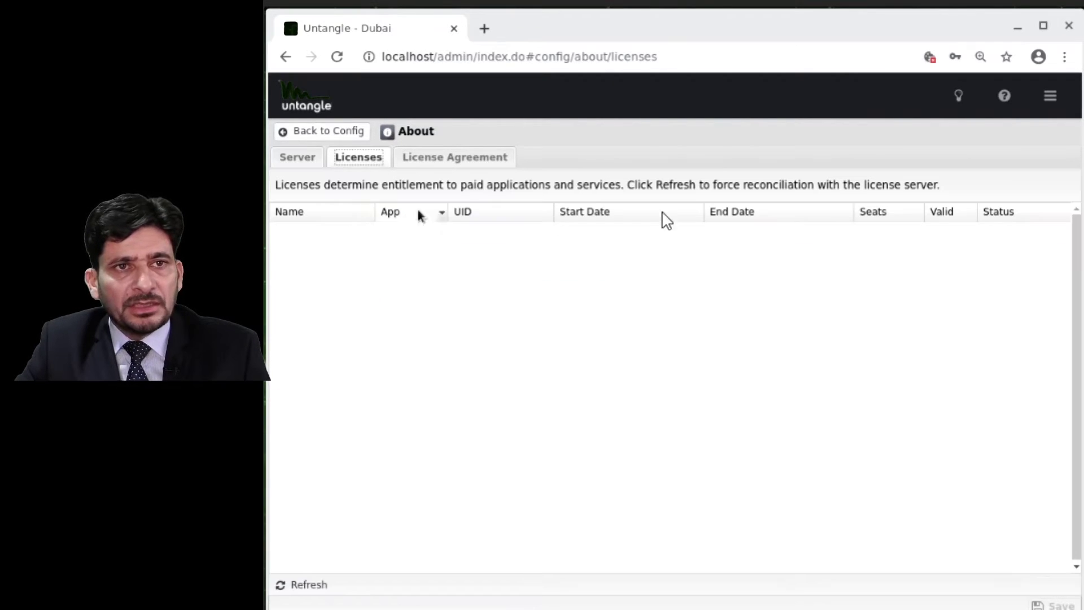
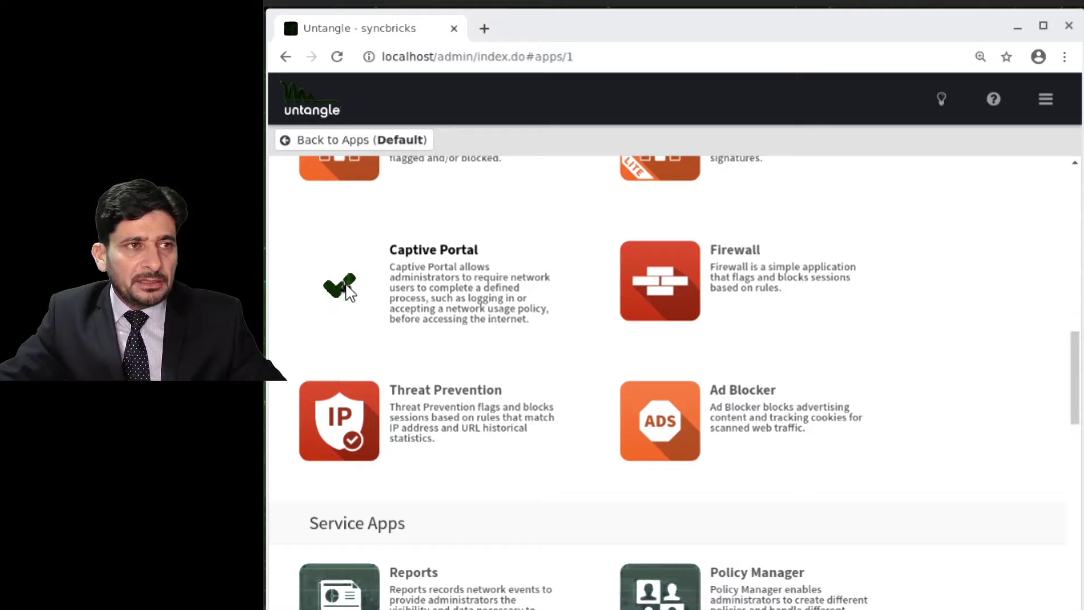
Open the Captive Portal app from the apps list and go to its Captive Page tab.
click(324, 140)
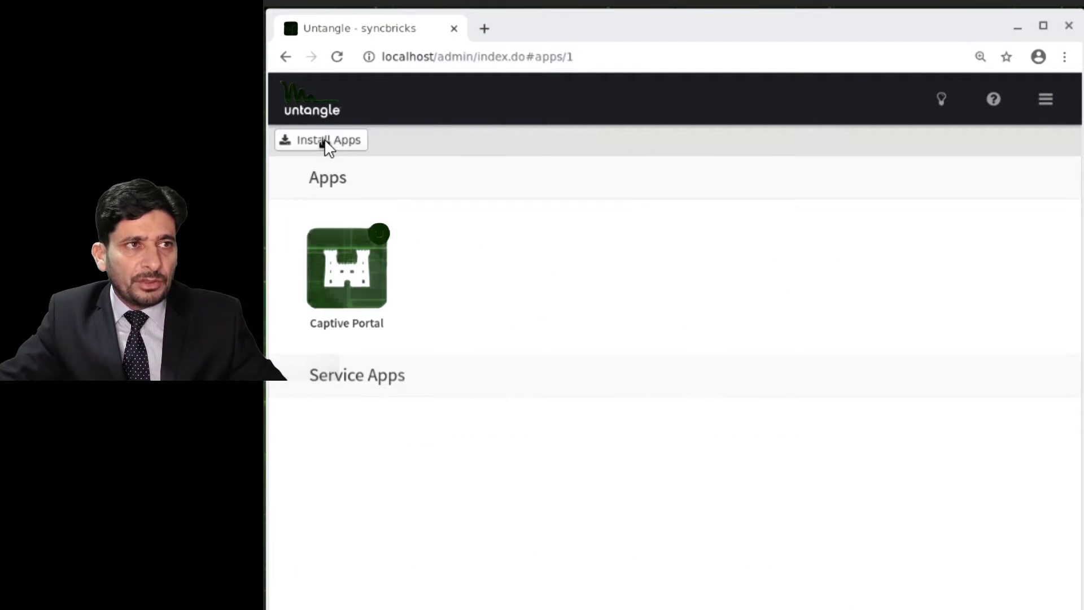
click(356, 325)
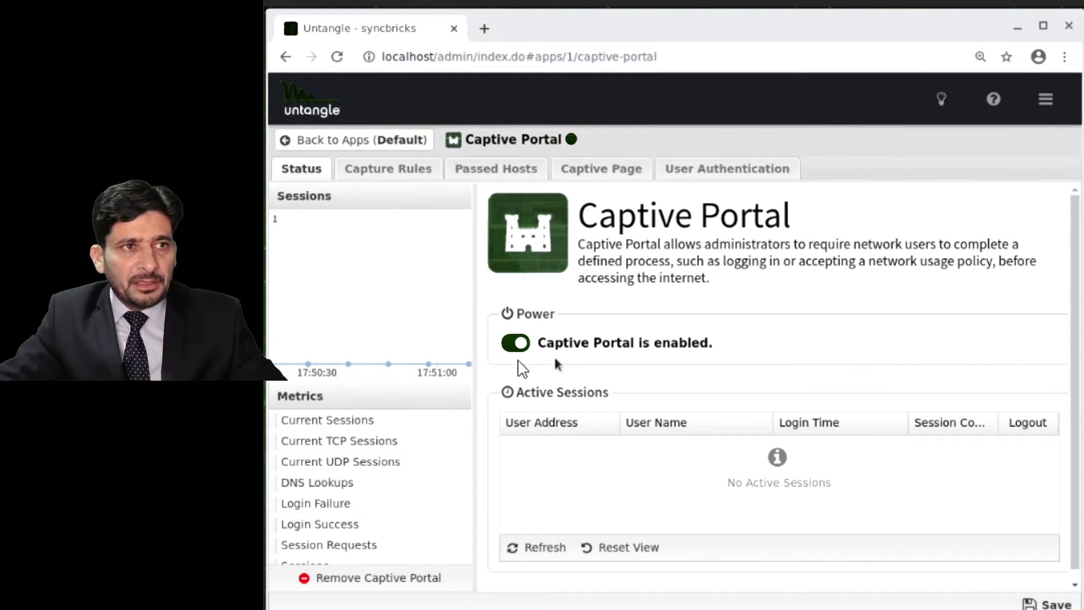
click(359, 172)
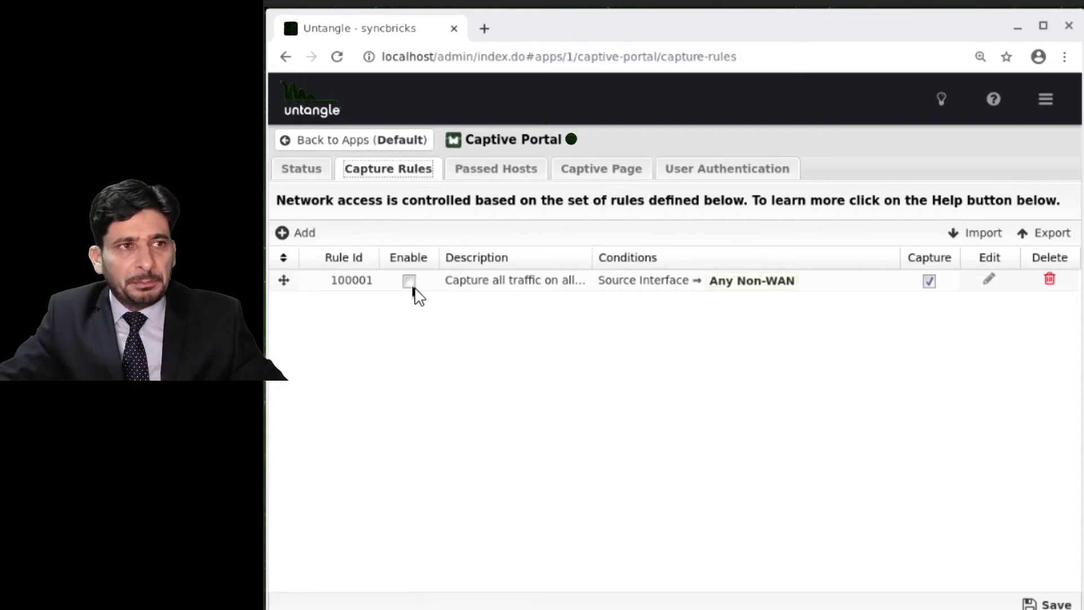
click(600, 176)
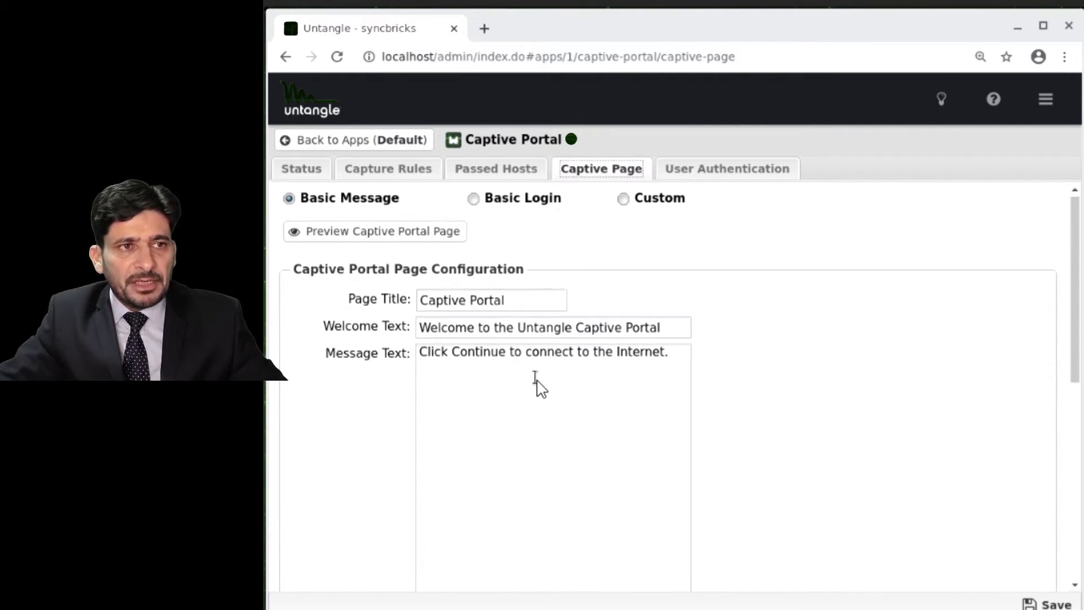
Set the page title to 'Syncbricks Corporation' and the welcome and message text to the 'Our Network' Network Security Policy wording.
scroll(516, 355, down, 4)
scroll(519, 357, up, 1)
scroll(515, 356, up, 3)
triple_click(508, 305)
text(Syncbricks Corporation)
drag(496, 332, 411, 363)
text(Our NetworkPlease read our Network Security Policy)
scroll(718, 552, down, 8)
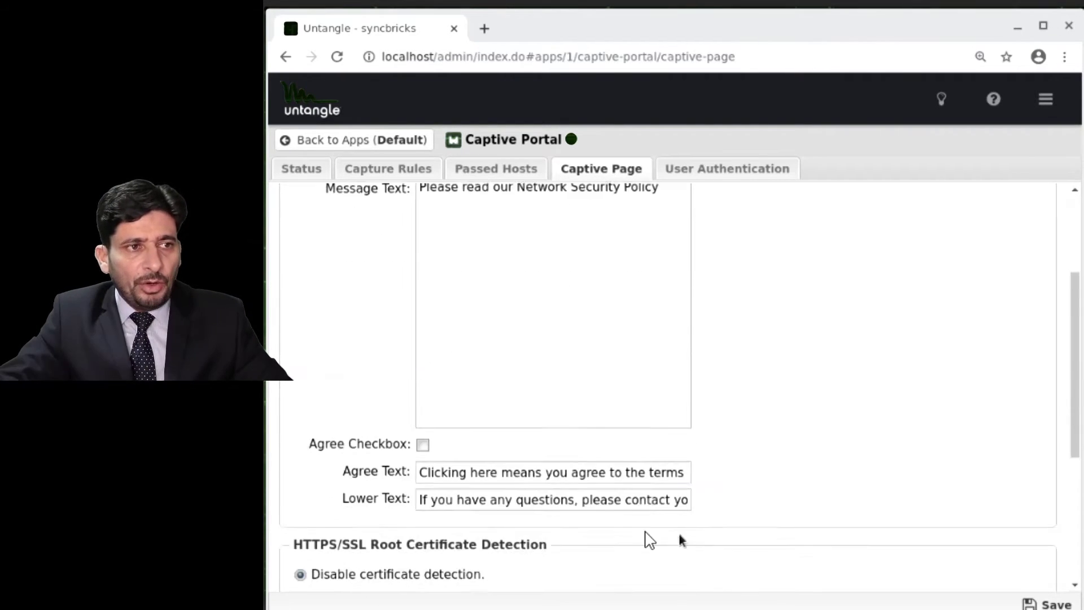
click(477, 511)
text(https://syncbricks.com)
click(1049, 604)
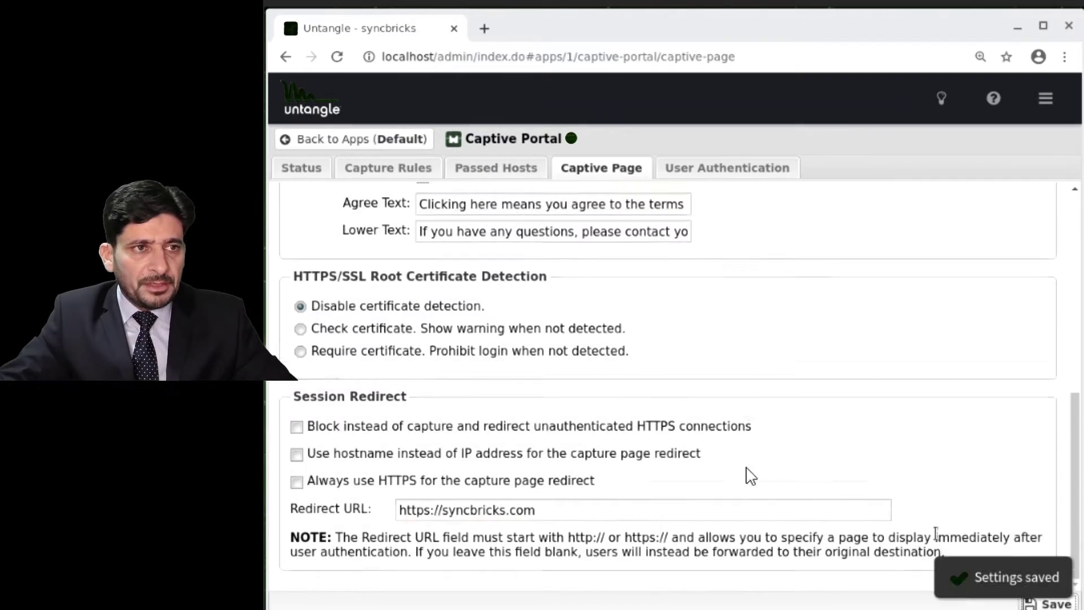
click(411, 240)
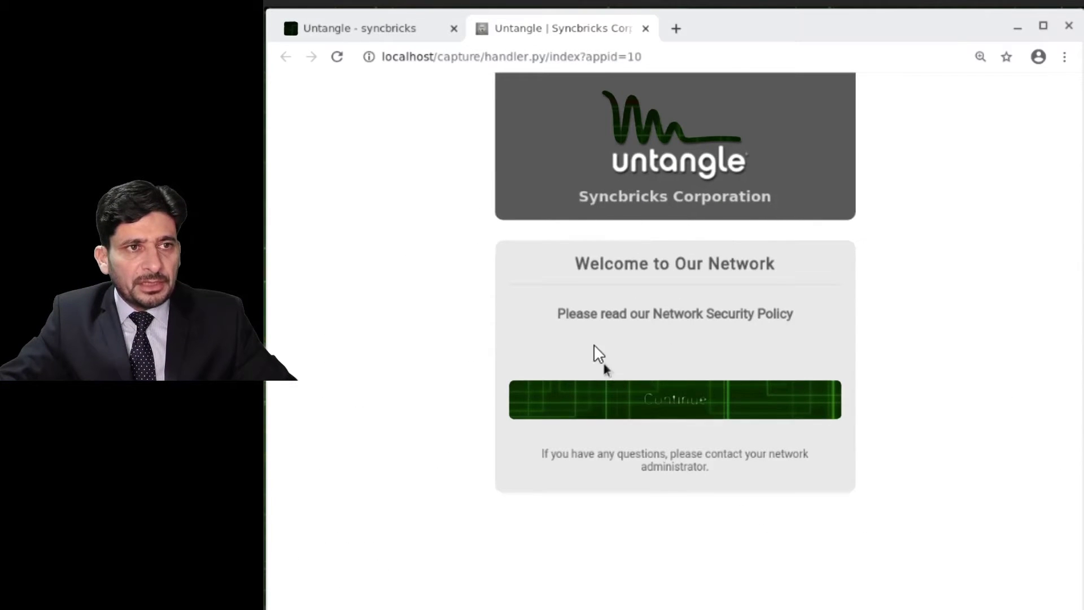
Continue past the captive page preview to syncbricks.com, then close that tab.
click(671, 411)
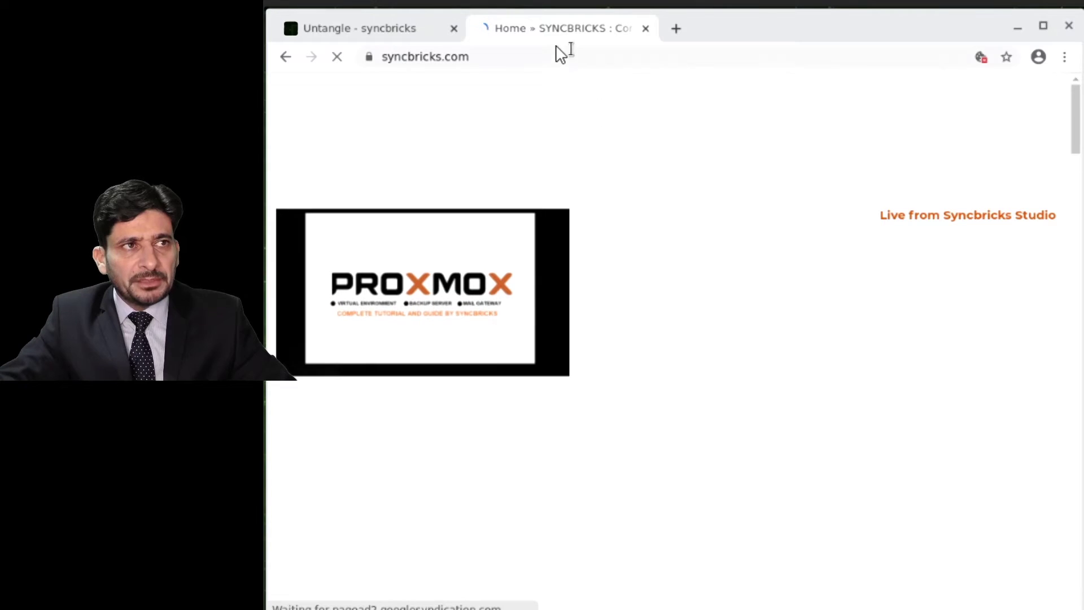
click(646, 29)
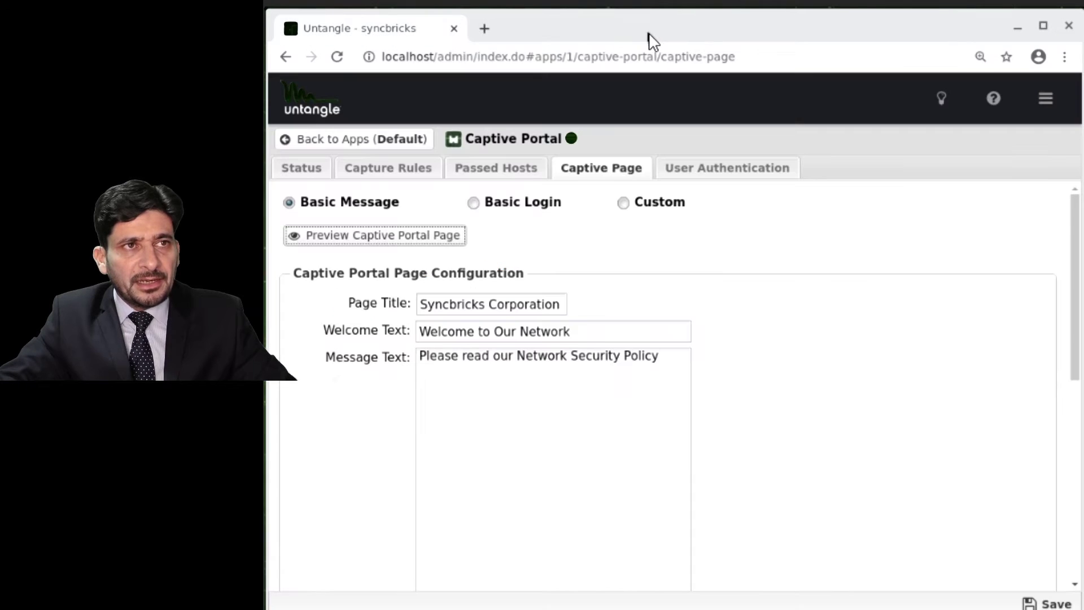
Try the Basic Login style, then discard it and go to Config from the main menu.
click(474, 205)
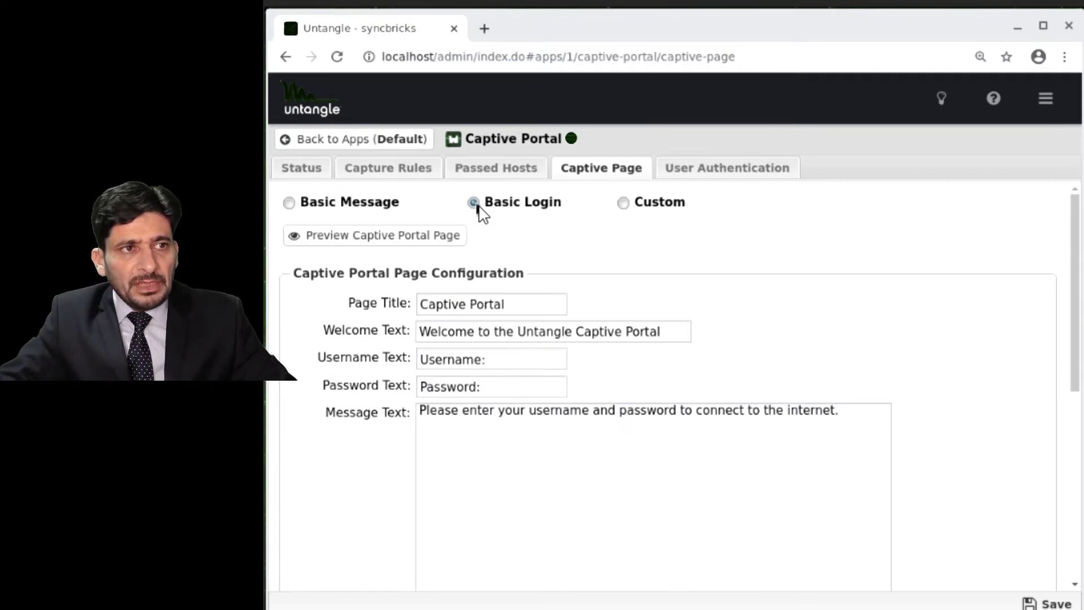
click(1043, 101)
click(928, 215)
click(643, 381)
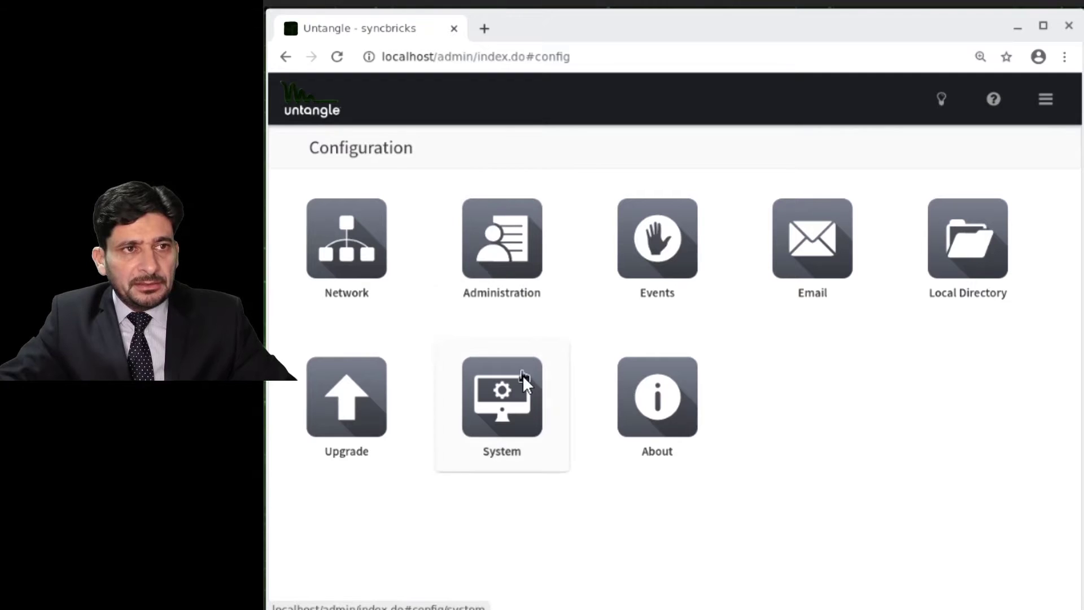
In Local Directory, add a user with a login ID, first and last name, and e-mail address.
click(996, 285)
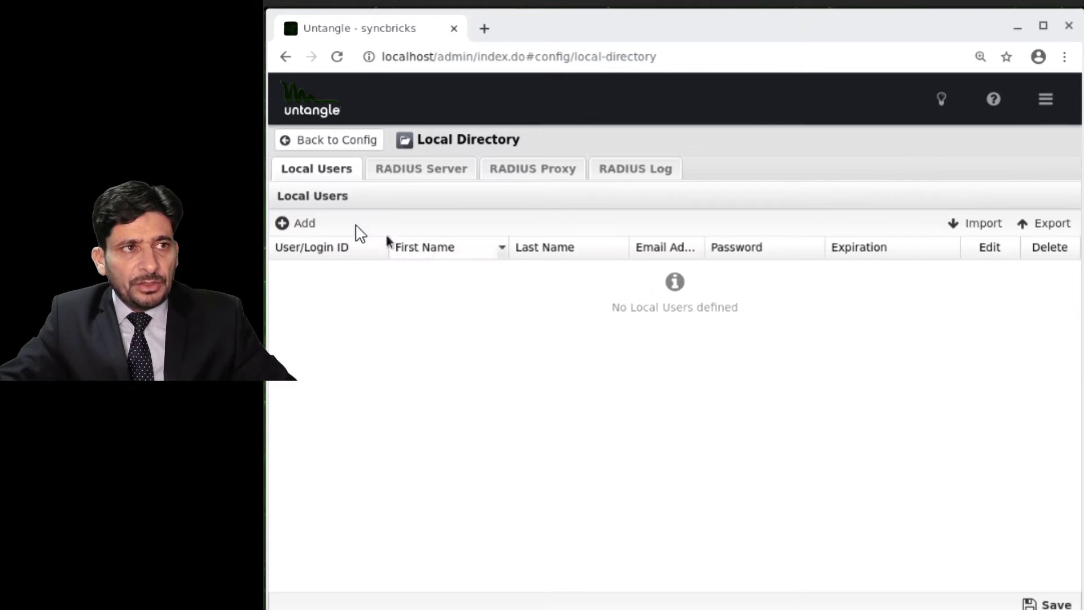
click(309, 224)
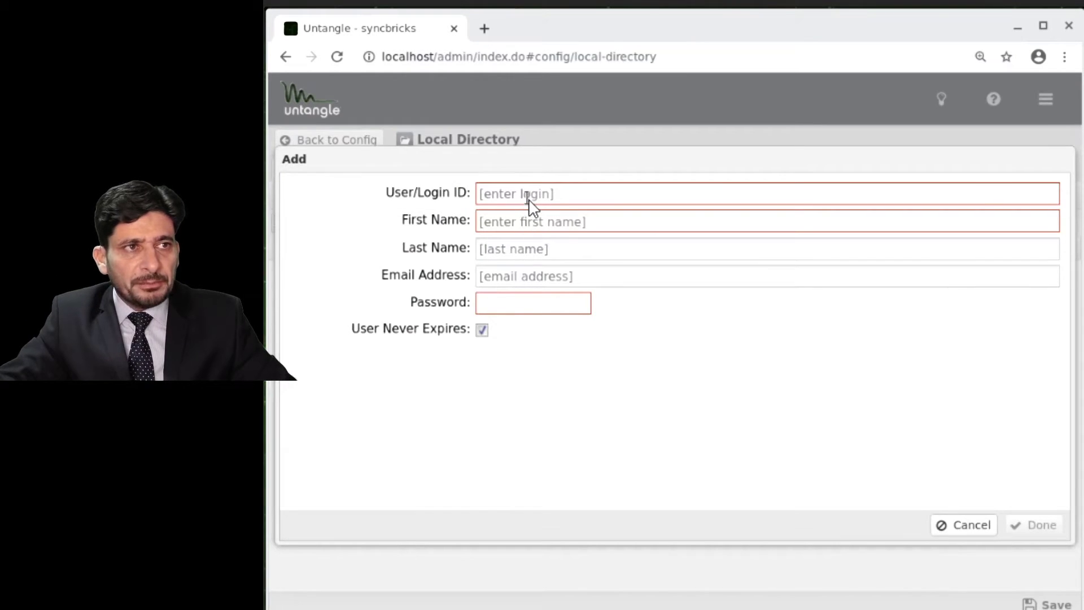
text(abc)
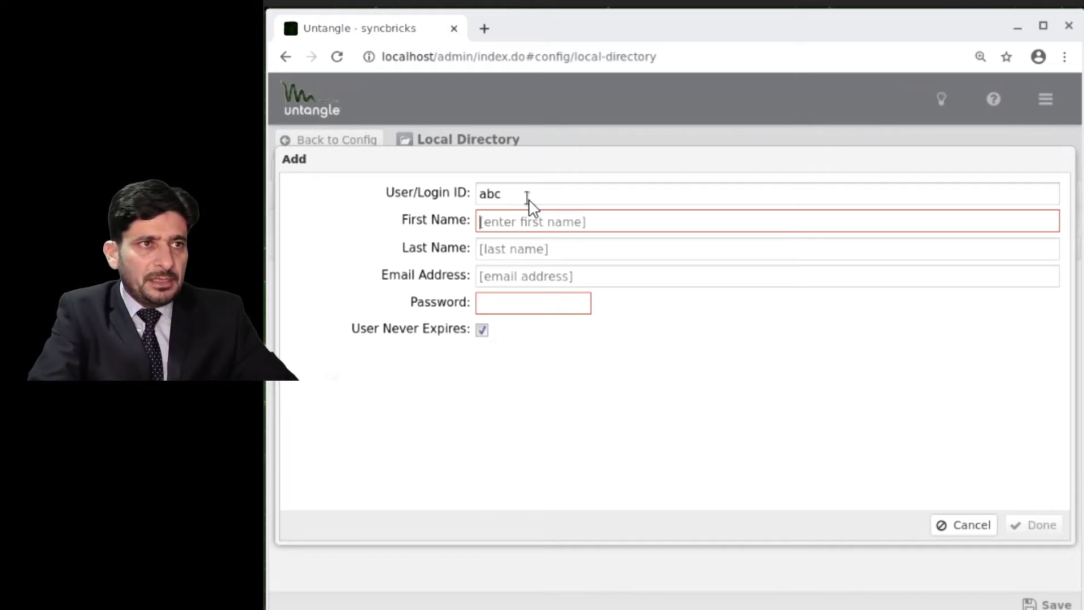
key(Tab)
text(abc)
key(Tab)
text(a)
key(Tab)
text(ab)
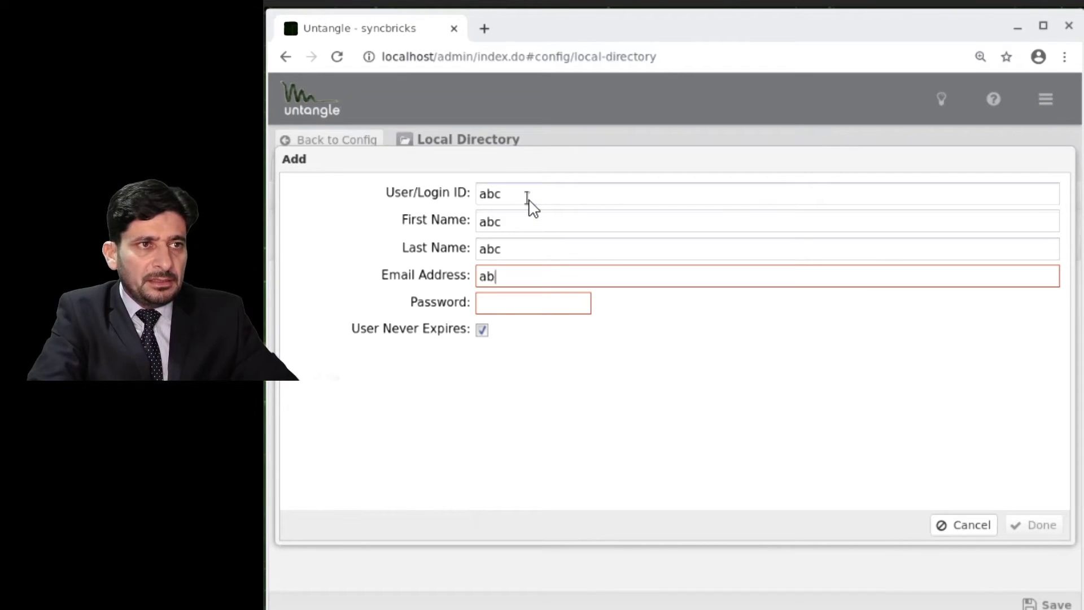
text(cdd@ab.com)
Give the new user a password, confirm the entry, and save the Local Directory.
key(Tab)
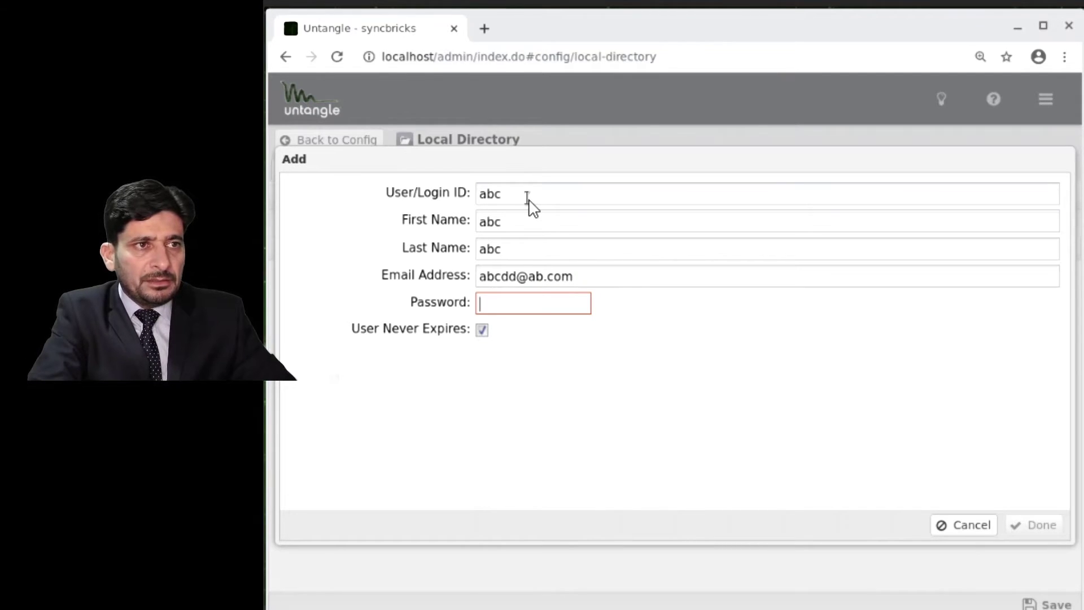
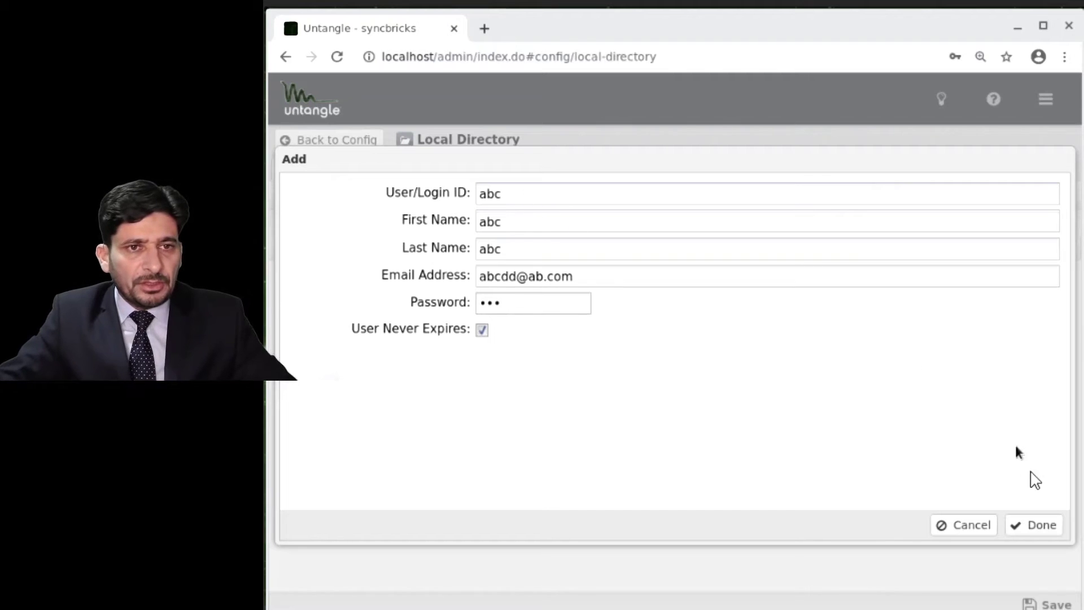
click(1035, 518)
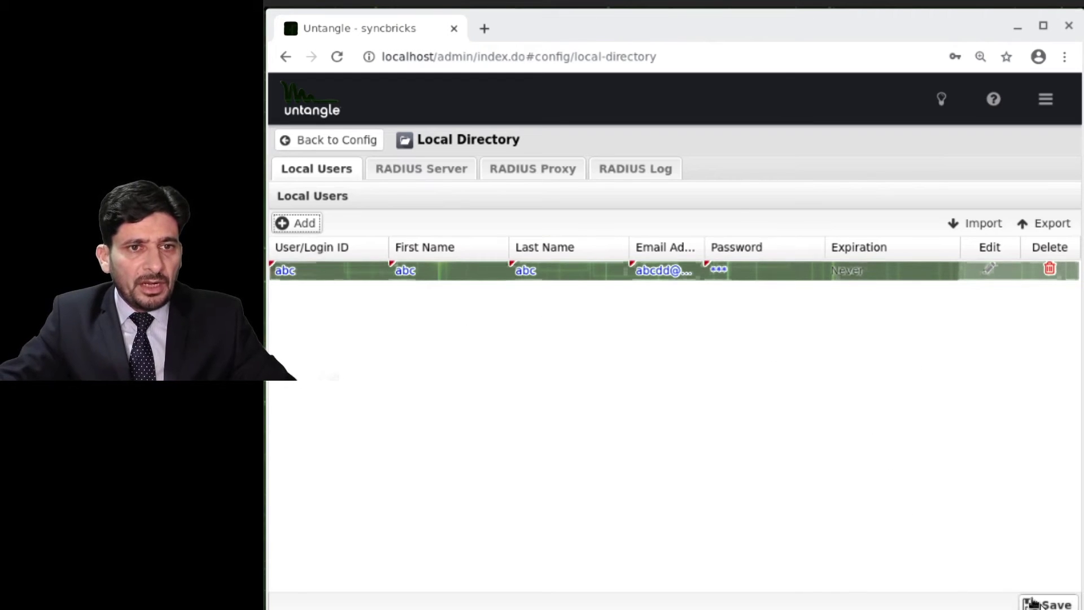
click(1043, 604)
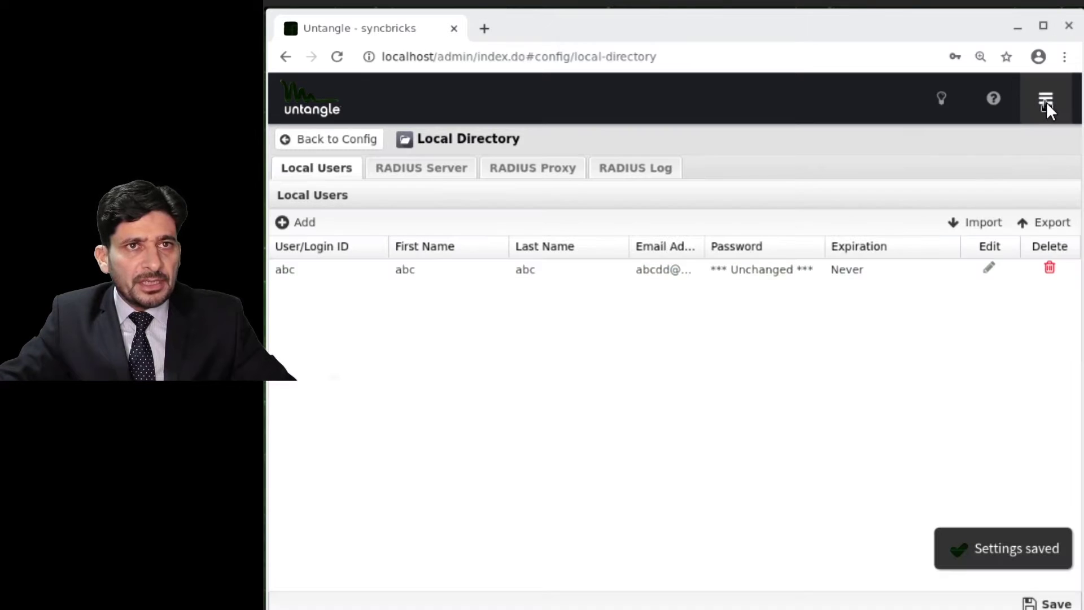
click(1045, 100)
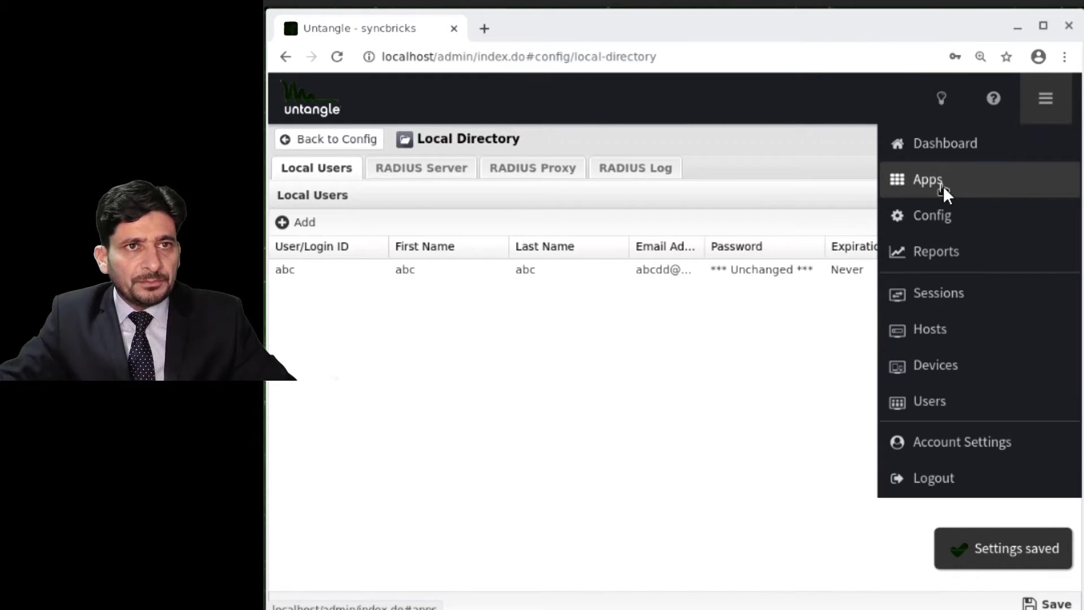
Return to the Captive Portal app's Captive Page tab via the apps list.
click(941, 184)
click(362, 266)
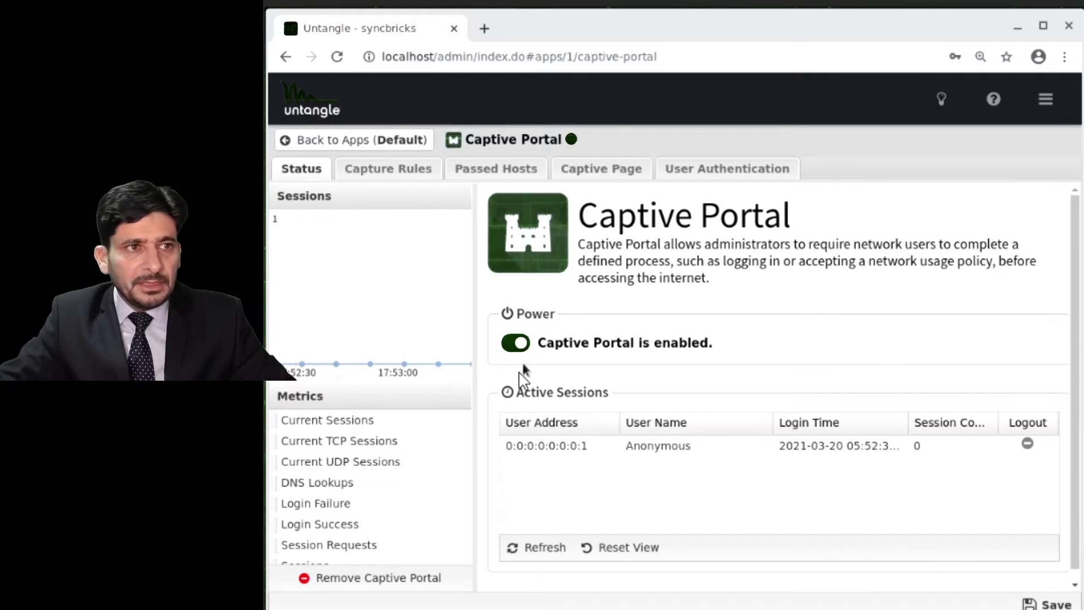
click(373, 170)
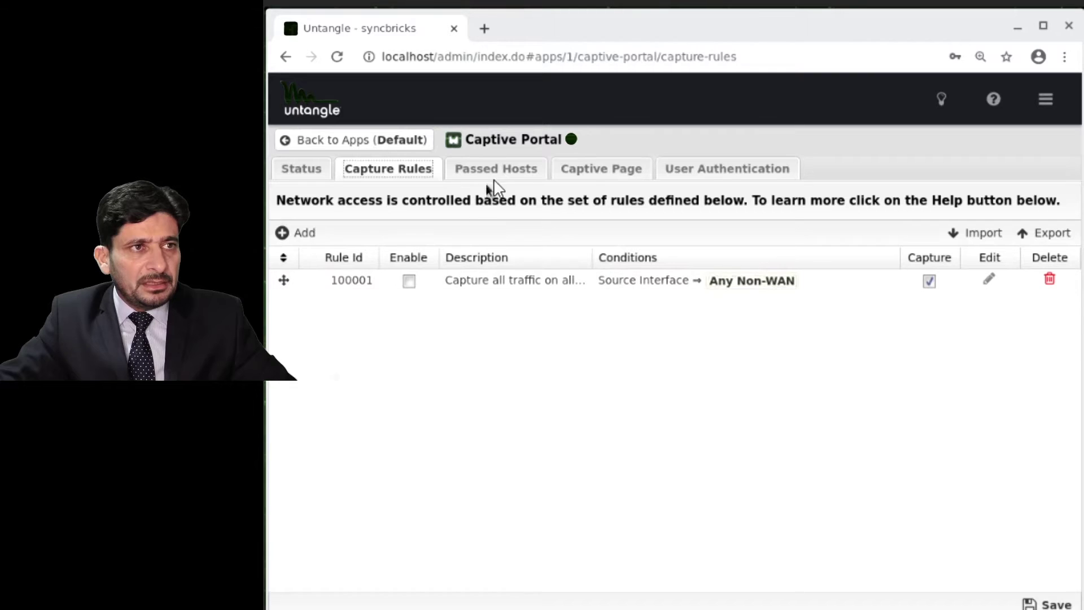
click(584, 171)
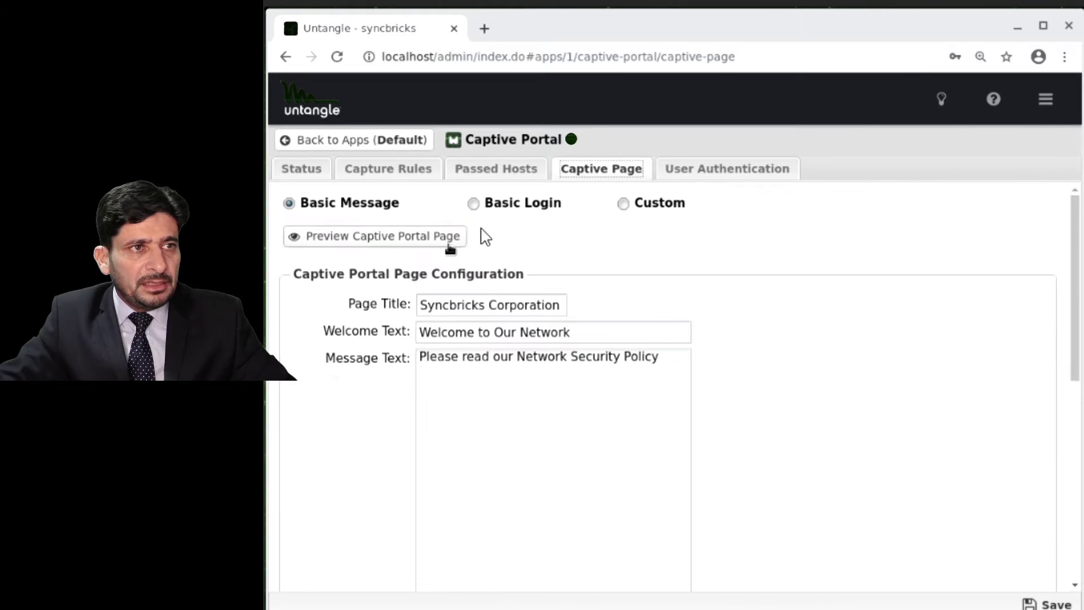
Select Basic Login and preview the captive portal page in a new tab.
click(473, 205)
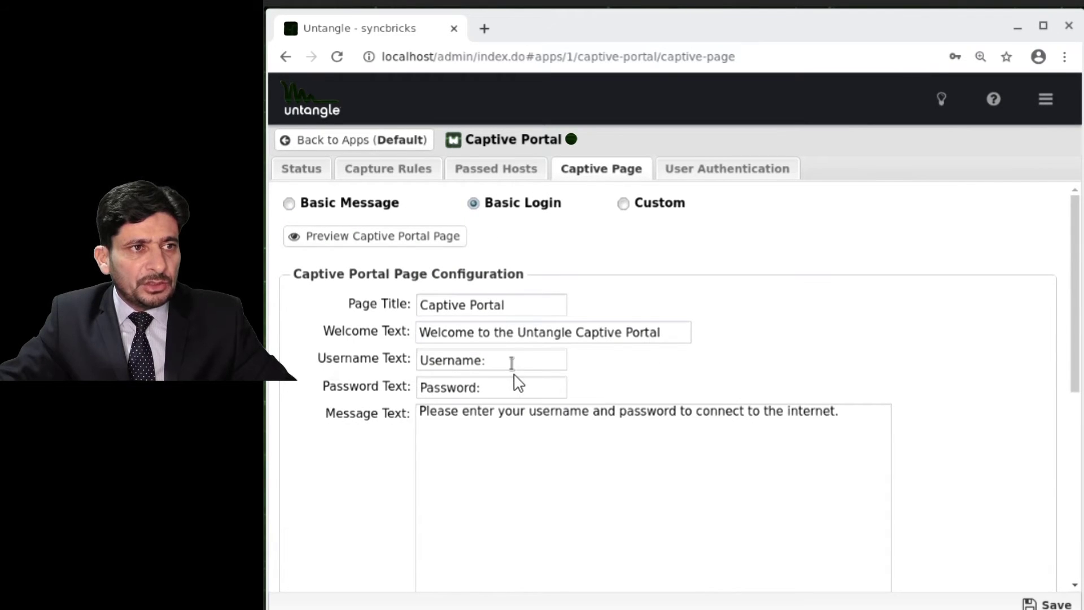
scroll(518, 382, down, 6)
scroll(516, 339, down, 1)
scroll(536, 320, up, 6)
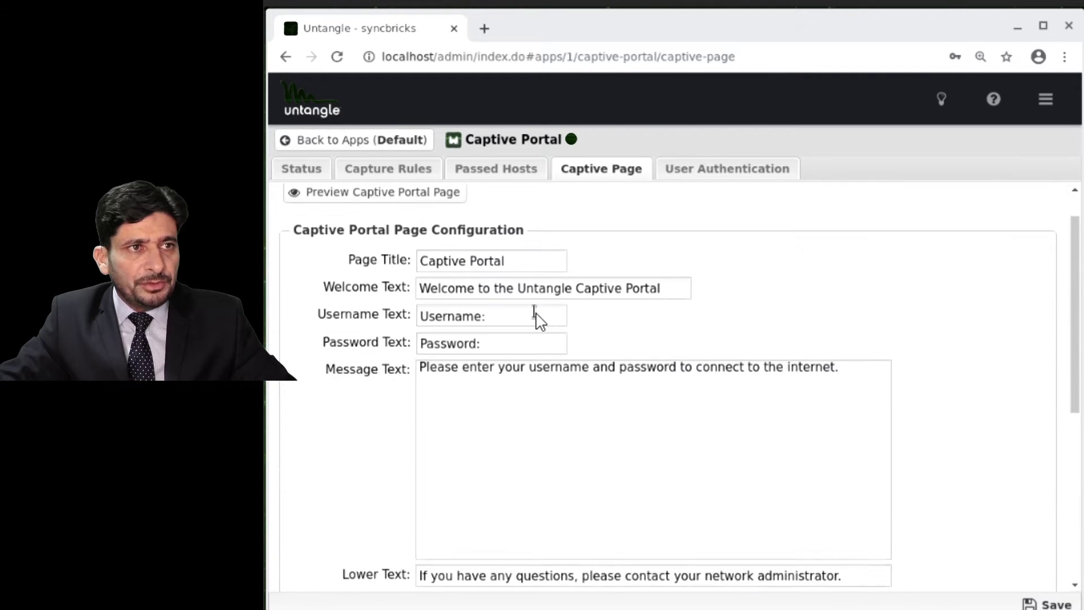
scroll(537, 319, up, 1)
click(433, 242)
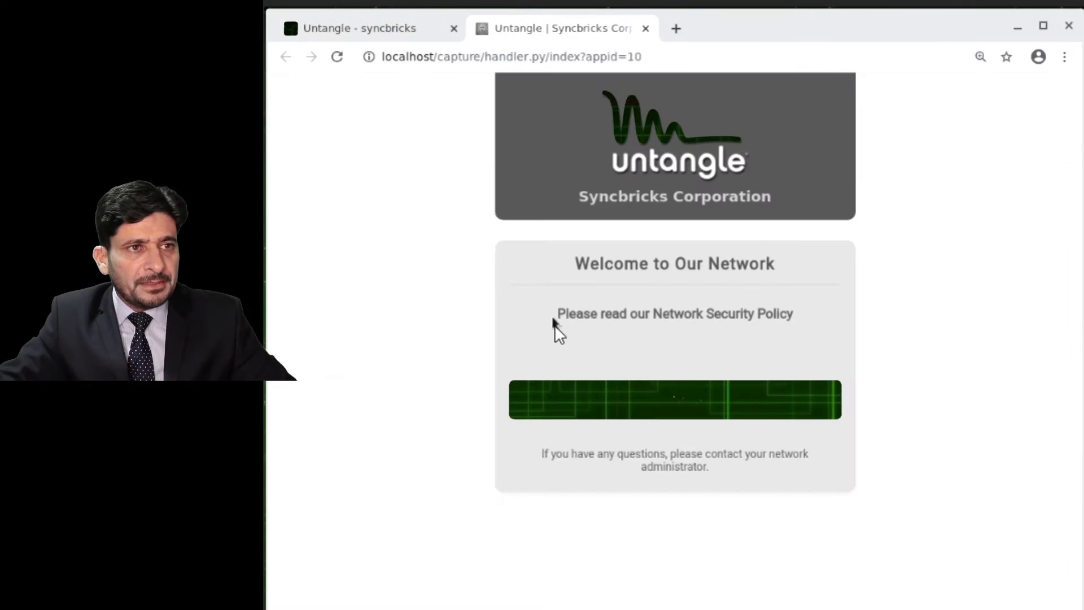
Close the old preview, save the Basic Login page, and open a fresh preview.
click(646, 28)
click(1048, 603)
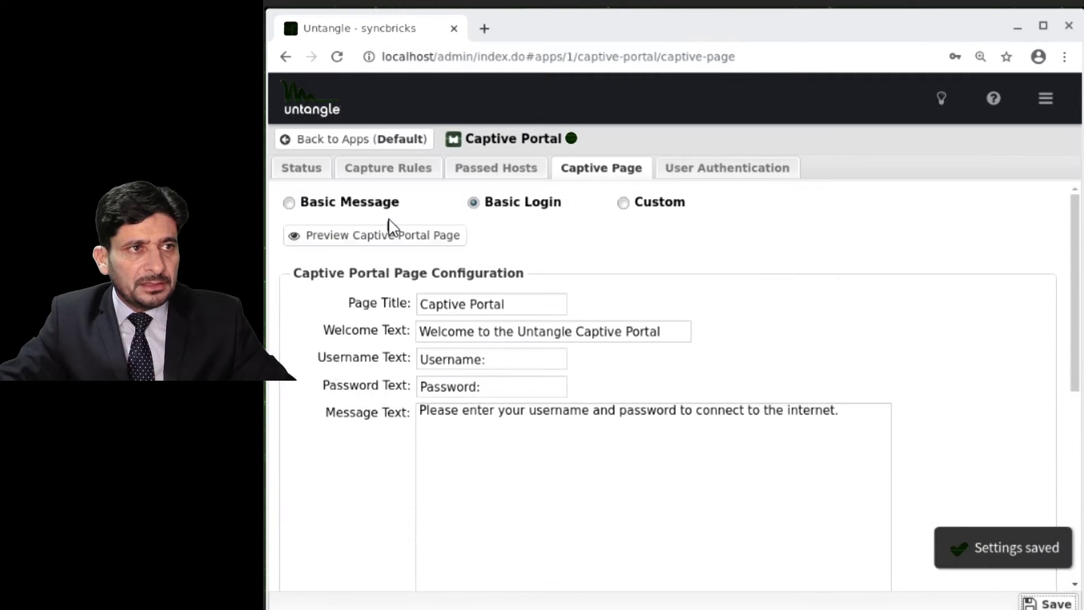
click(380, 235)
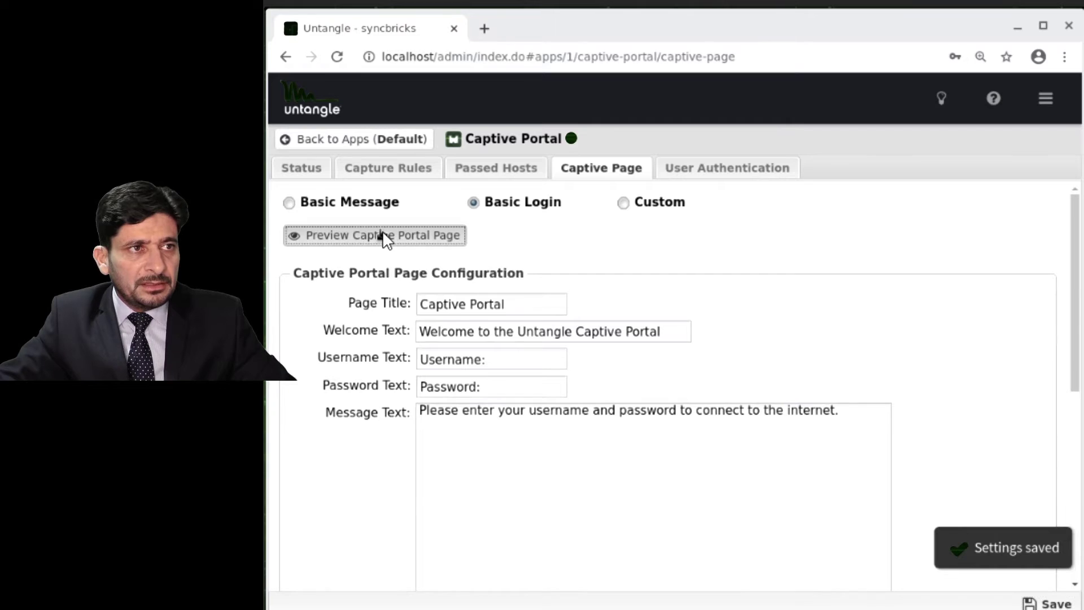
Log in on the preview with a test username and password, then return to the admin tab.
click(584, 384)
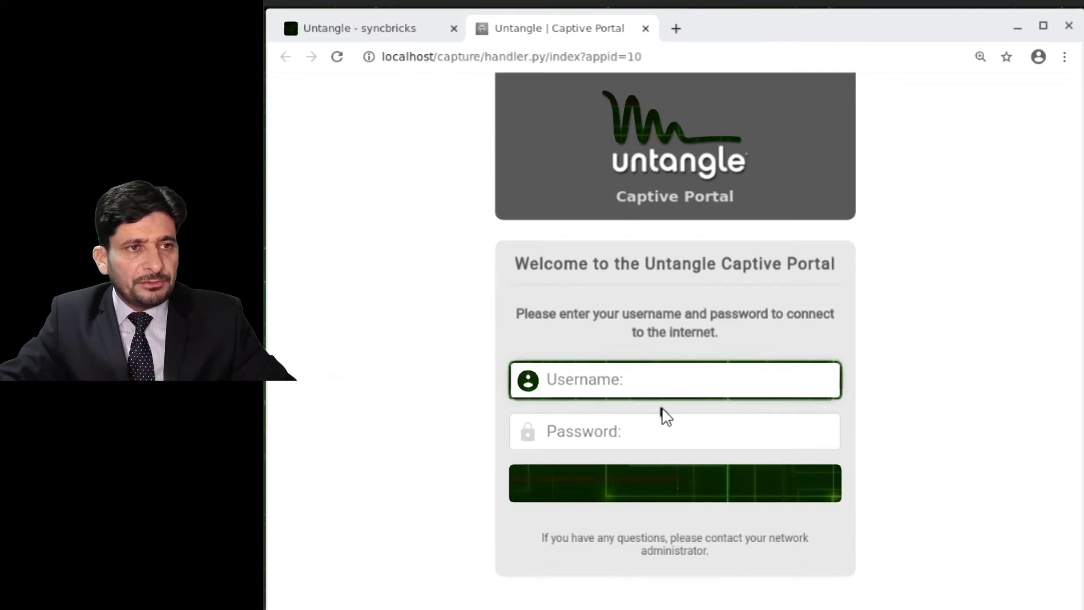
text(abc)
key(Tab)
text(•••••••••)
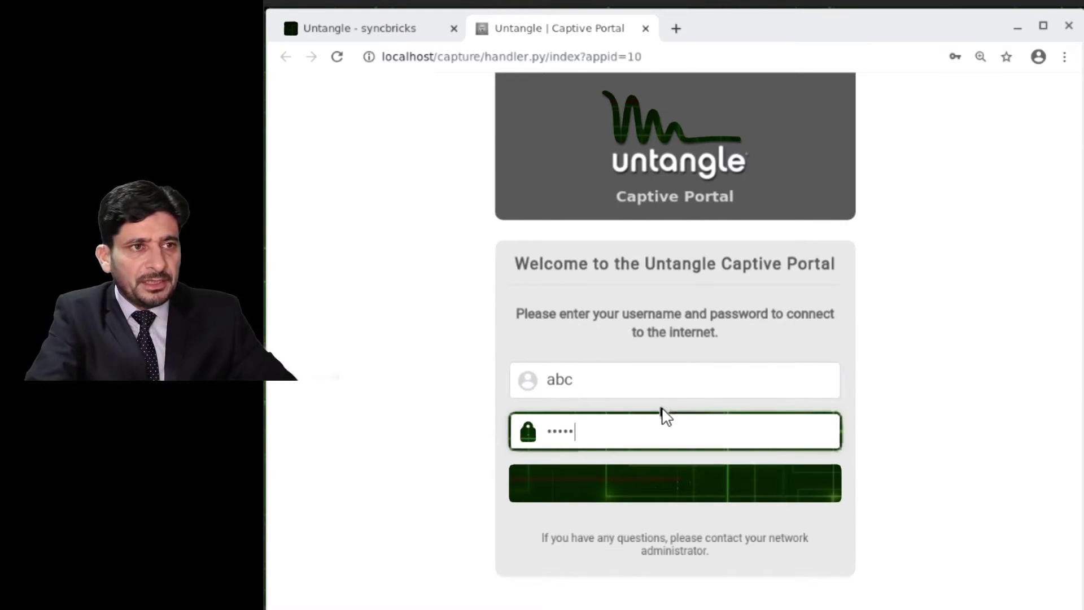
click(680, 484)
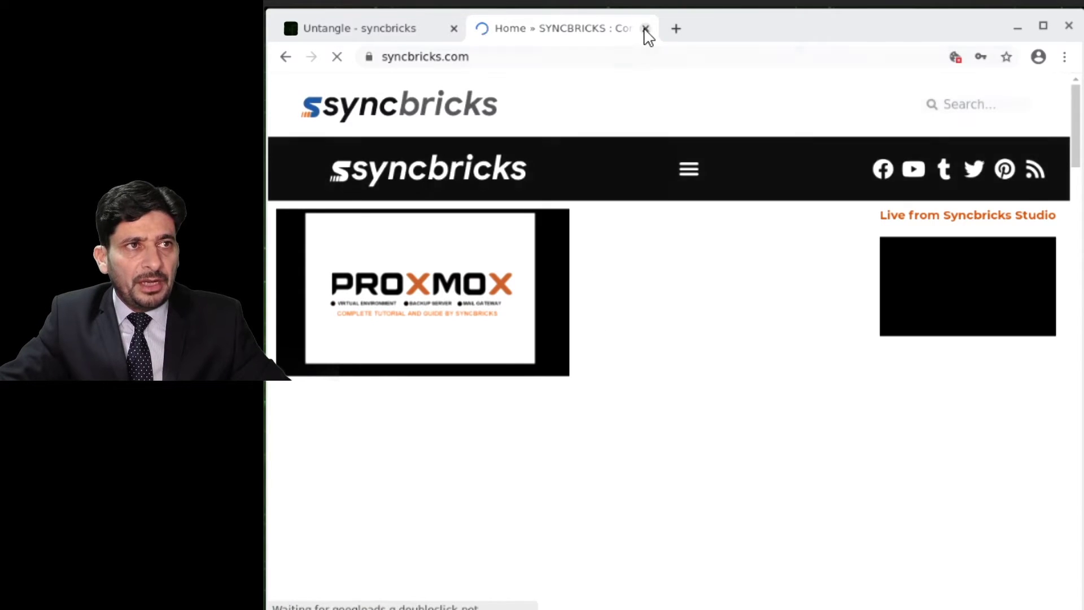
click(420, 35)
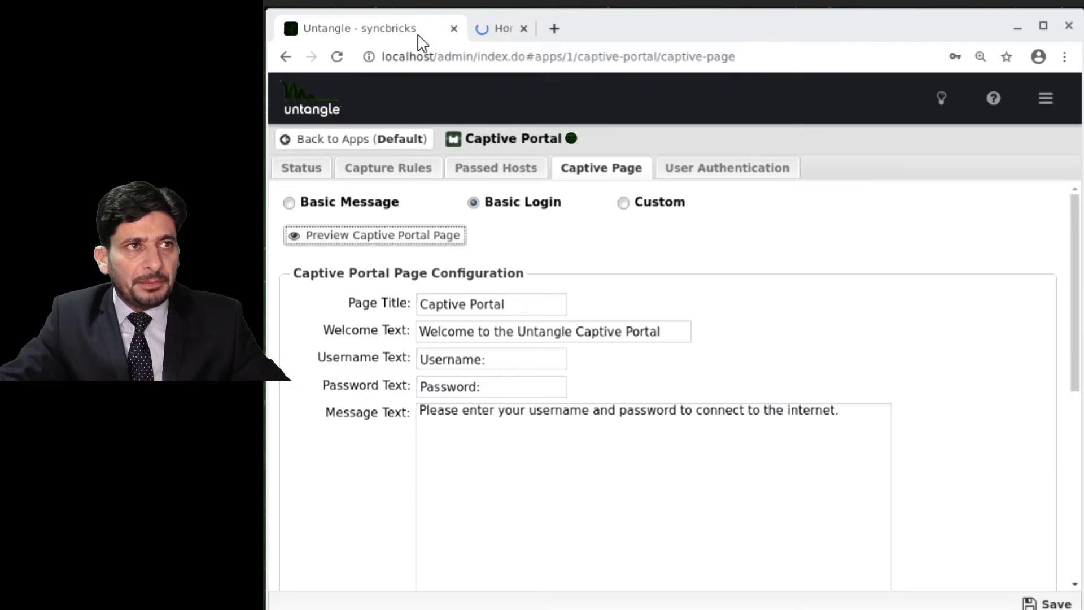
Select the Custom option for the captive page design.
click(409, 241)
click(628, 207)
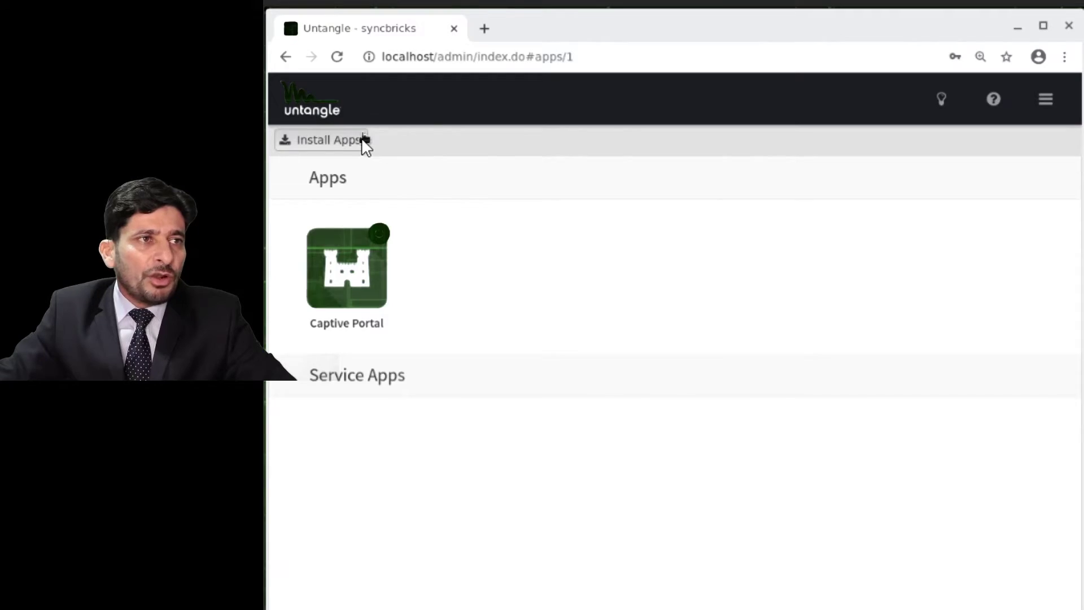
Install the OpenVPN app from the Install Apps catalogue.
click(361, 140)
click(422, 250)
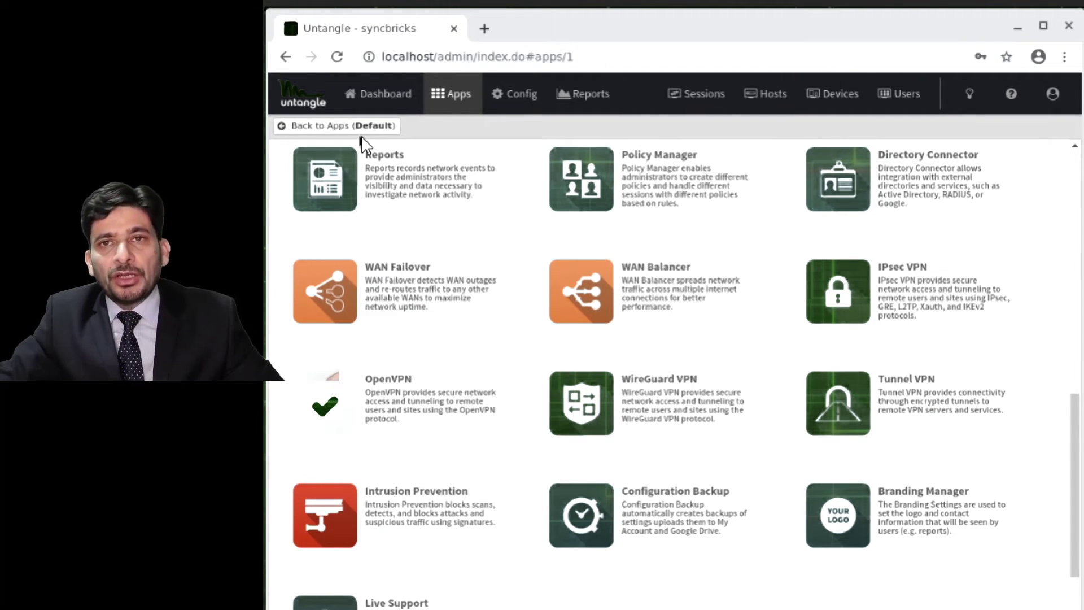
Enable the OpenVPN server on its Server tab and start adding a remote client.
click(387, 128)
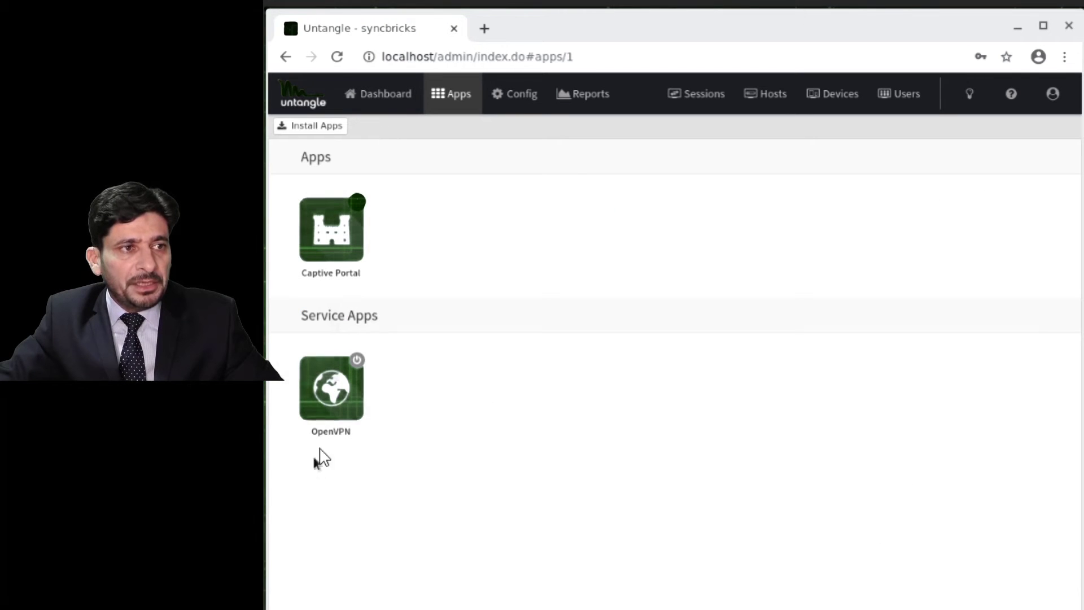
click(344, 402)
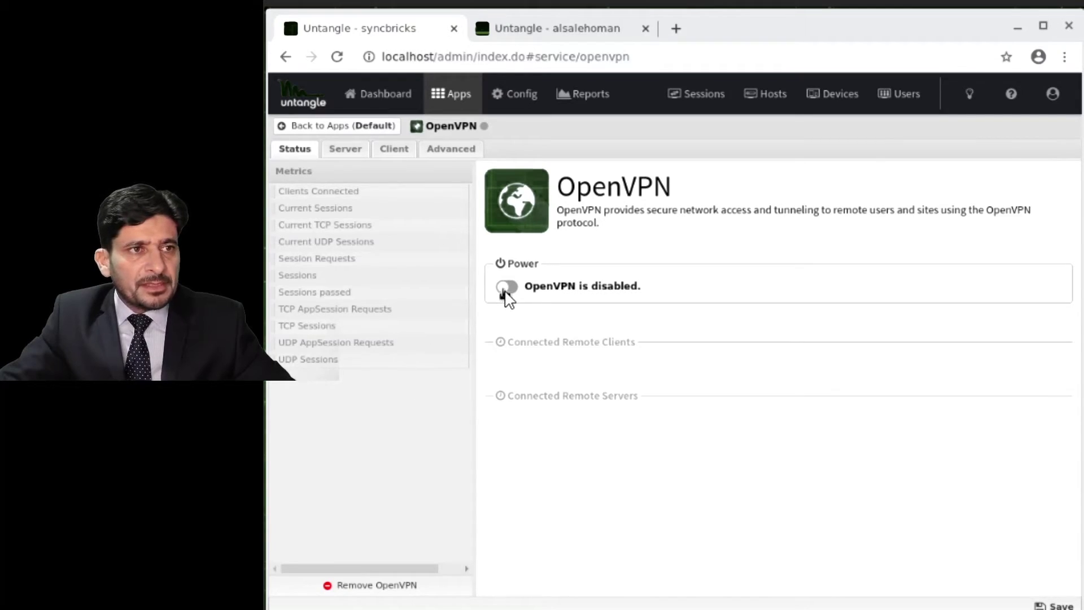
click(360, 151)
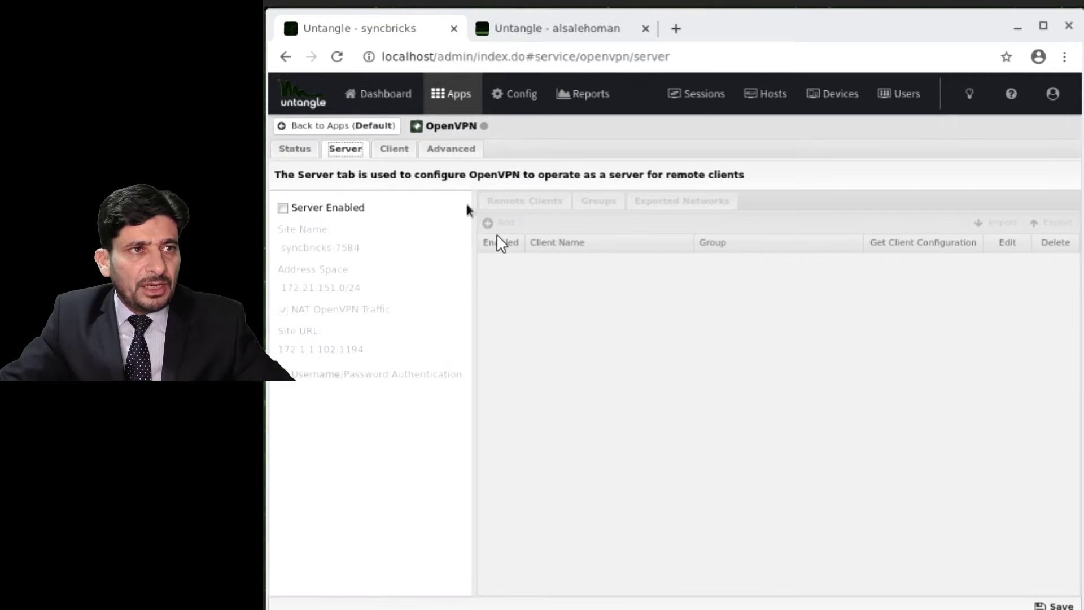
click(317, 210)
click(500, 223)
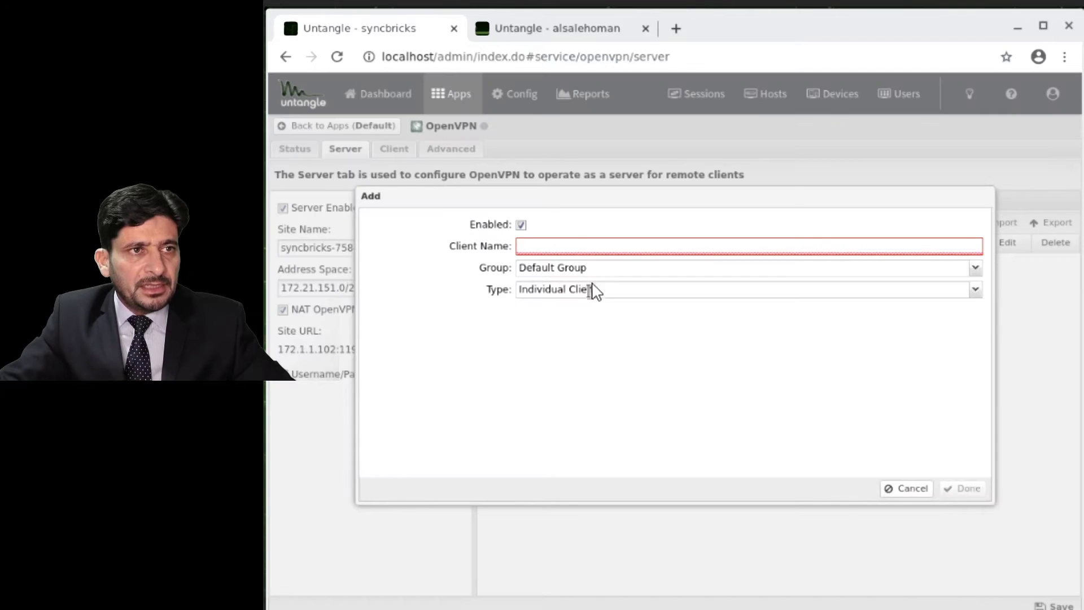
Create remote client 'Sharjah' as a Network type with remote network 172.3.0.0/16.
click(579, 245)
text(Sharjah)
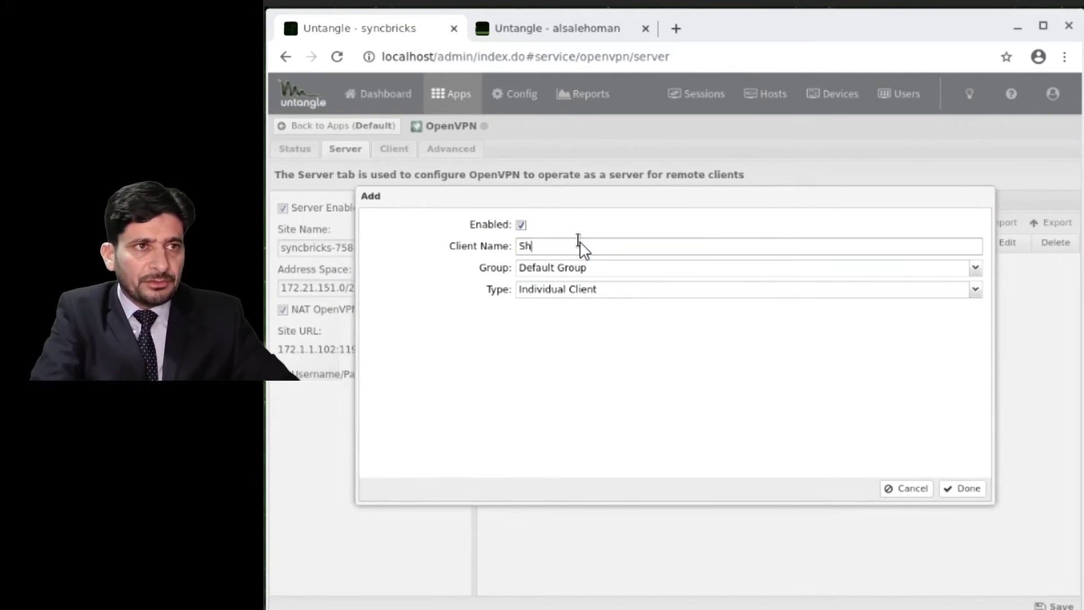
click(570, 292)
click(580, 317)
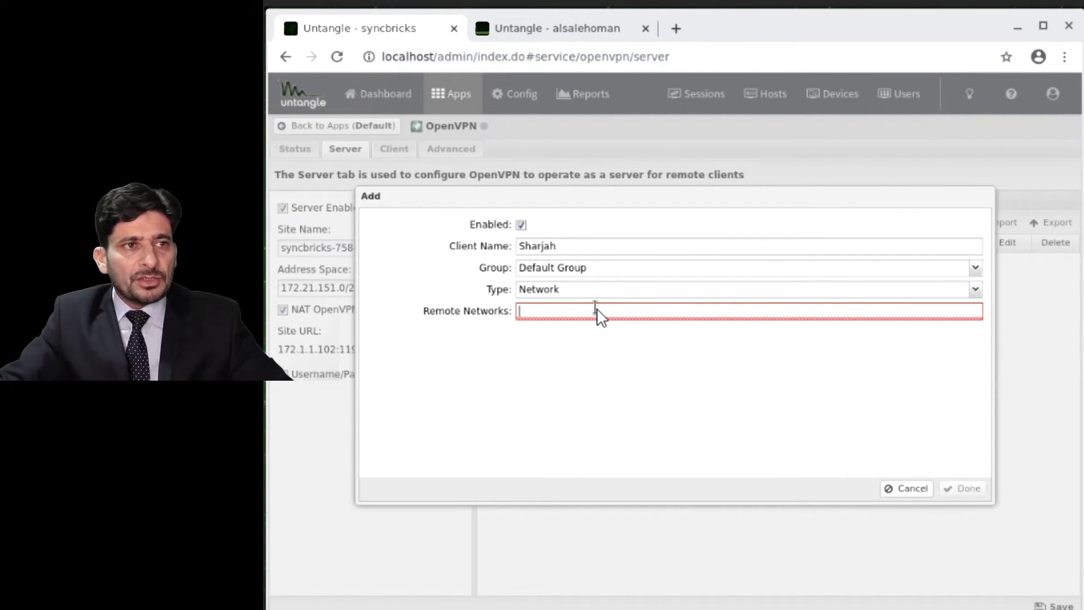
text(172)
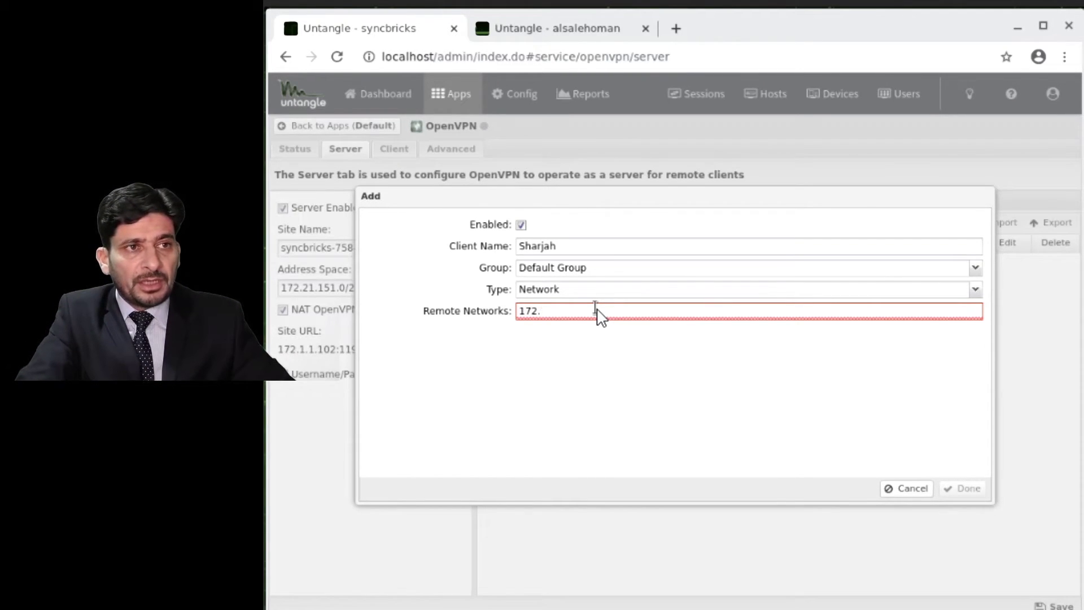
text(.3.00)
key(BackSpace)
text(.0/)
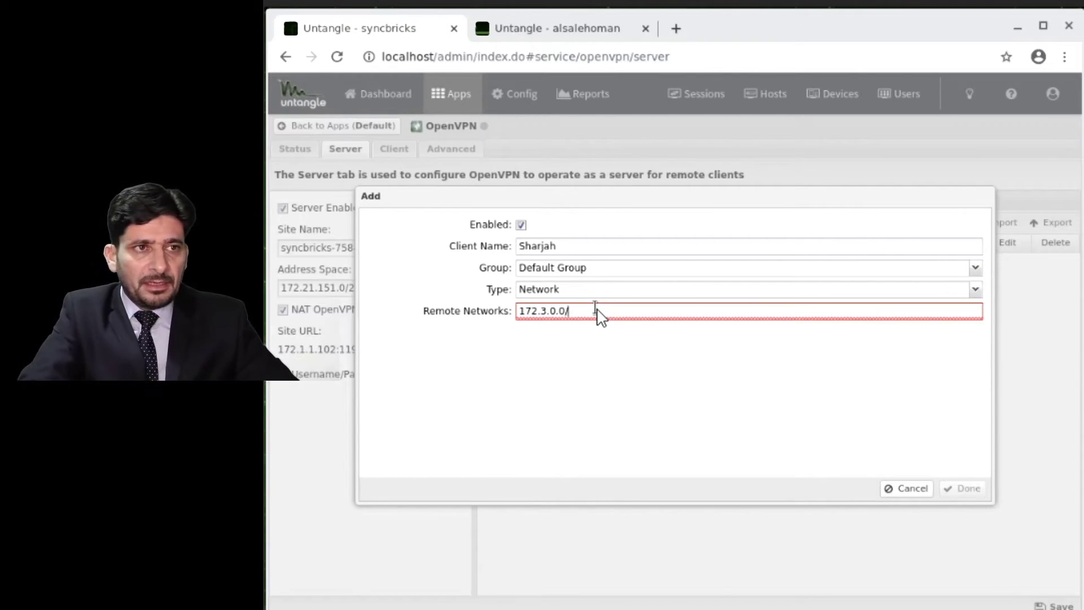
text(16)
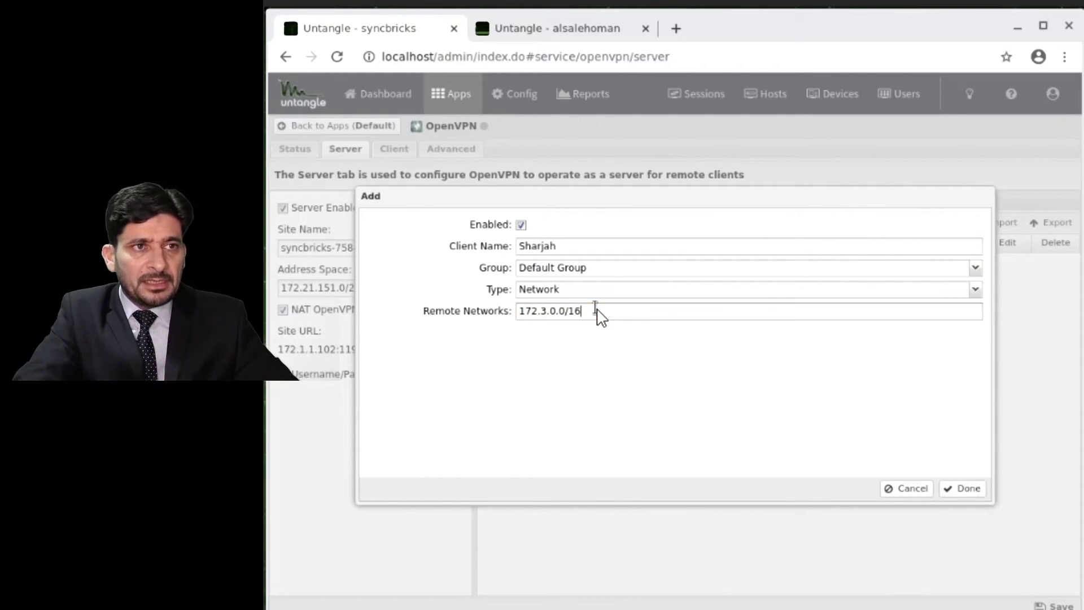
click(961, 488)
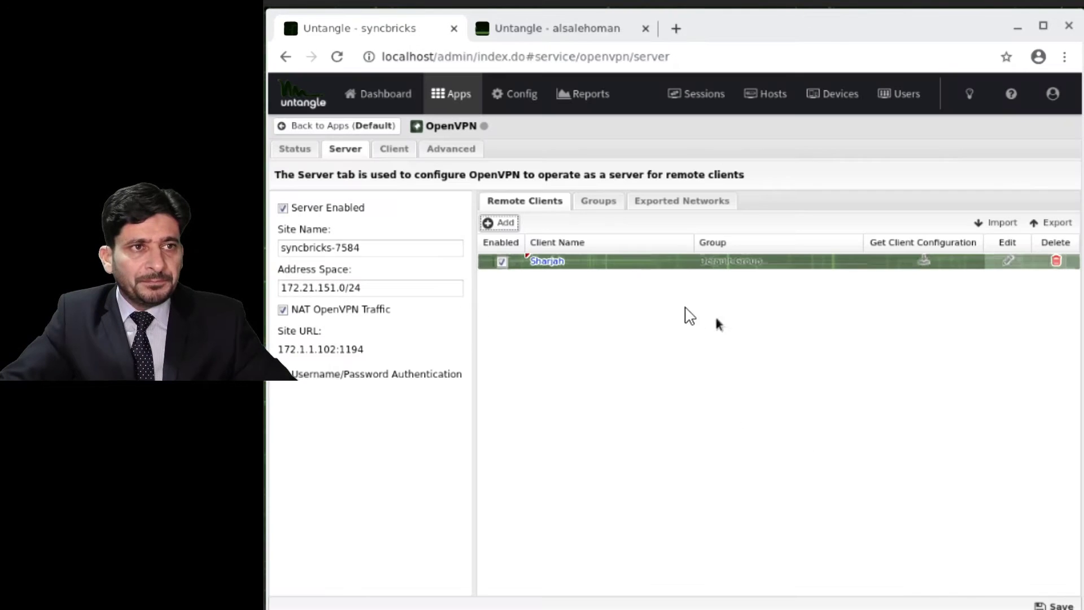
Add AbuDhabi as a Network remote client covering 172.4.0.0/16 and save the settings.
click(510, 225)
click(578, 248)
text(D)
key(BackSpace)
text(AbuDhabi)
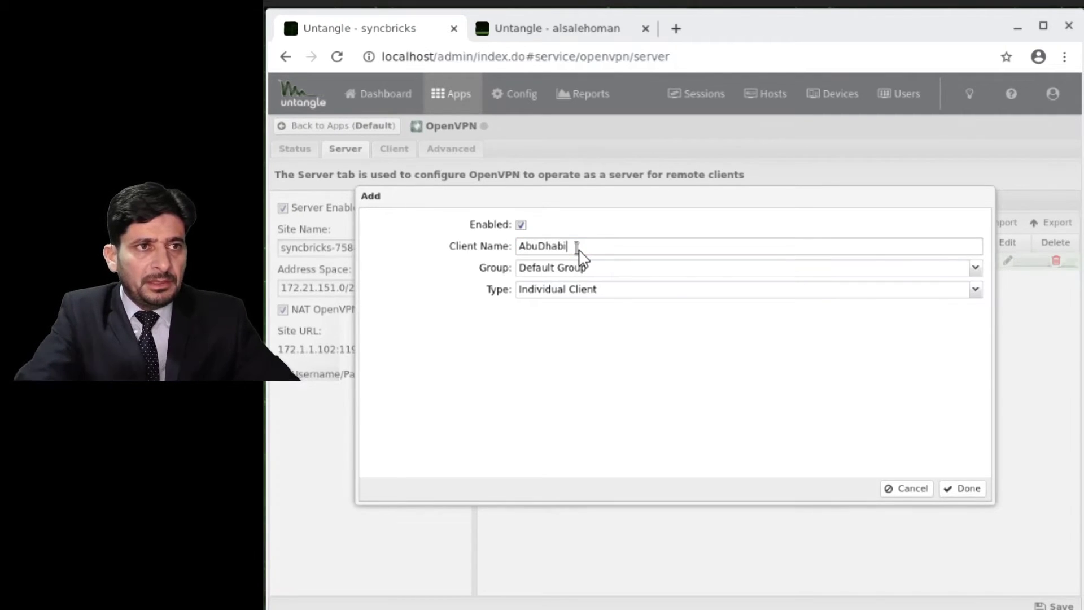
click(675, 289)
click(600, 326)
click(639, 314)
text(172.)
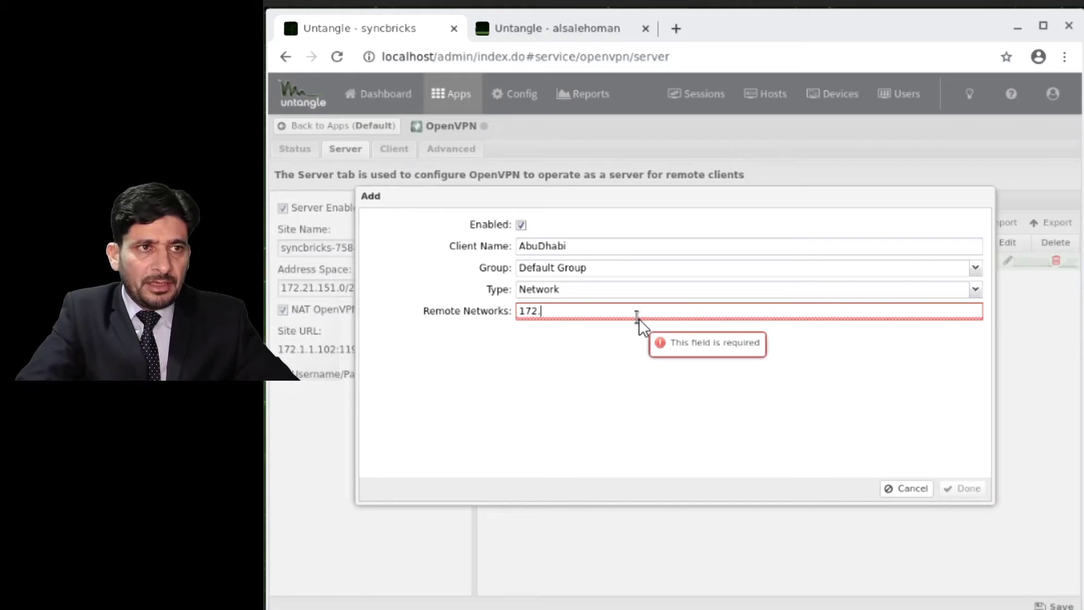
text(4.0.0/16)
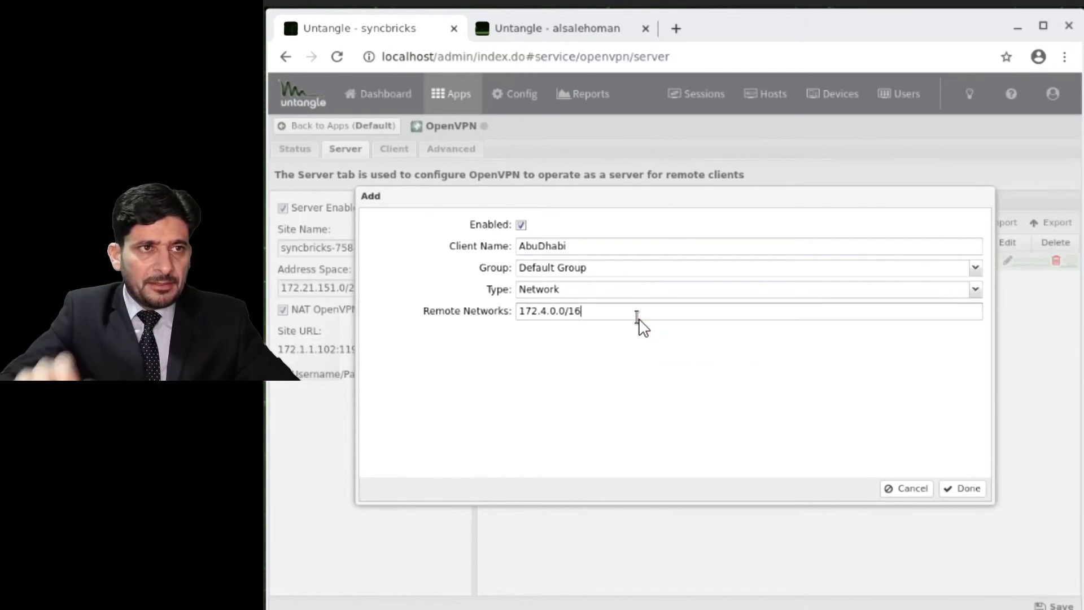
click(960, 488)
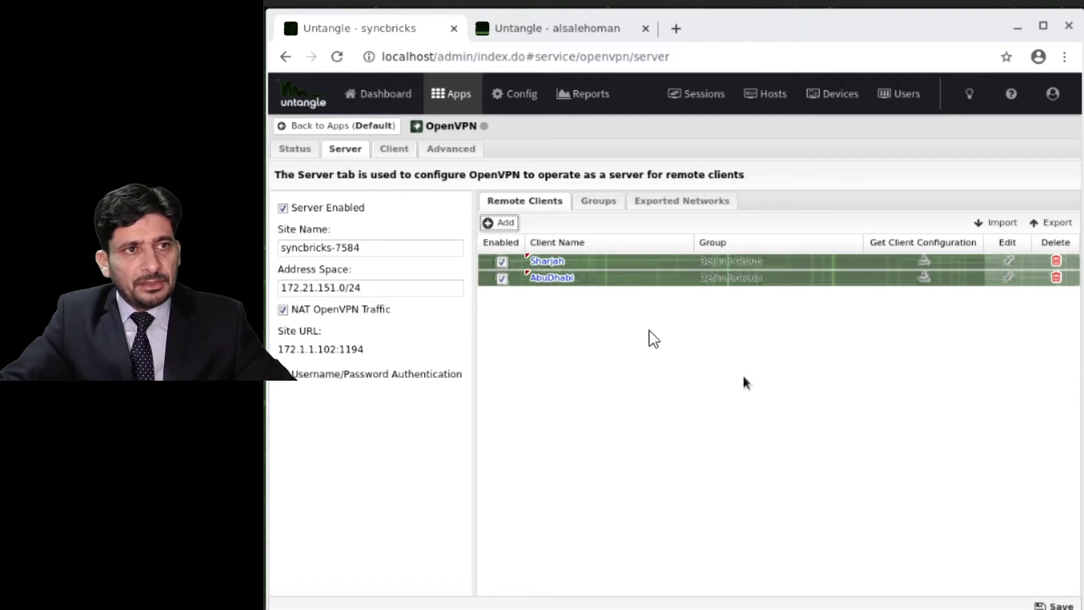
click(1053, 605)
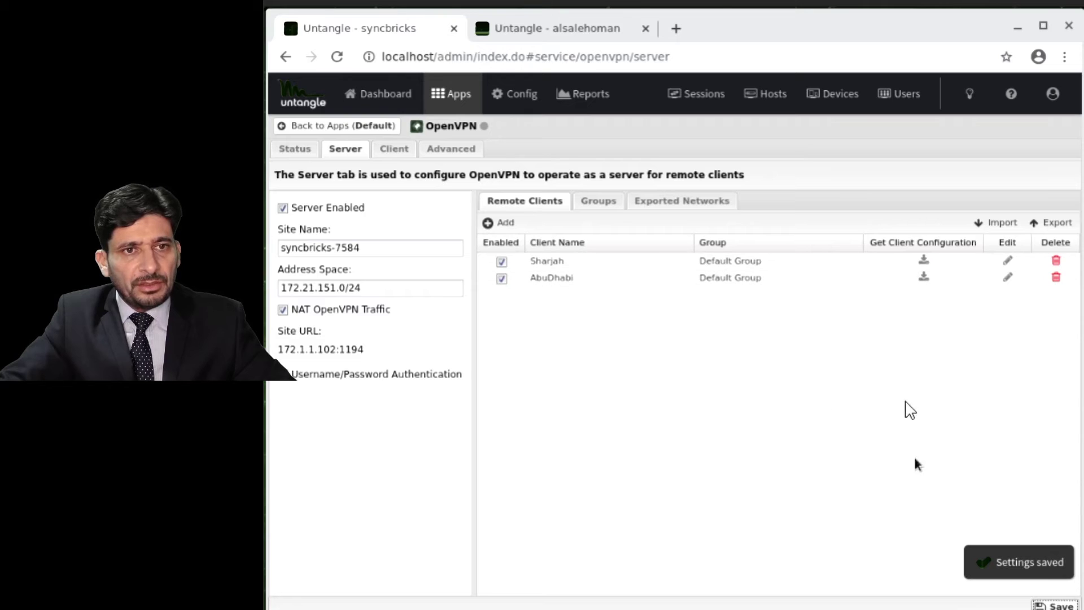
Add the individual client 'Amjid-Mobile' and save the OpenVPN server settings.
click(503, 223)
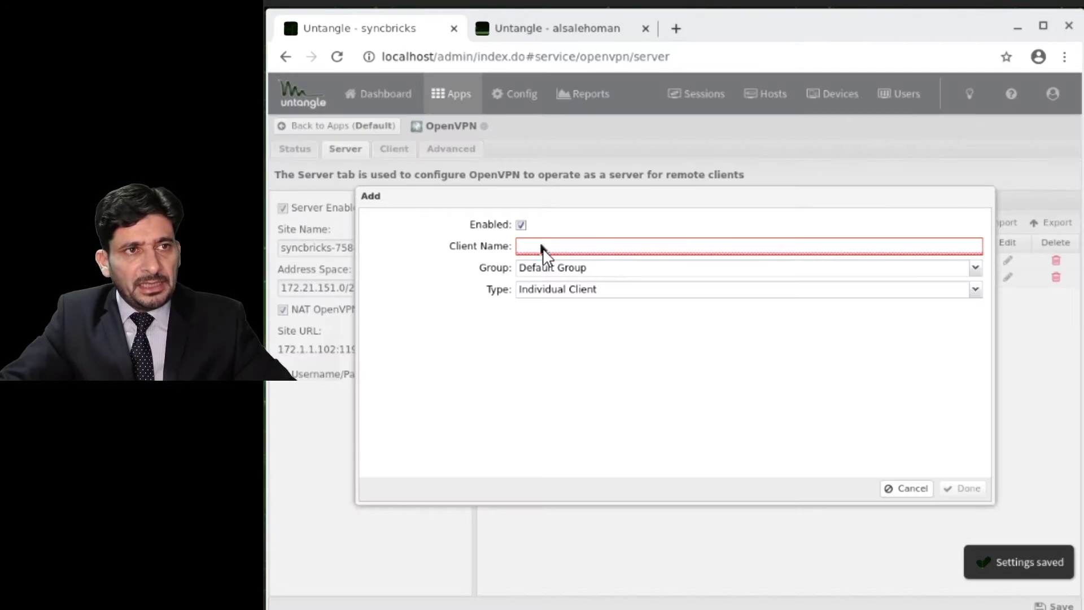
text(Amjid-Mob)
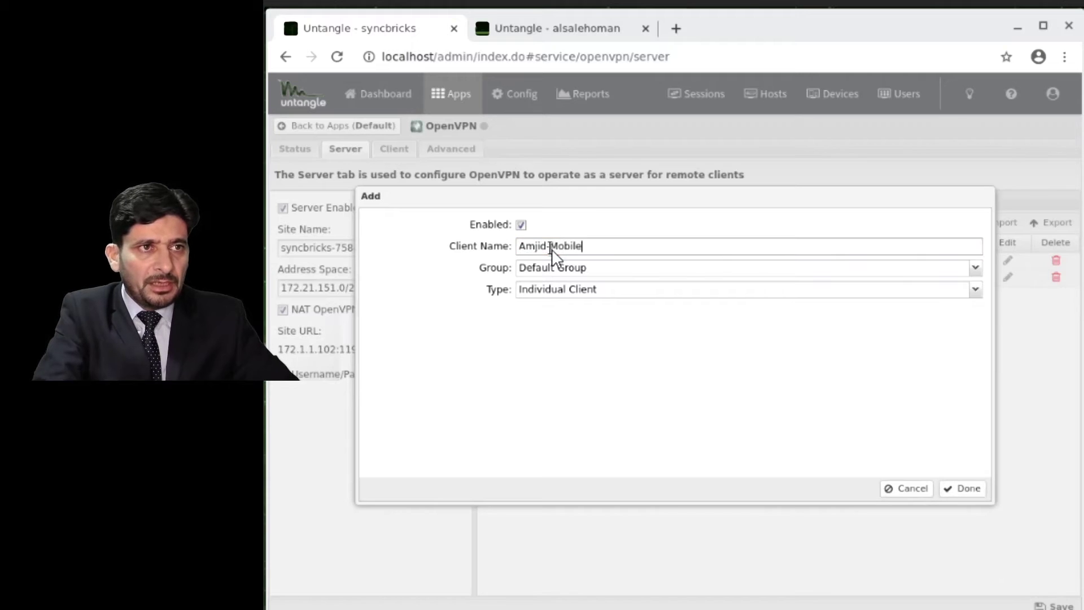
text(ile)
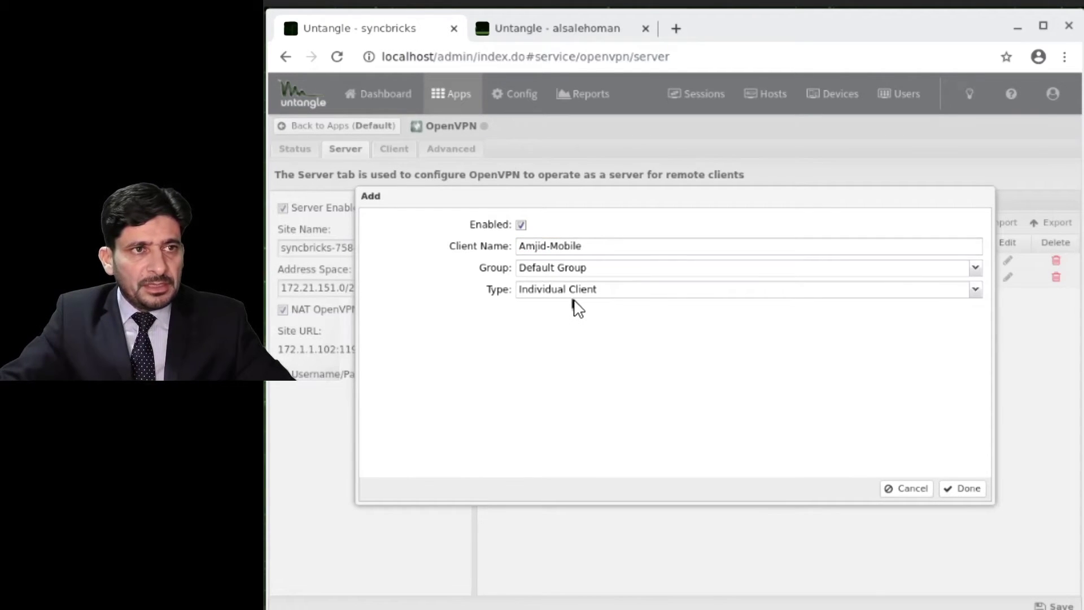
click(954, 493)
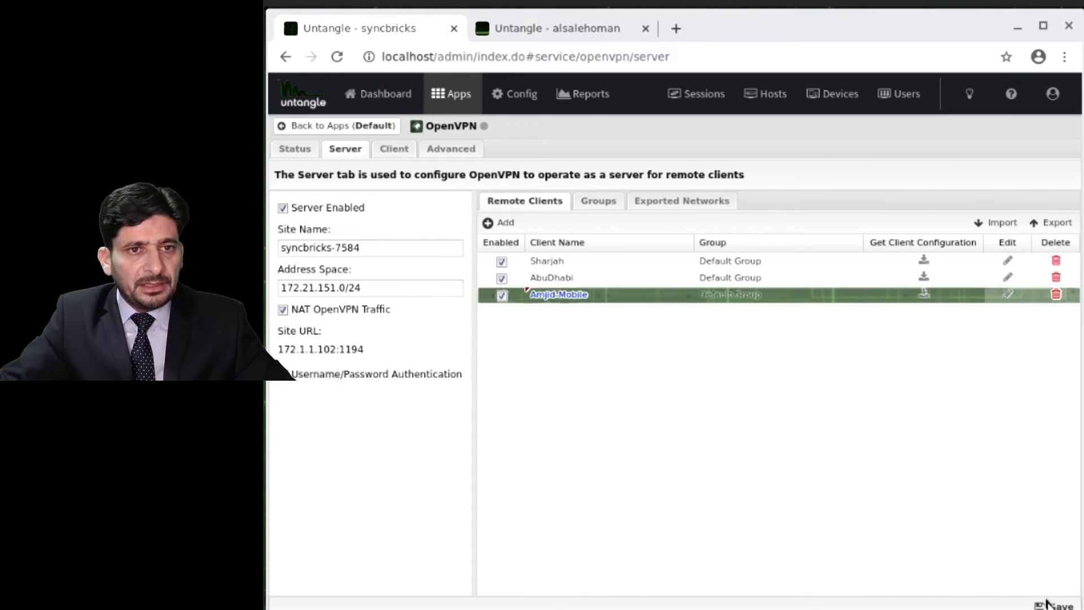
click(1051, 604)
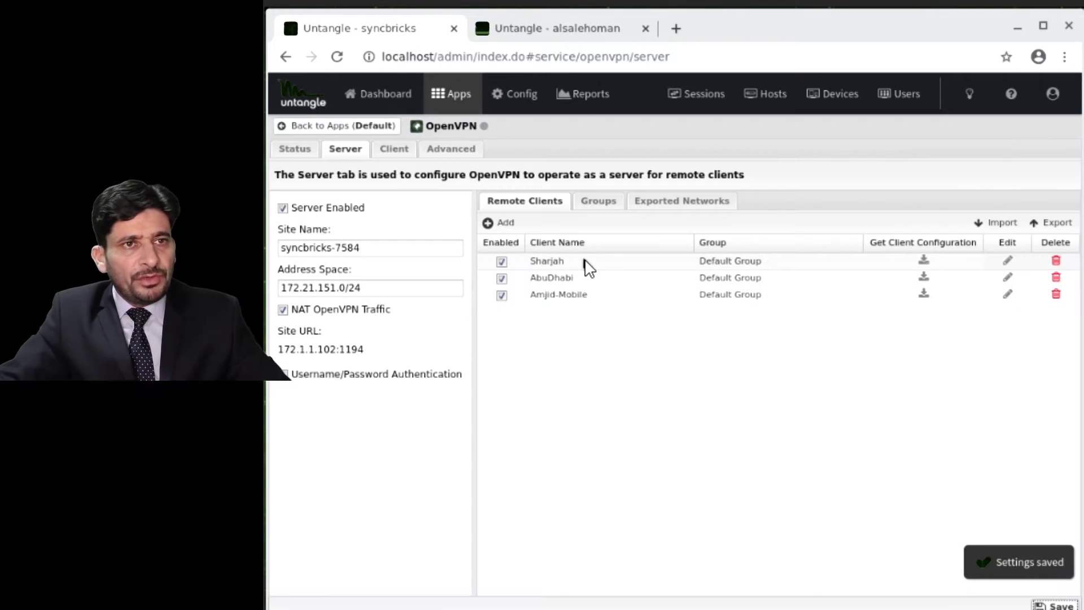
Switch the OpenVPN service power on from the Status tab.
click(286, 155)
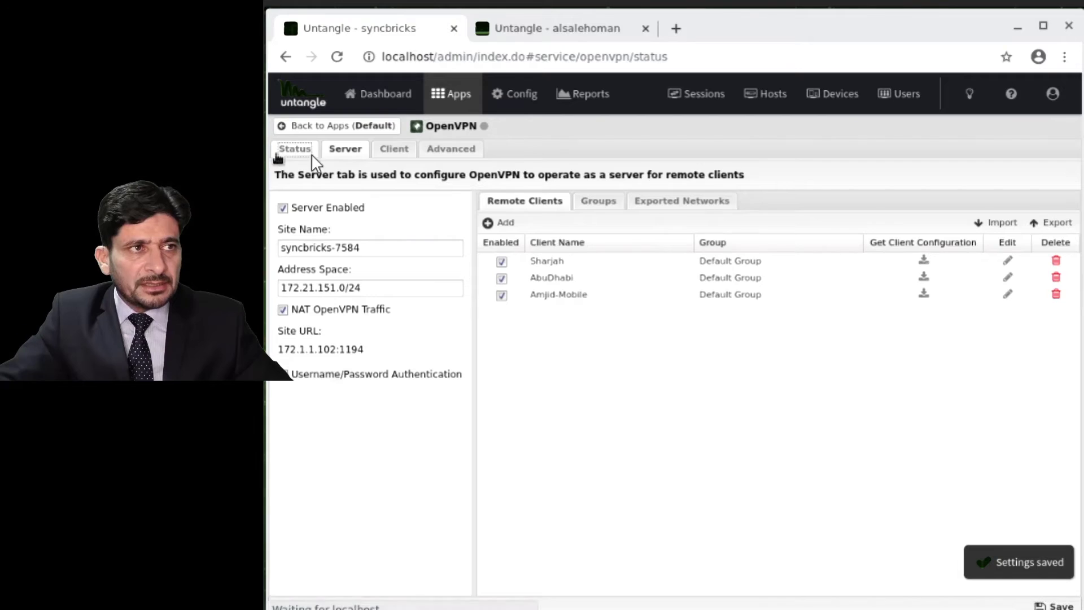
click(344, 152)
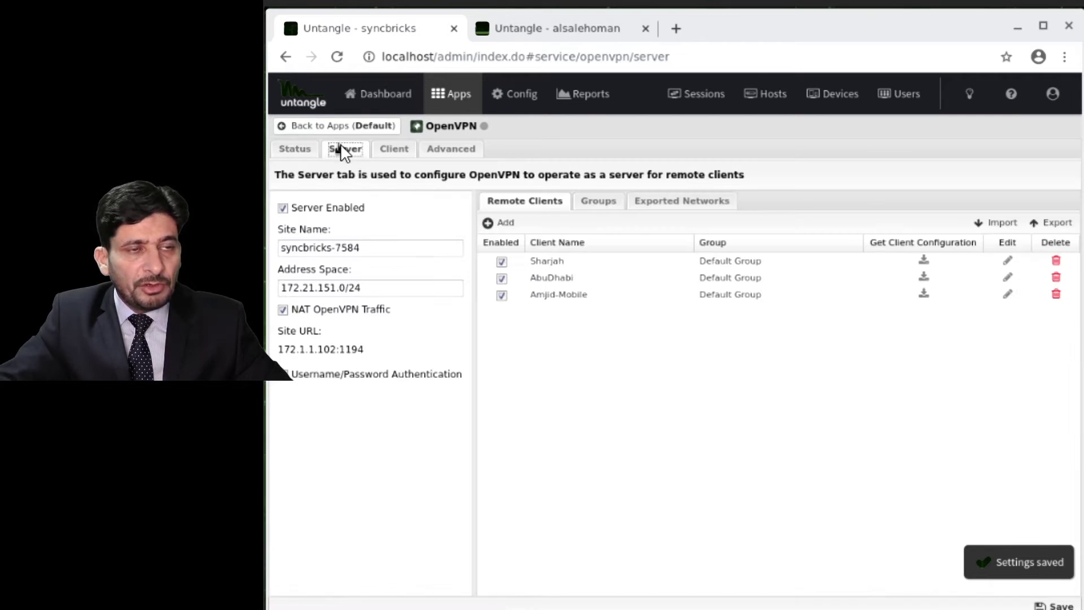
click(293, 151)
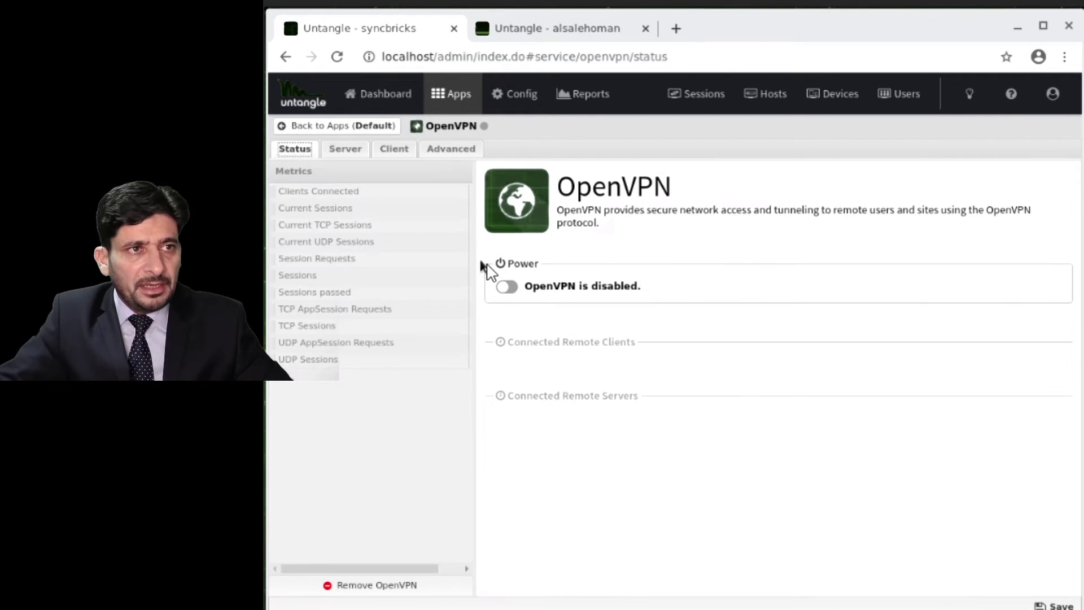
click(508, 288)
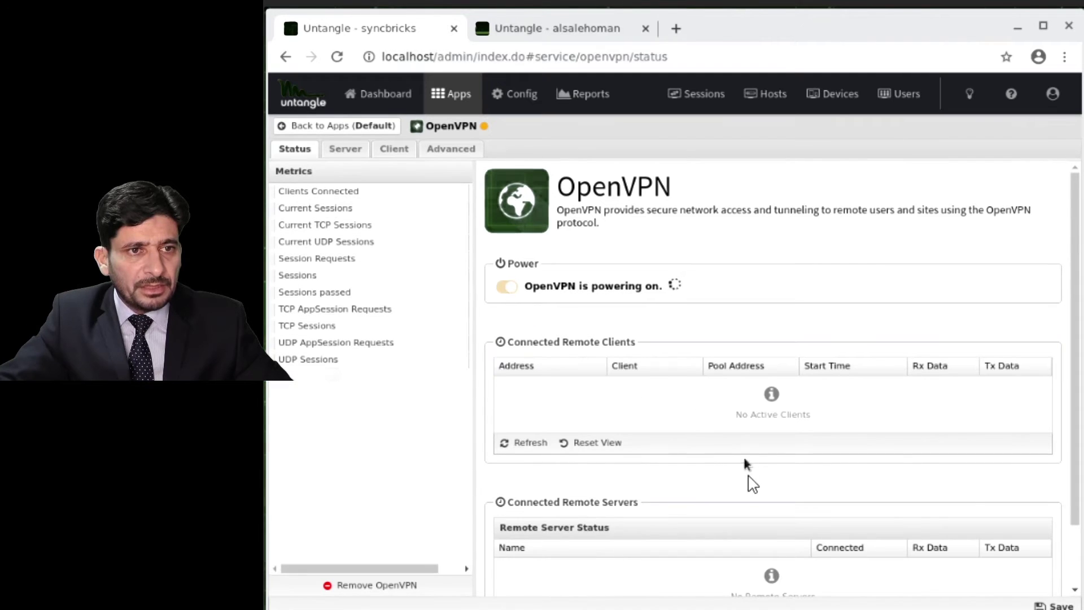
scroll(736, 483, down, 2)
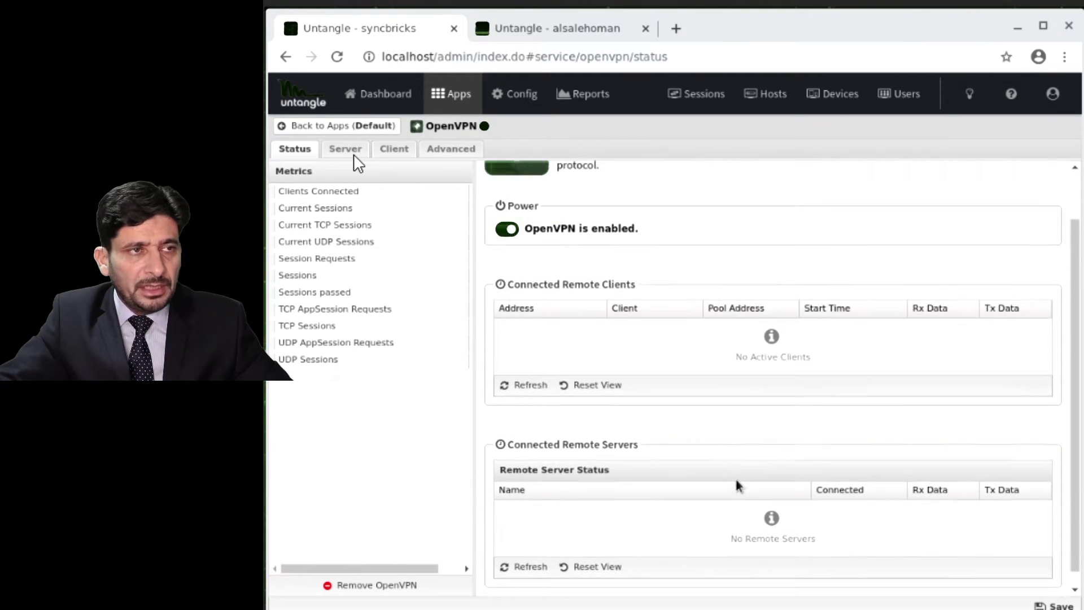
Bring up the Sharjah client's configuration download options from the Server tab.
click(352, 151)
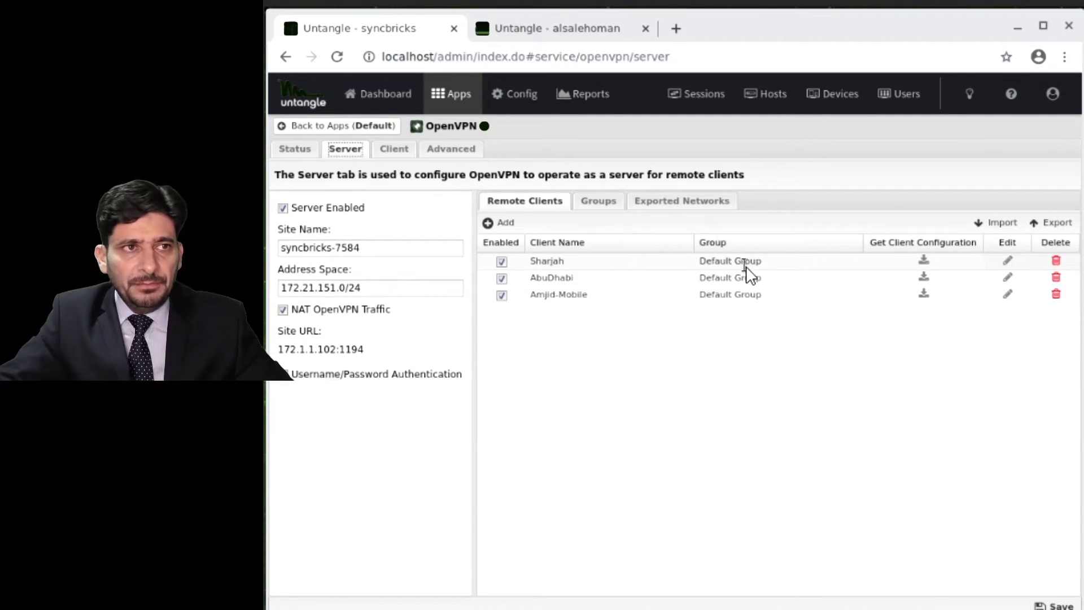
click(923, 262)
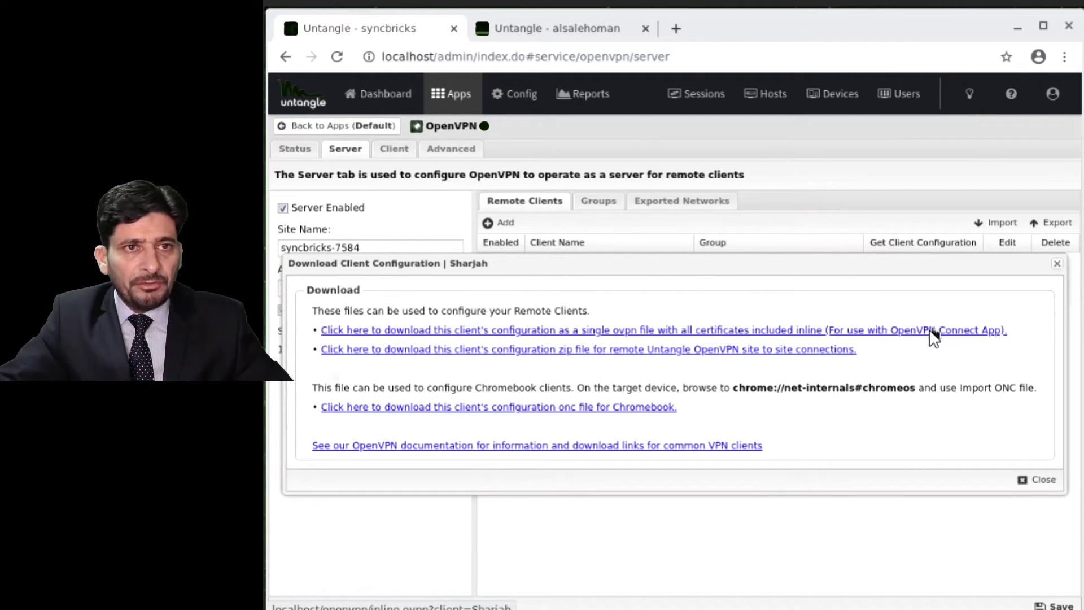
click(676, 29)
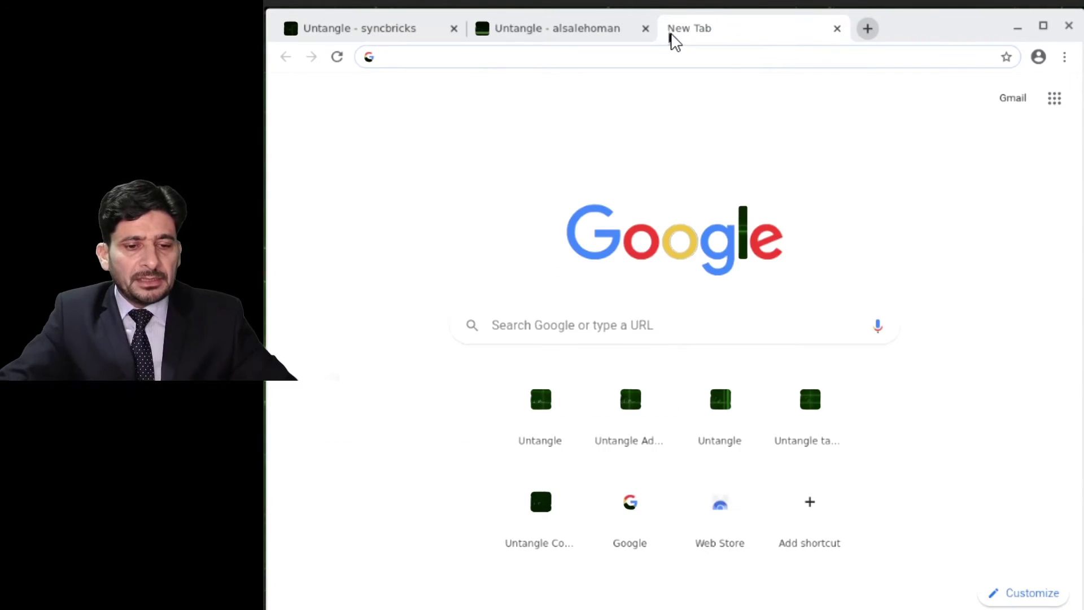
Search 'openvpn connect for windows' and open the openvpn.net OpenVPN Connect for Windows page.
text(c)
key(BackSpace)
text(openvpn )
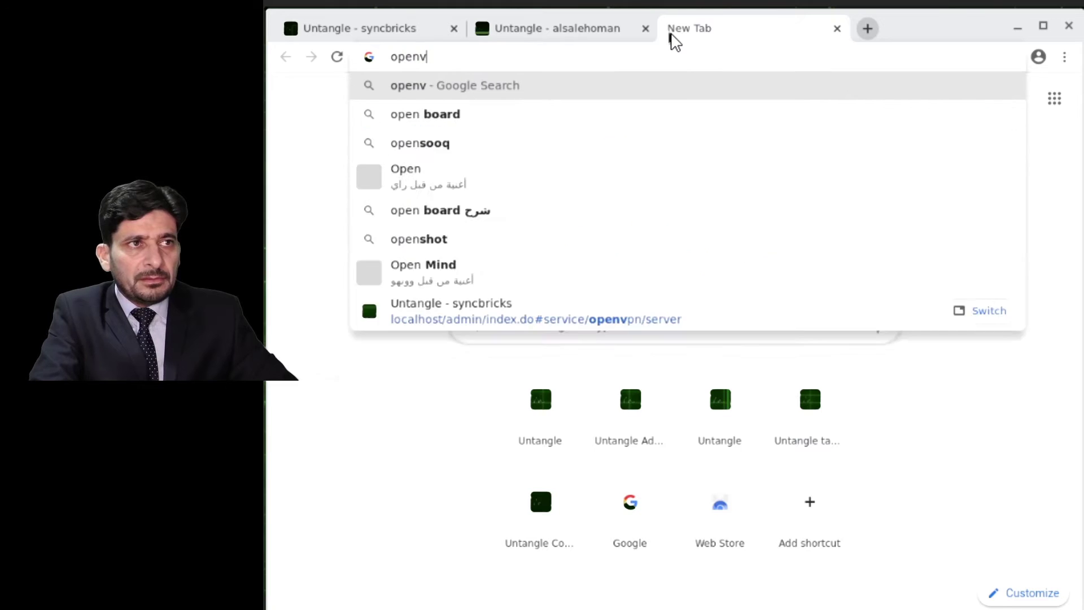
text(connect)
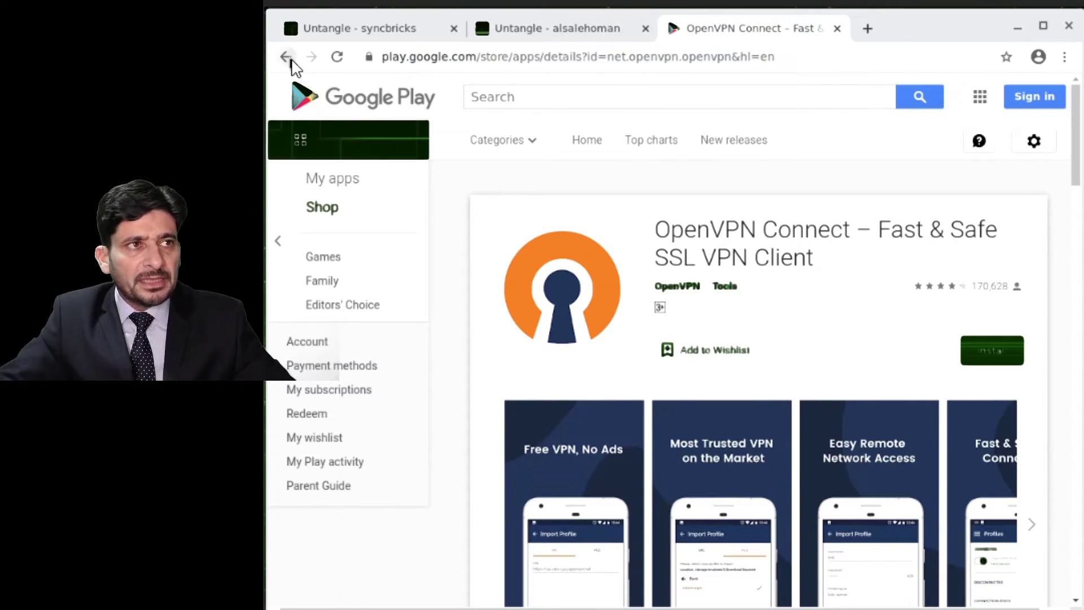
click(286, 57)
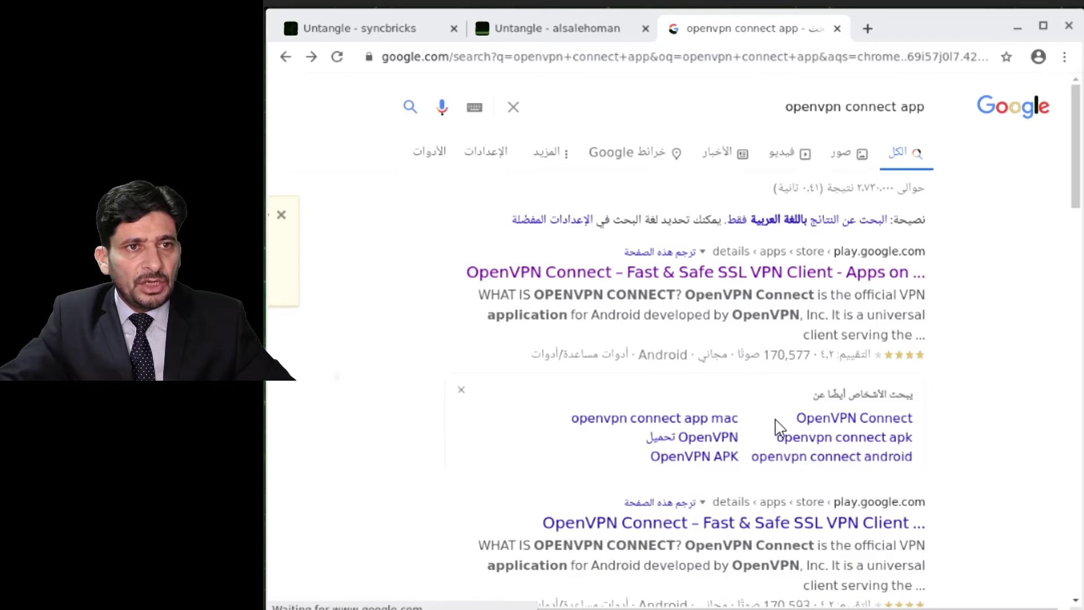
click(922, 109)
text(for windows)
key(Return)
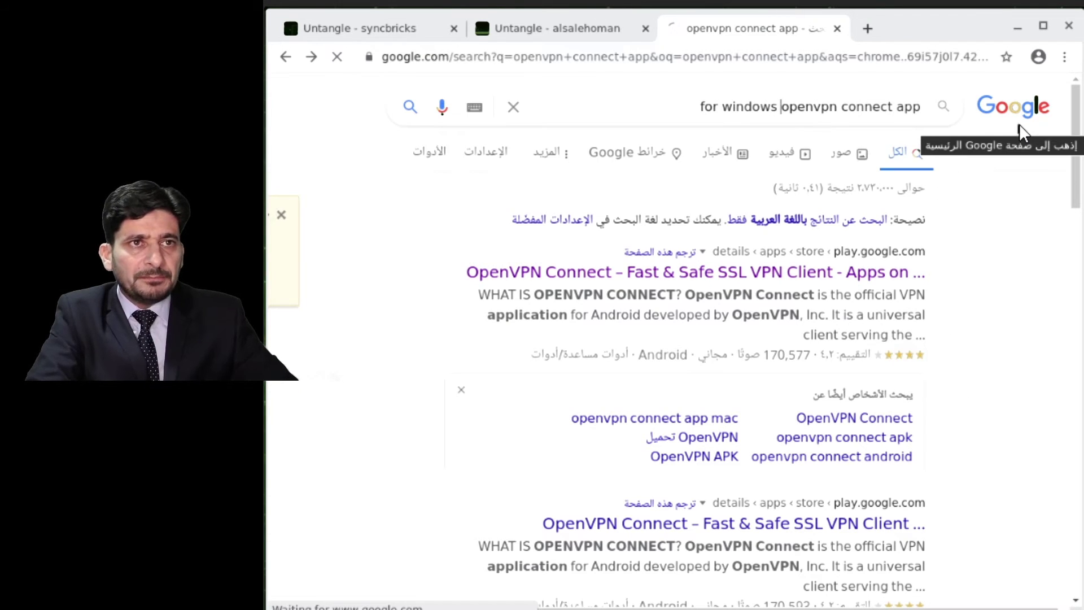
click(727, 242)
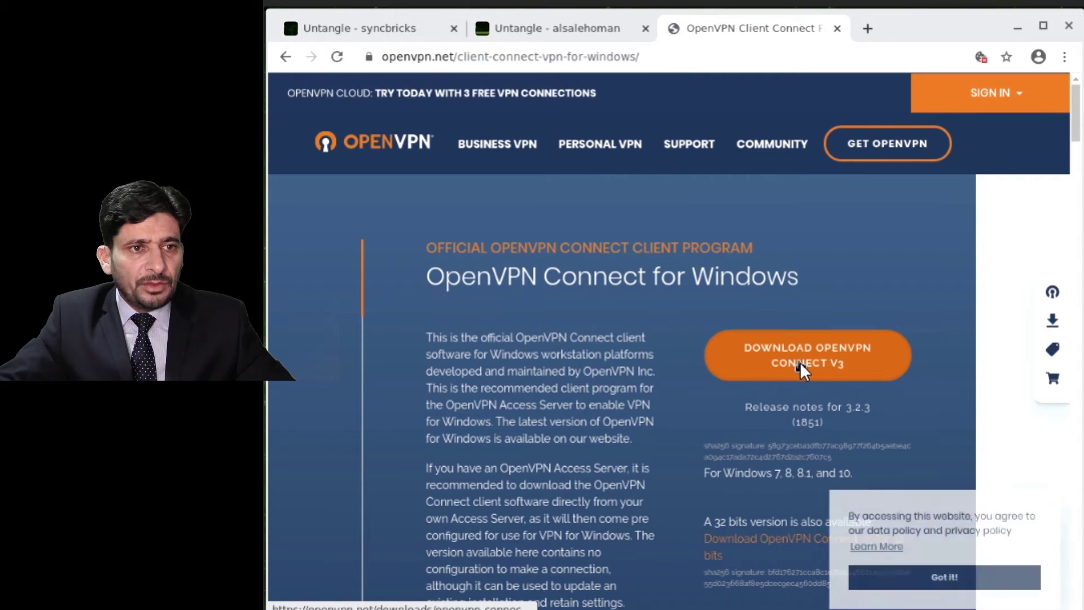
key(super+s)
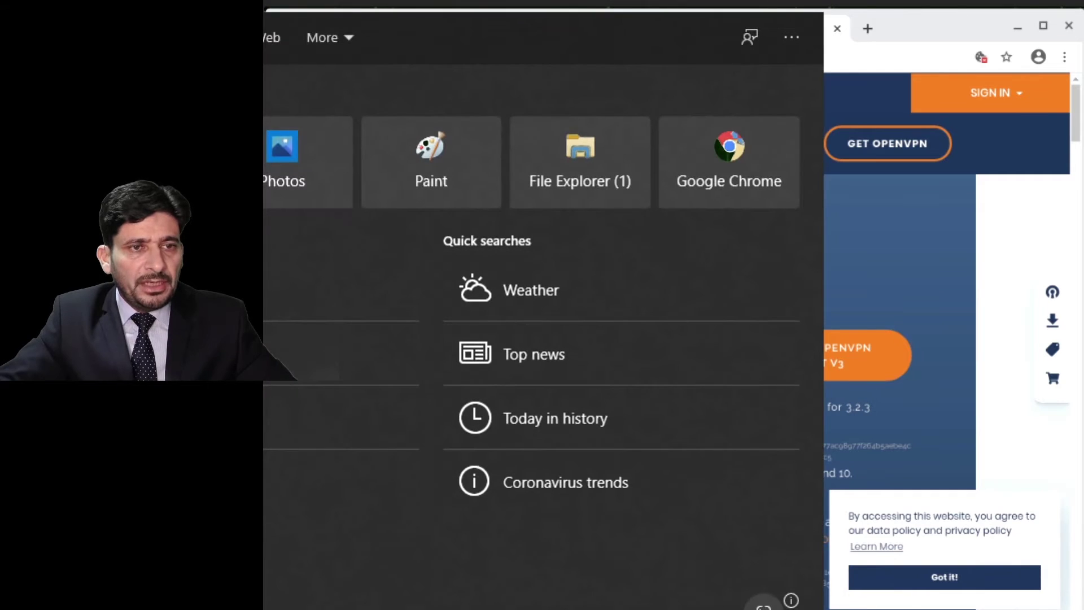
Launch OpenVPN Connect to view the connected profile with its live traffic statistics.
text(openvpn)
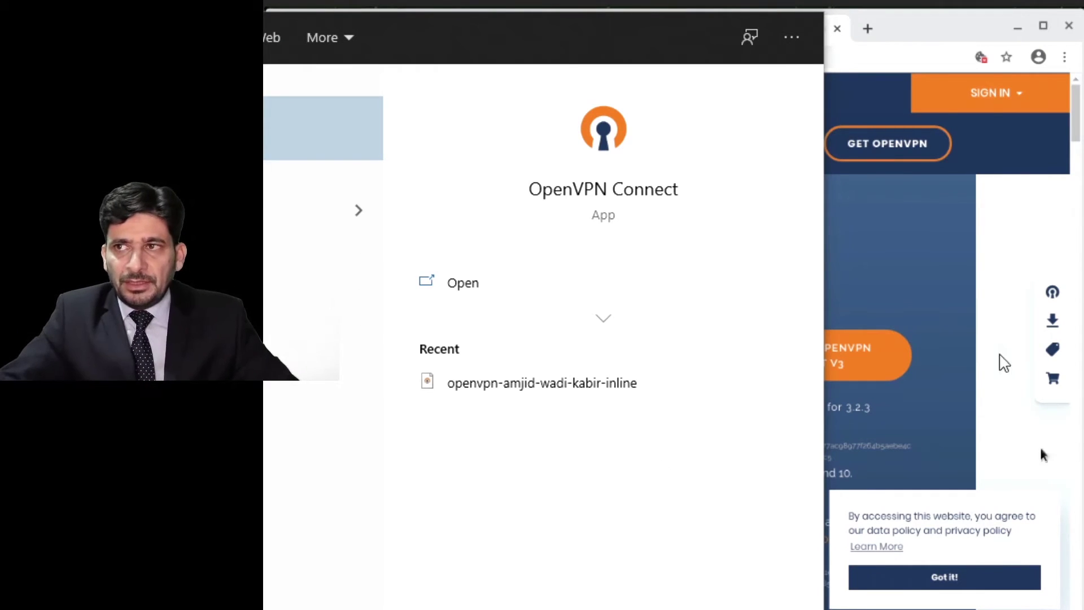
click(752, 280)
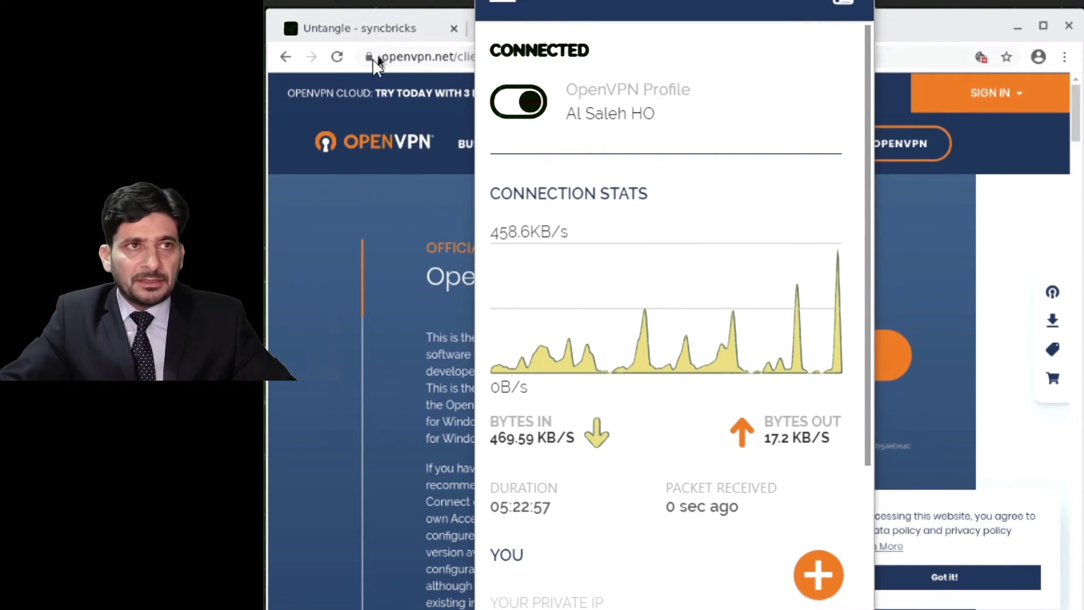
Return to the syncbricks Untangle tab and download Sharjah's site-to-site configuration zip.
click(396, 32)
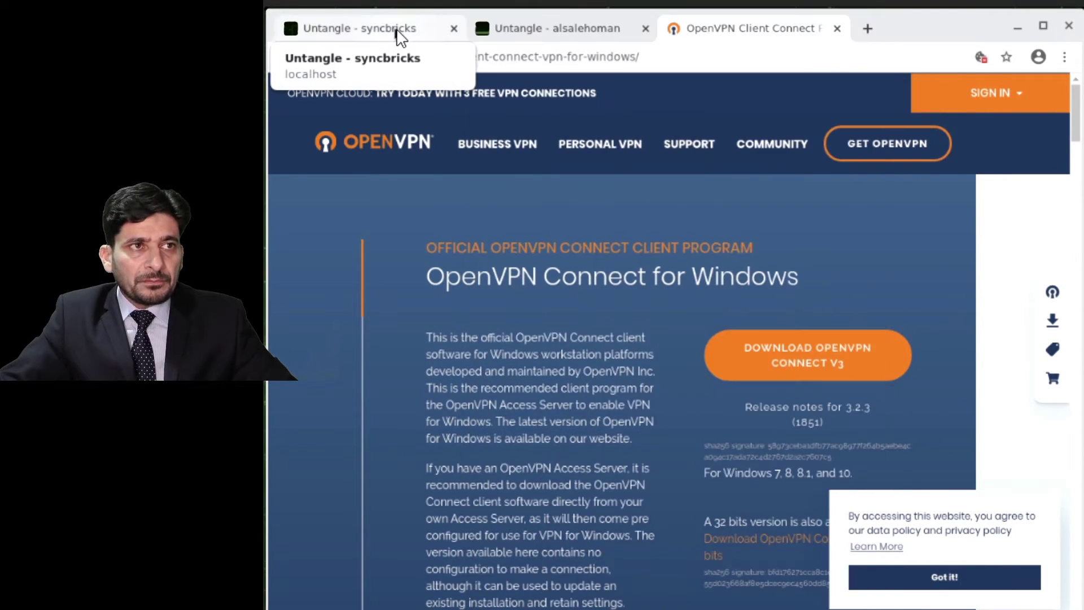
click(404, 31)
click(525, 34)
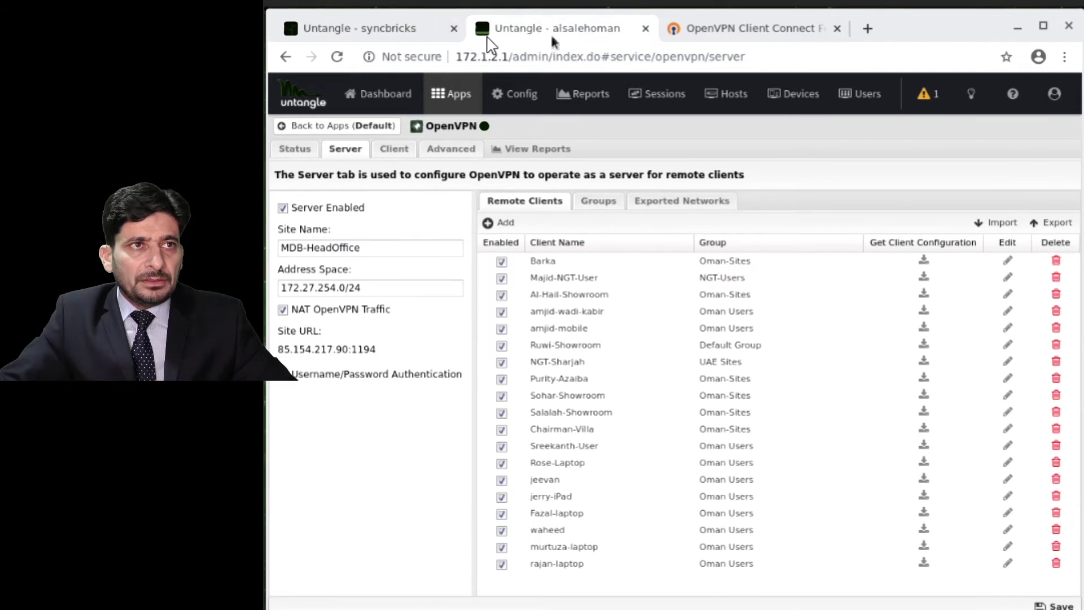
click(441, 35)
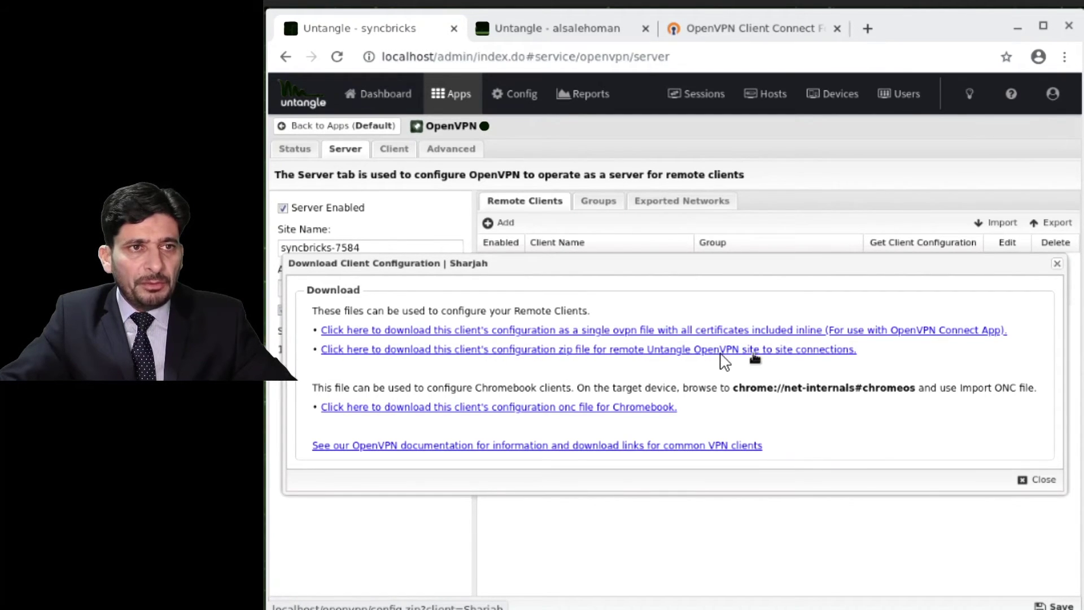
click(782, 352)
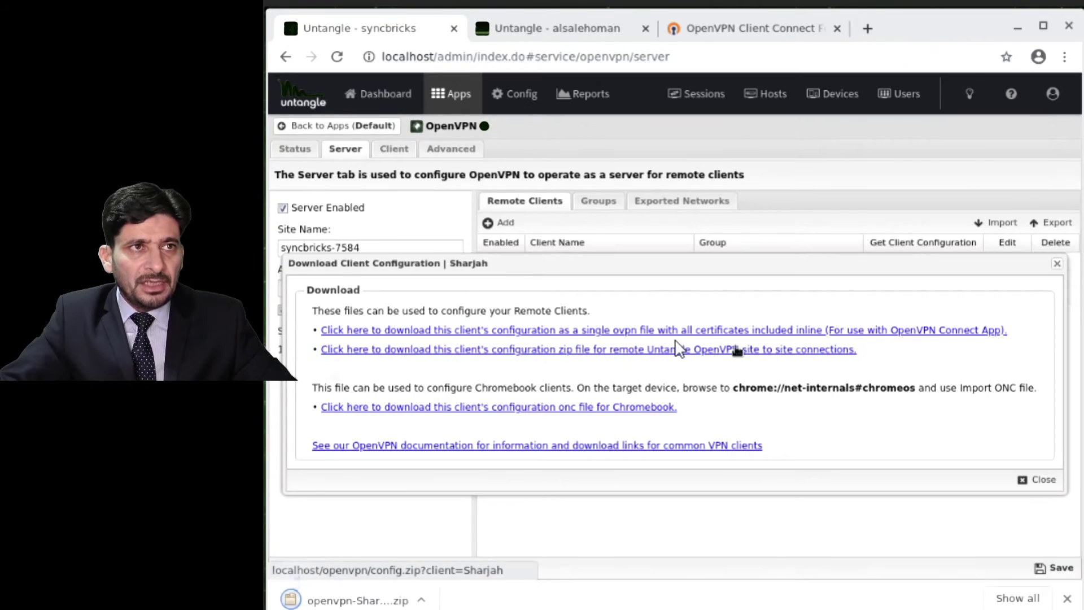
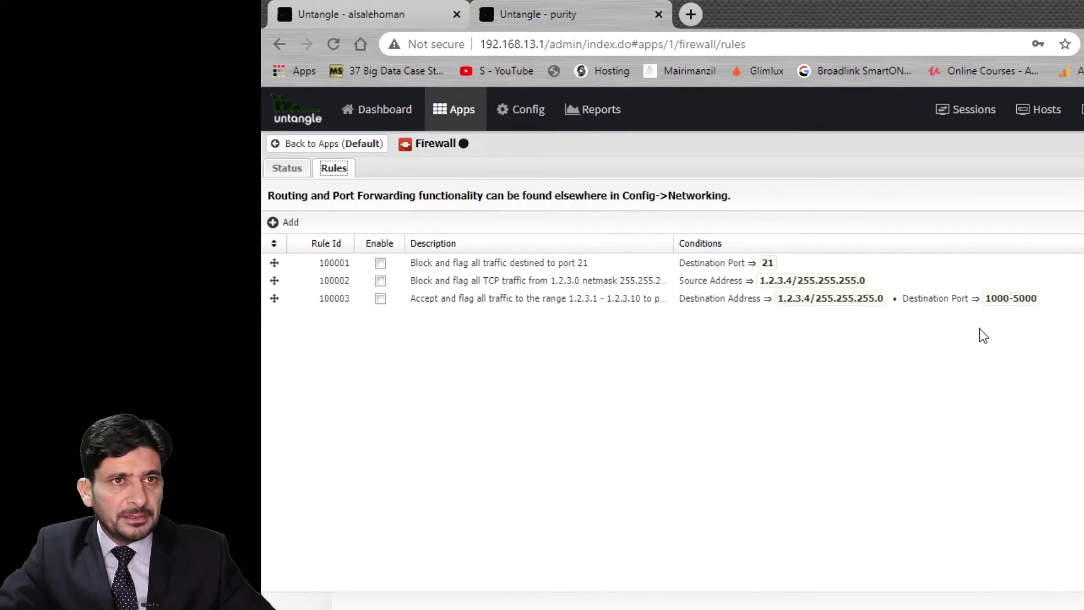
Start a new firewall rule, then discard it unfinished.
click(290, 223)
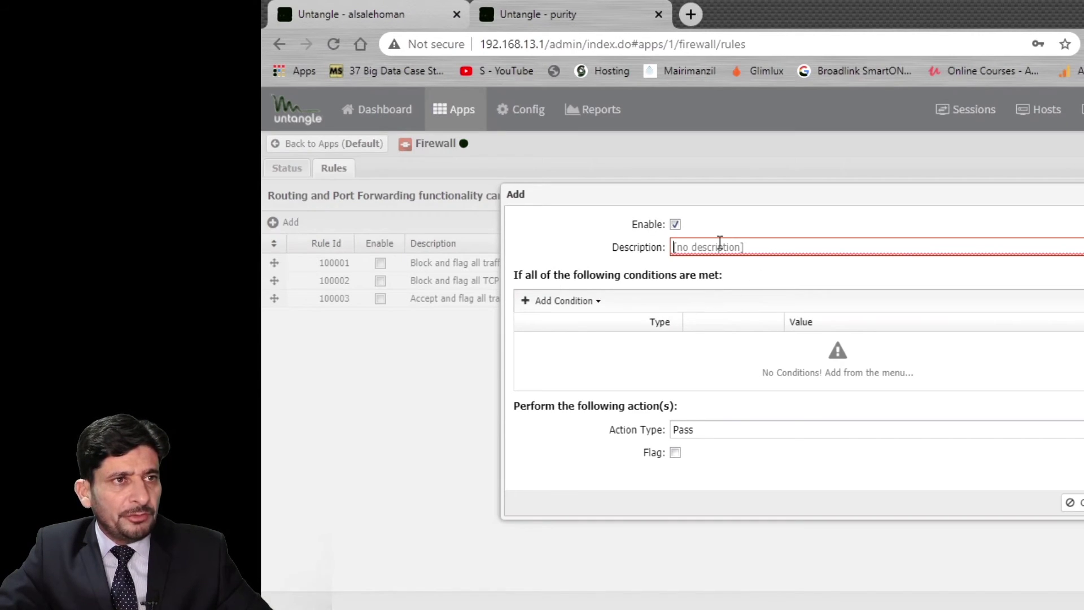
text(bl)
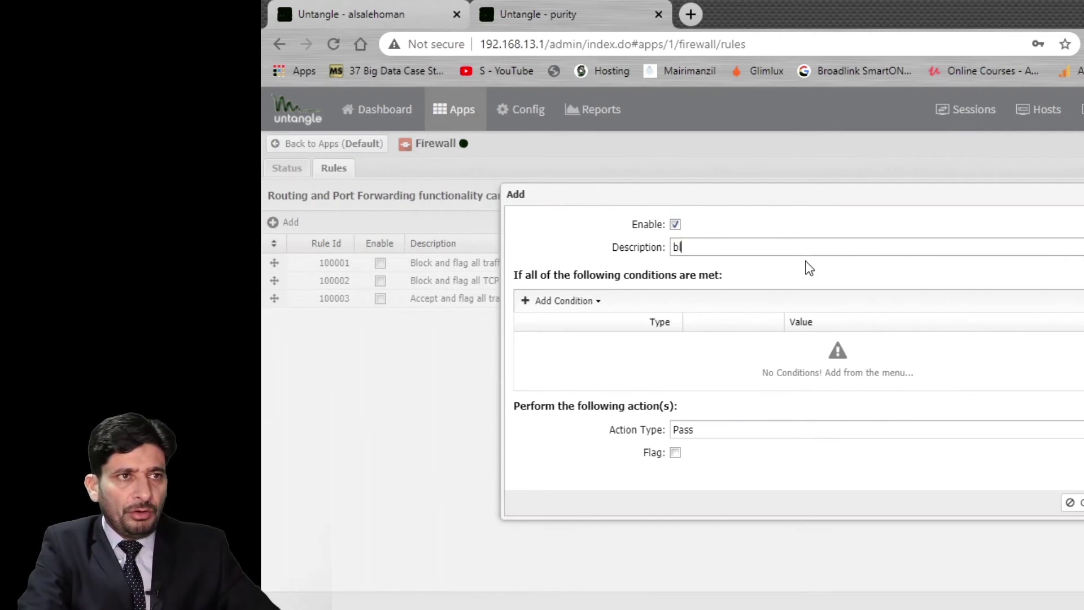
key(Escape)
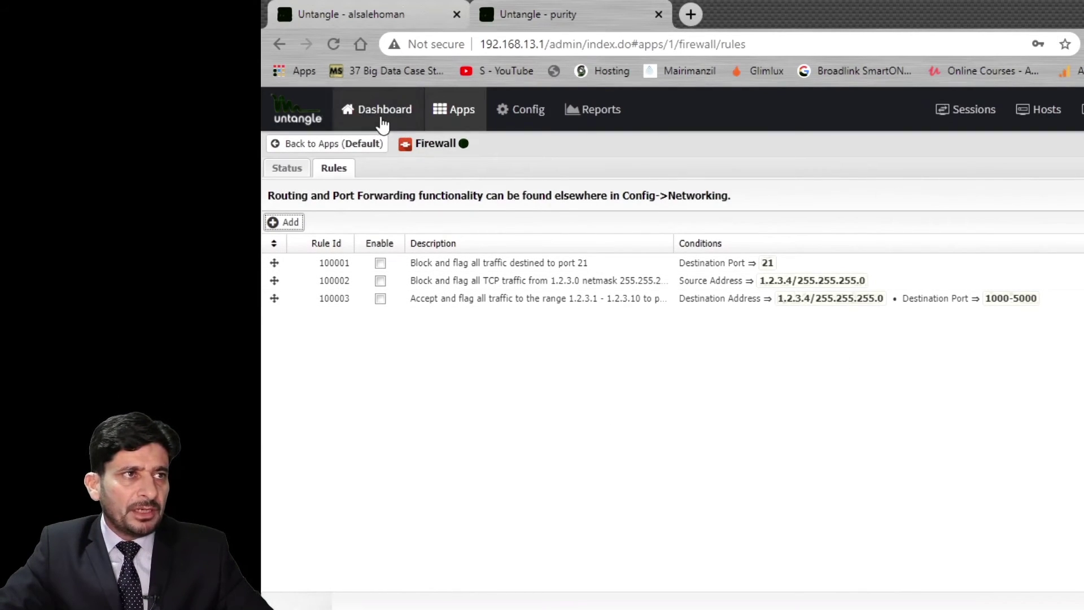
Review the Network Advanced Access Rules, then return to the installed Apps list.
click(516, 109)
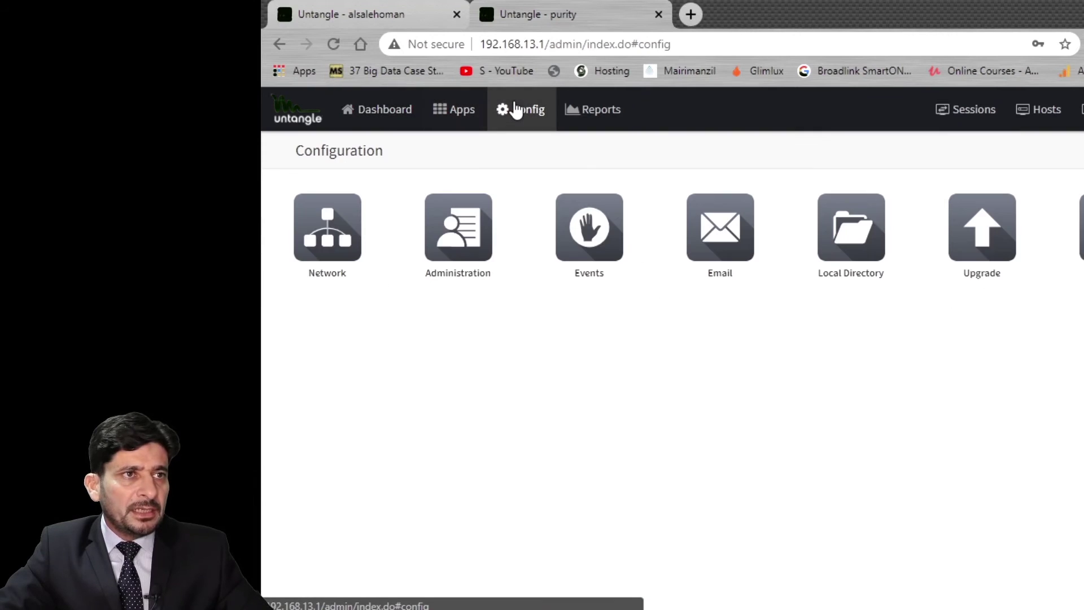
click(357, 273)
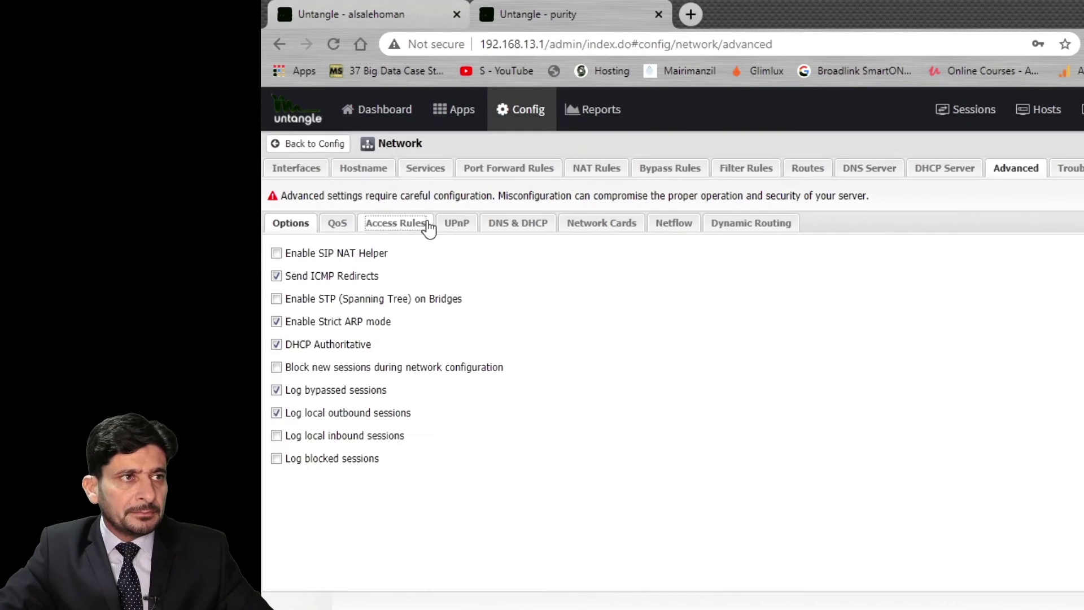
click(425, 225)
scroll(965, 448, down, 2)
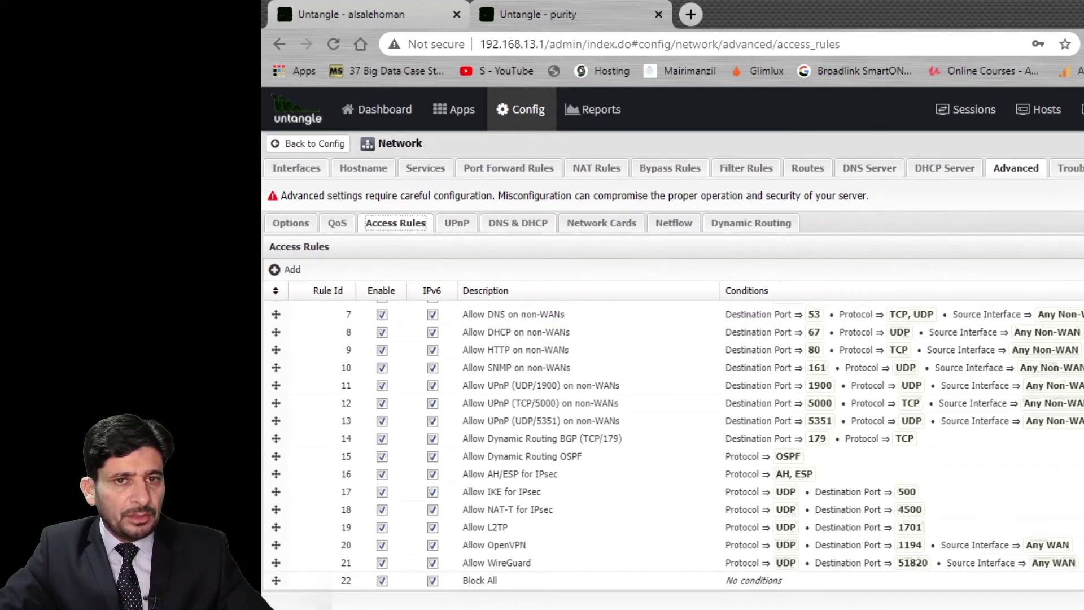
scroll(548, 392, up, 2)
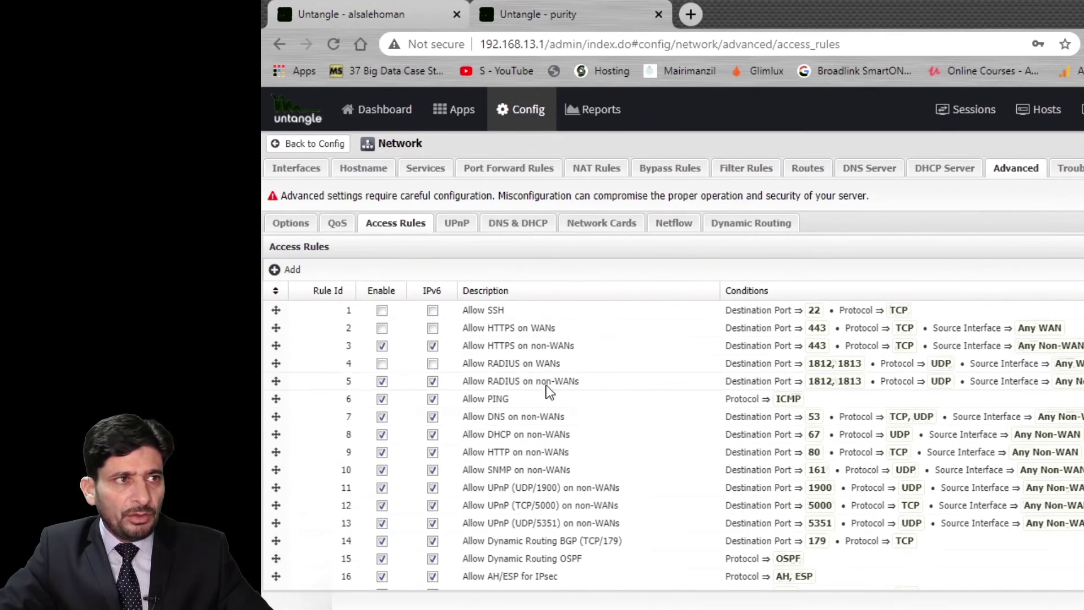
scroll(429, 417, down, 2)
scroll(477, 518, up, 2)
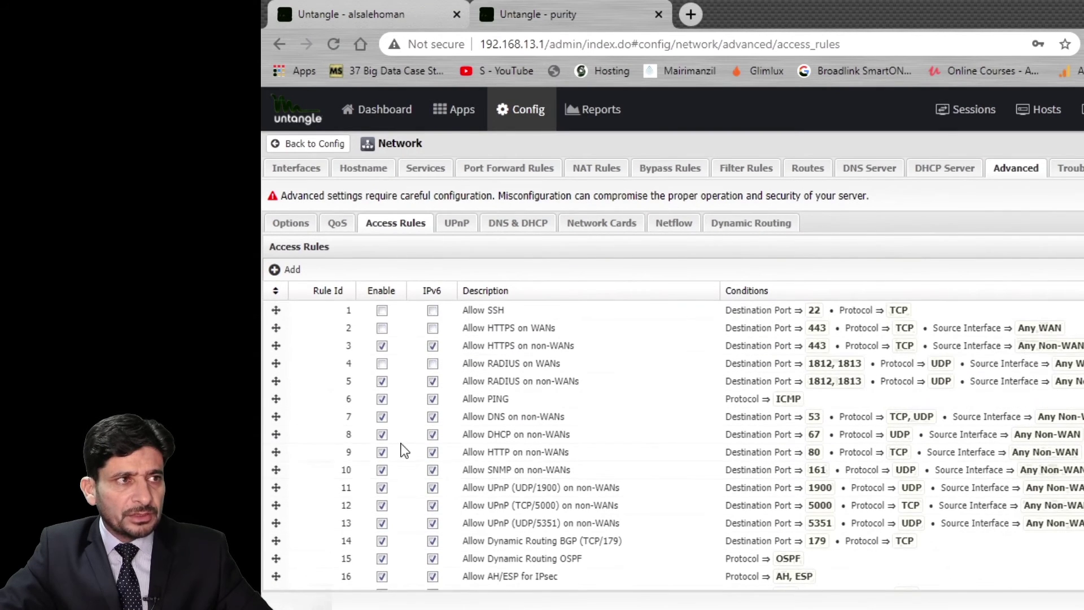
scroll(379, 565, down, 2)
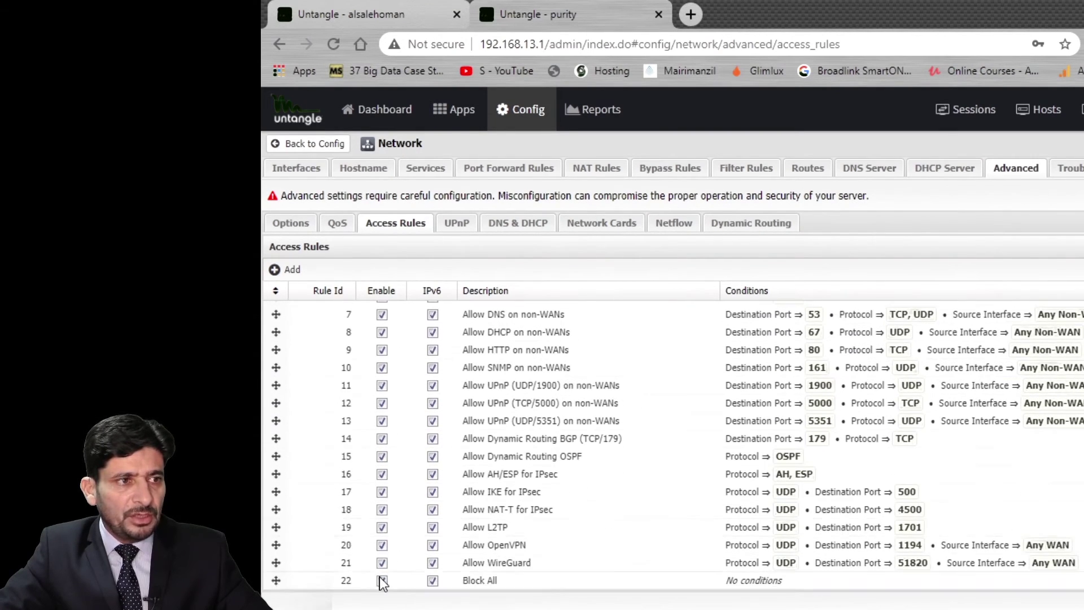
click(519, 114)
click(477, 115)
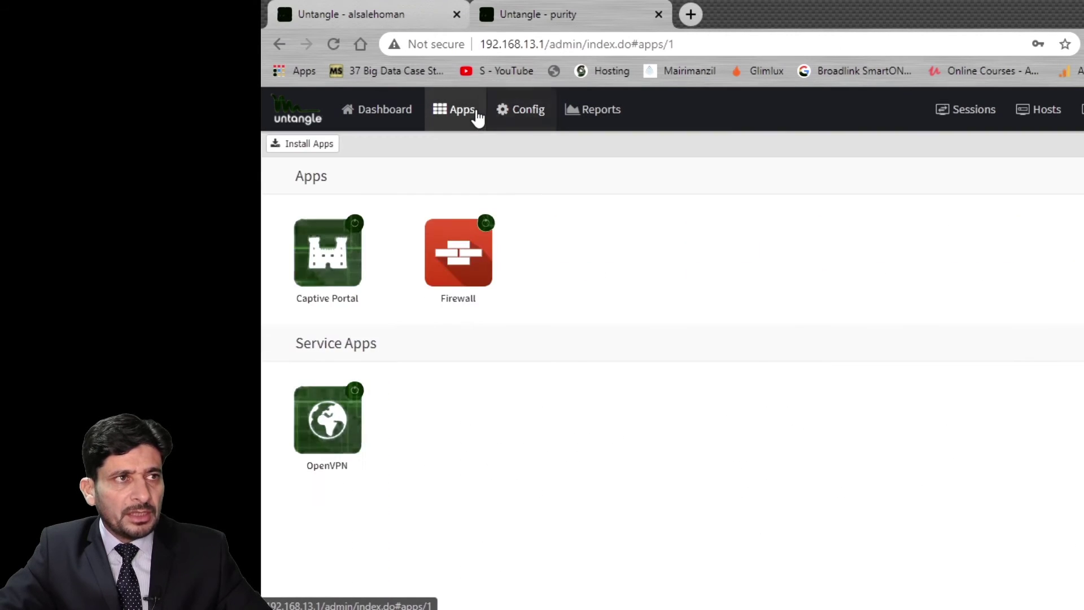
Show the Firewall rules list (100001–100003), discarding an unsaved new rule.
click(487, 266)
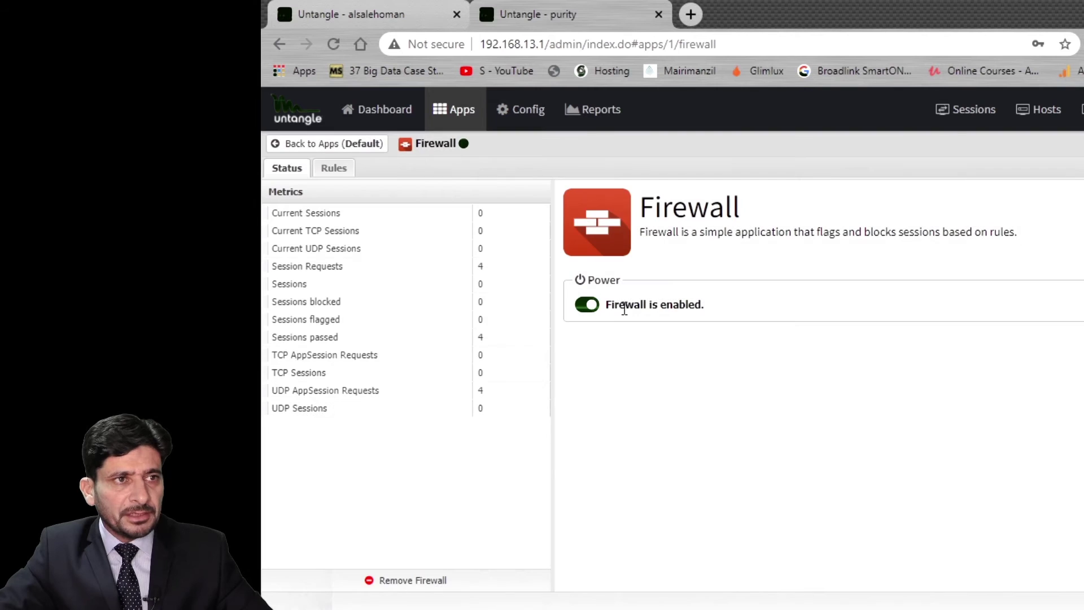
click(335, 168)
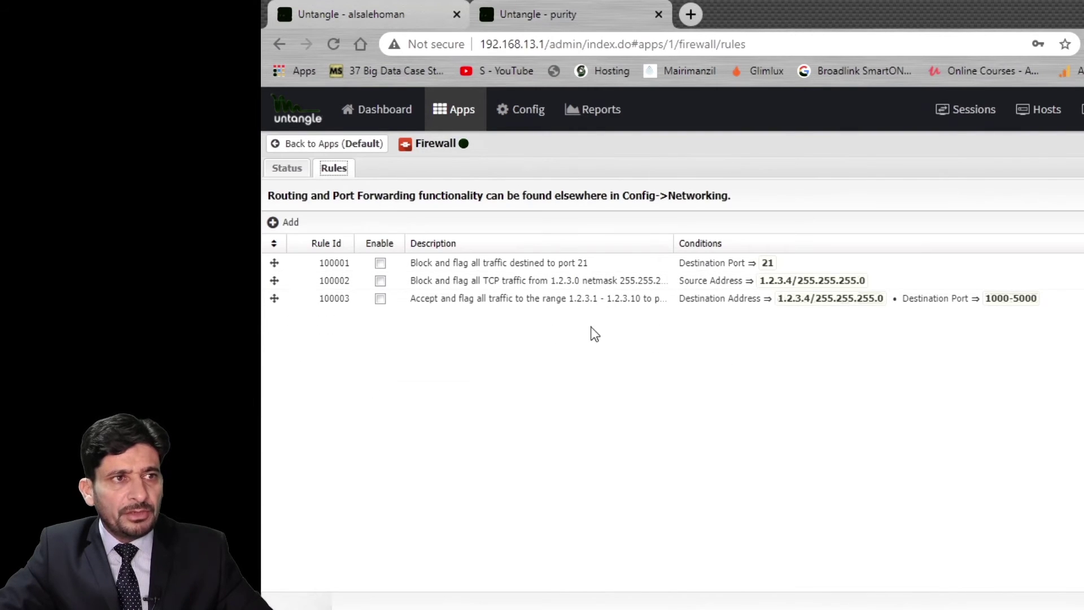
click(290, 223)
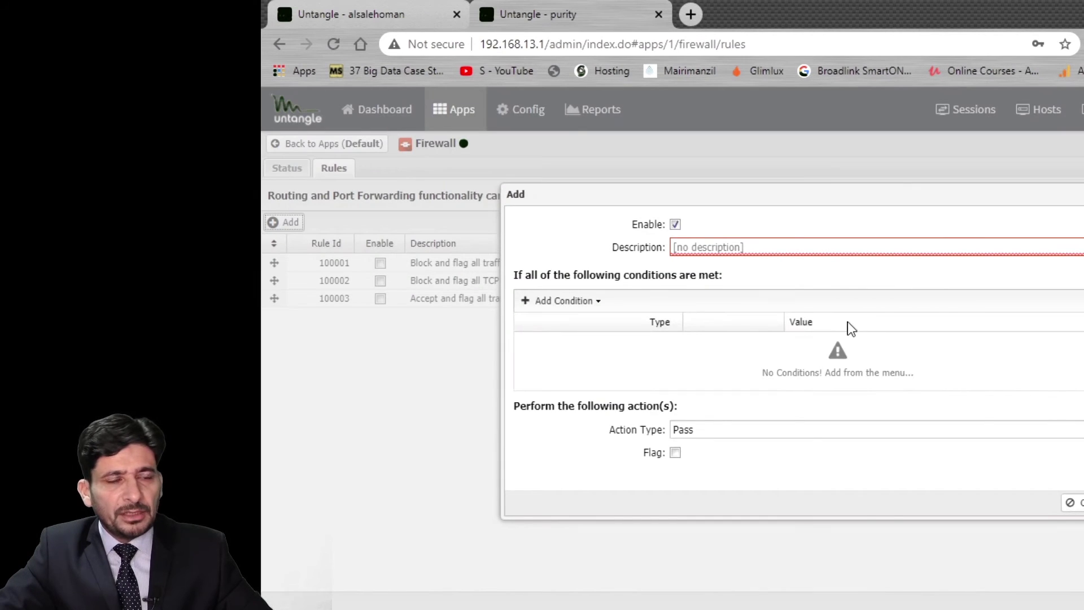
click(1071, 508)
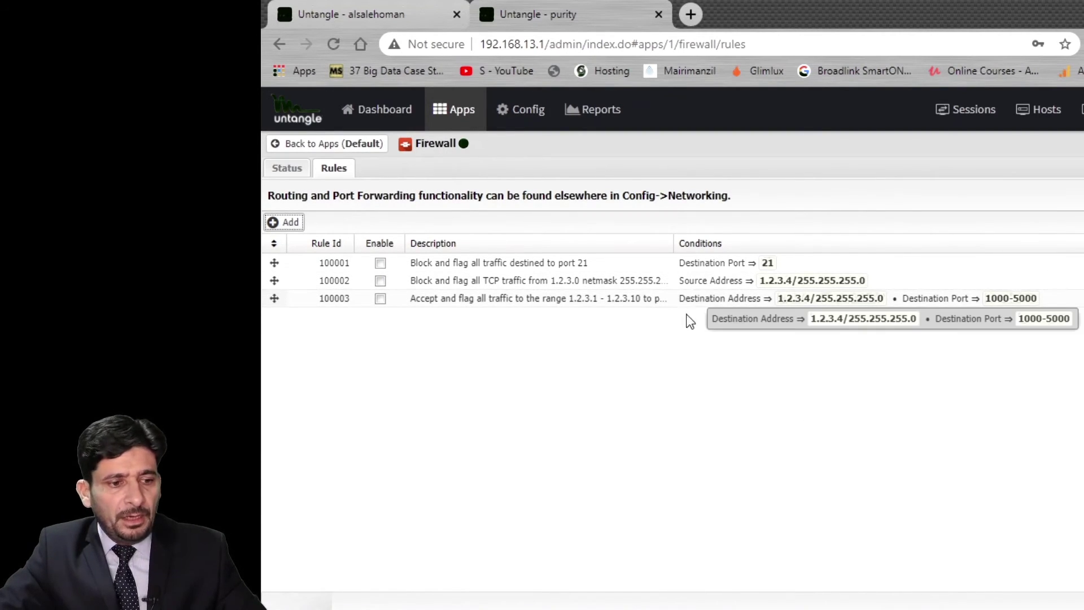
click(655, 366)
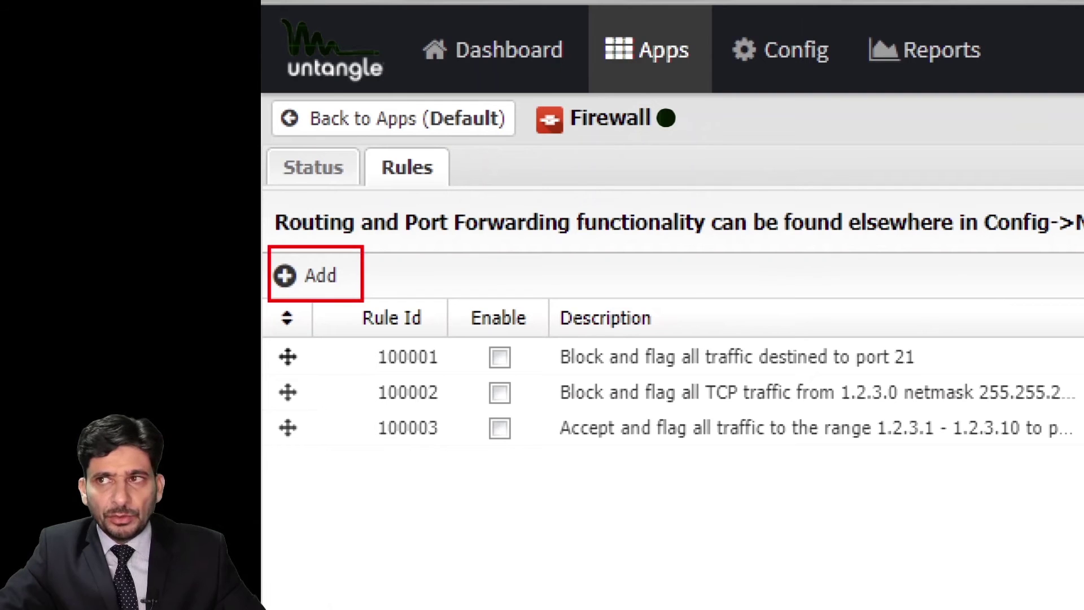
Create the 'Allowed Access to Web Server' rule for Any WAN source, moved to the top.
click(305, 275)
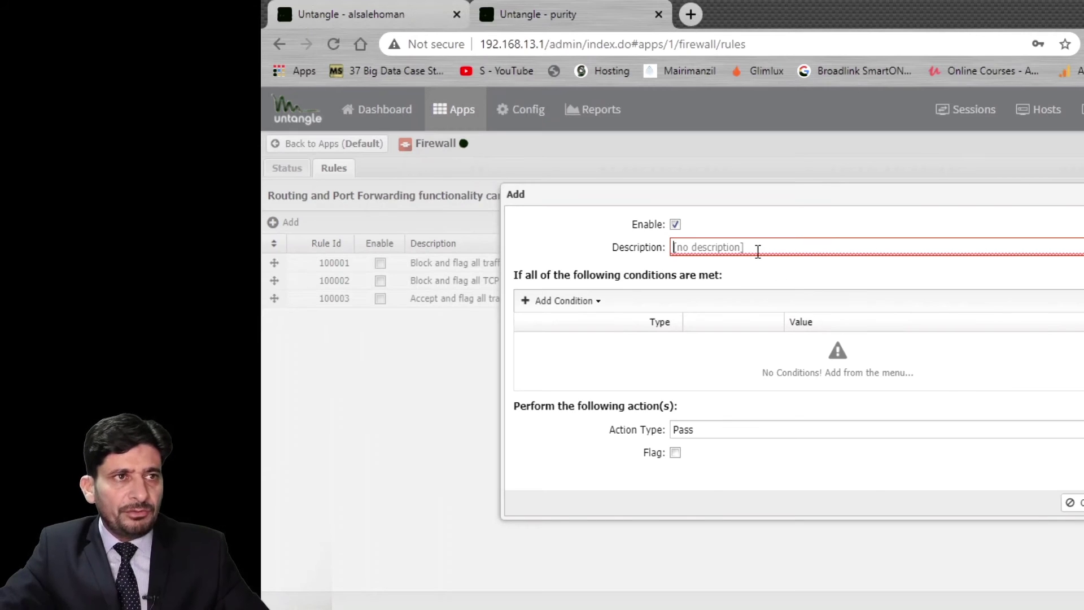
text(Allowed Access to Web)
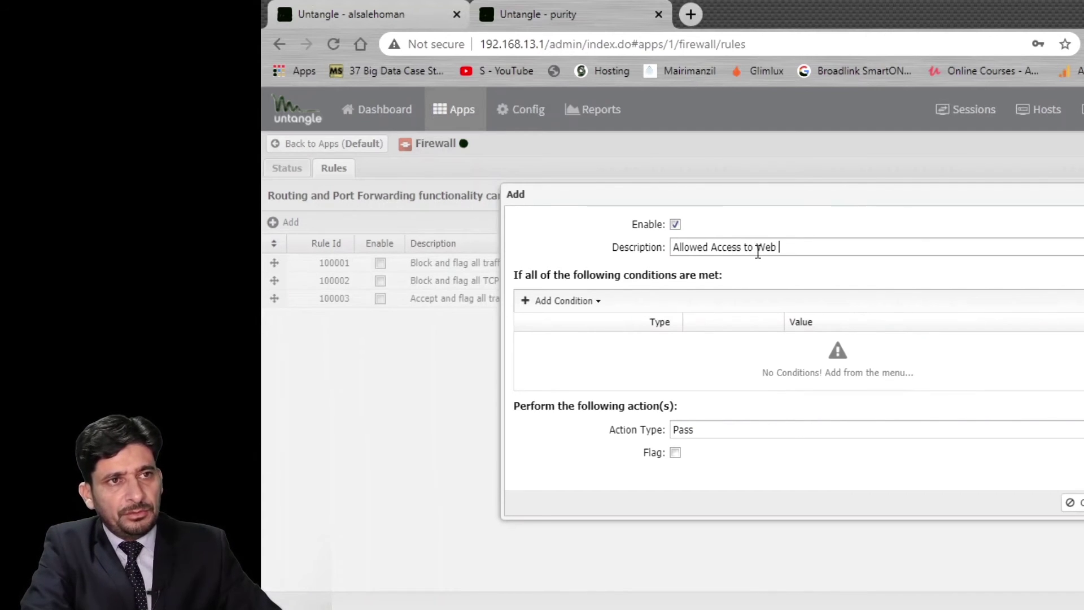
text(Server)
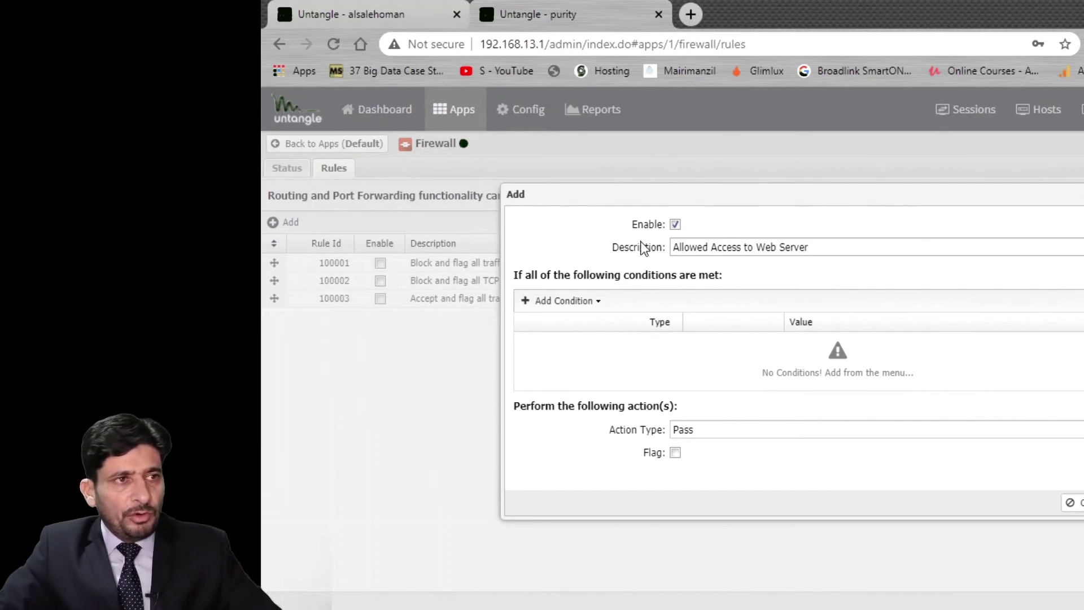
click(567, 302)
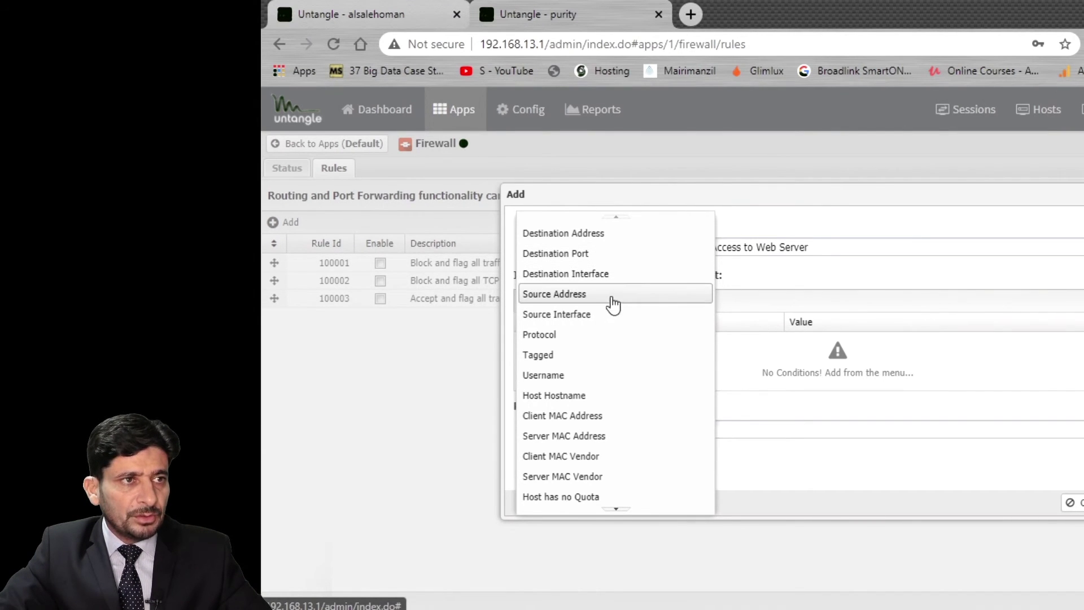
click(596, 318)
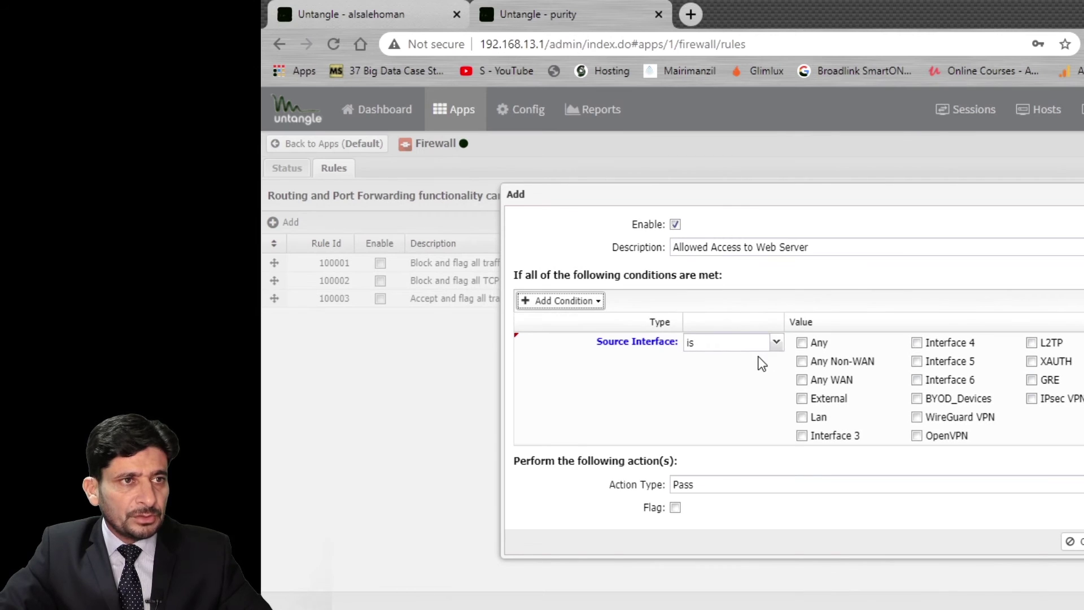
click(805, 384)
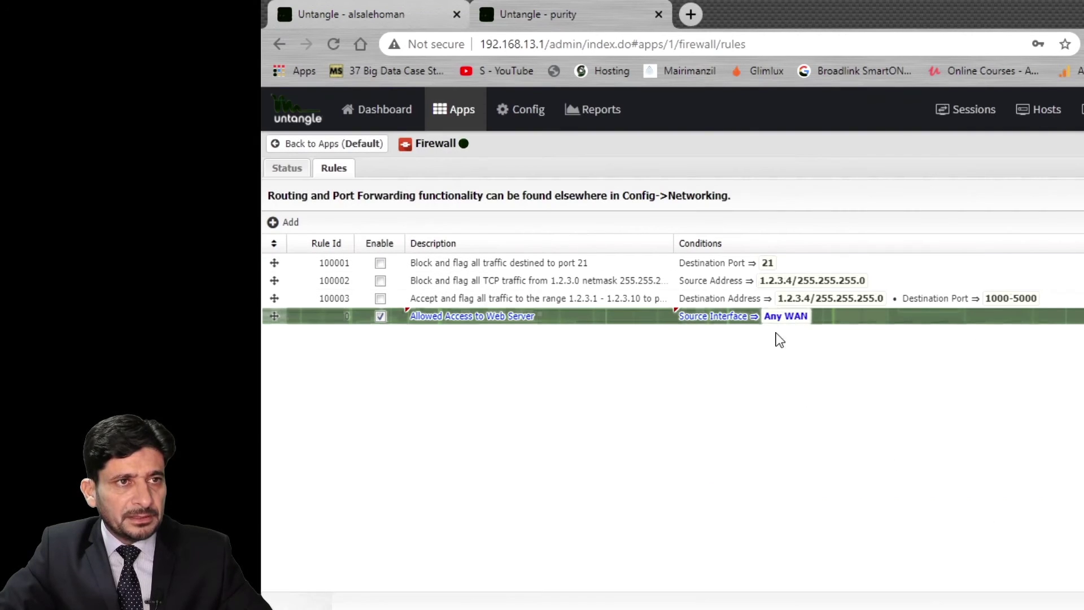
drag(274, 316, 274, 260)
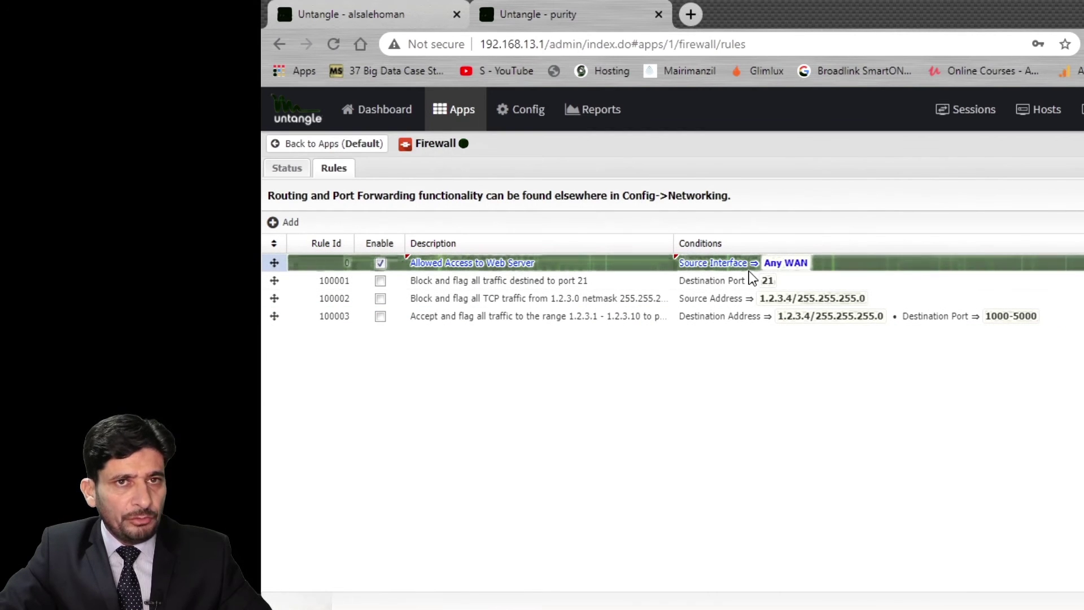
Add a Destination Address 192.168.13.5 condition to the web server rule and save.
click(1075, 262)
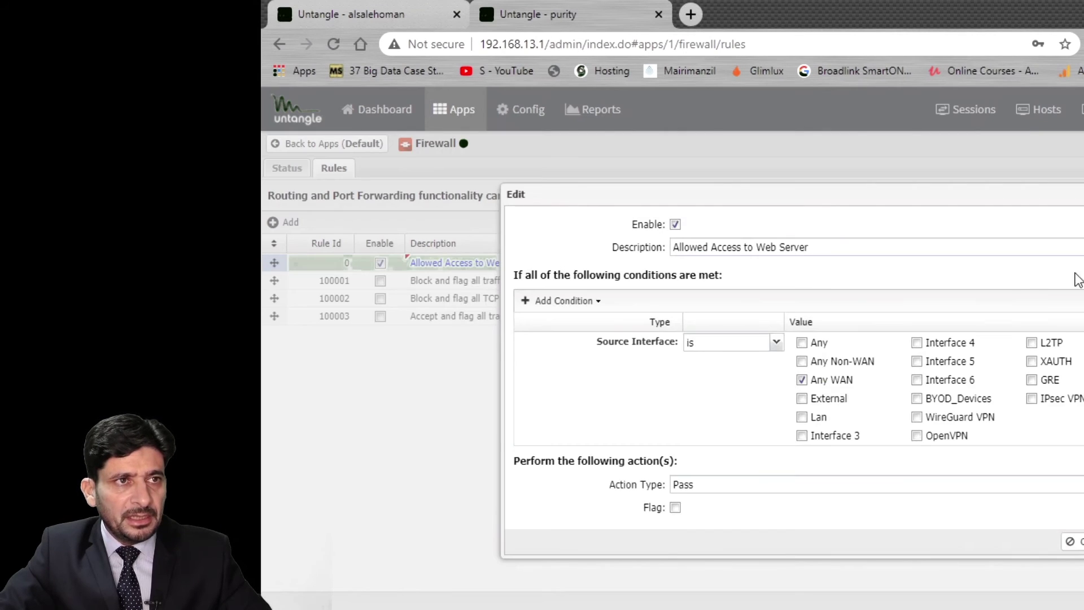
click(559, 304)
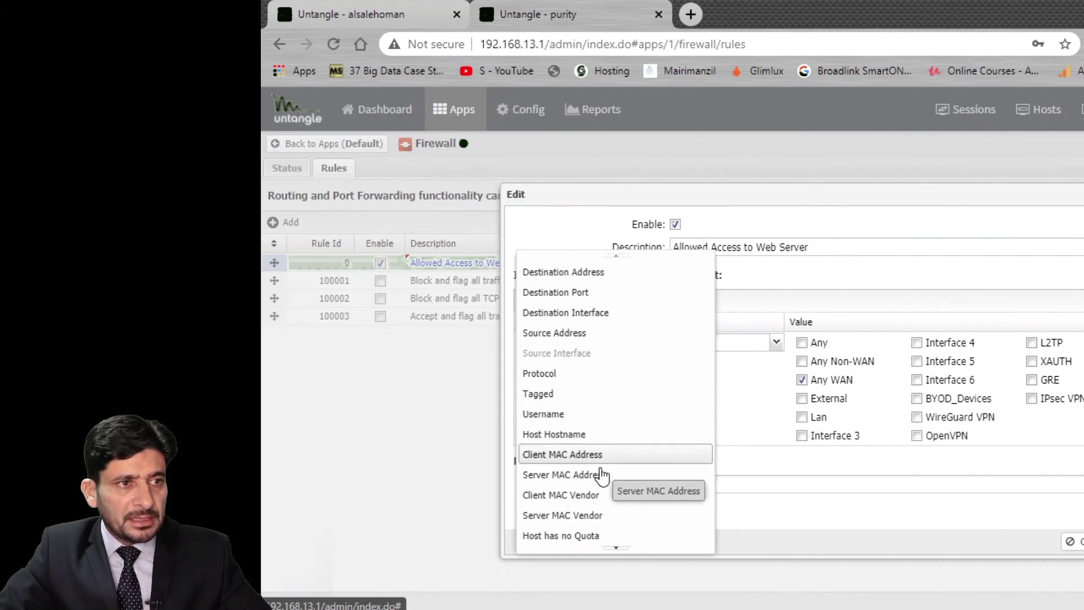
click(623, 281)
click(808, 454)
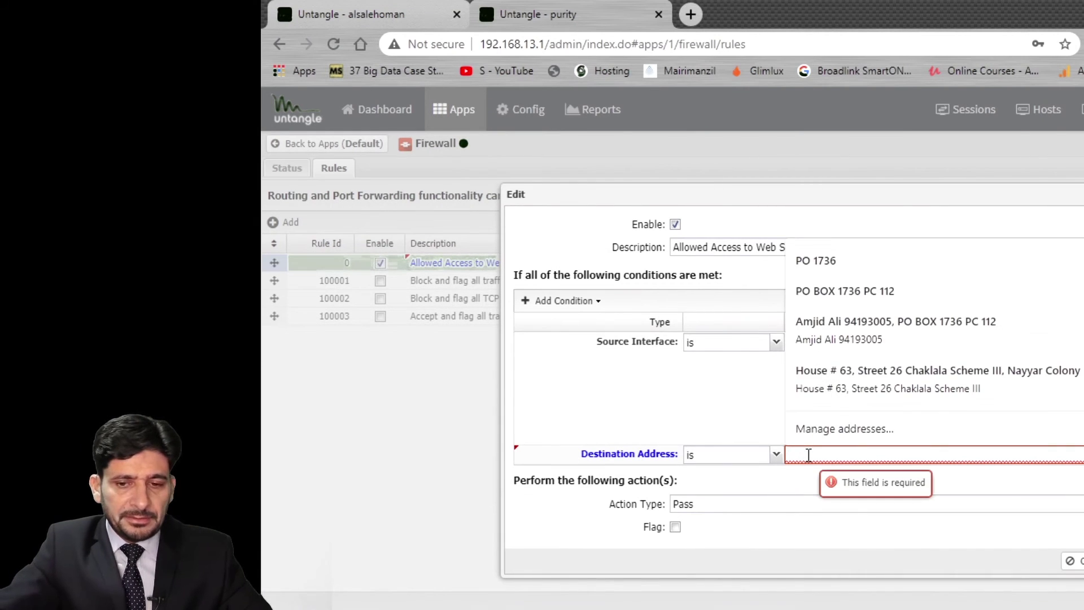
text(192.168.)
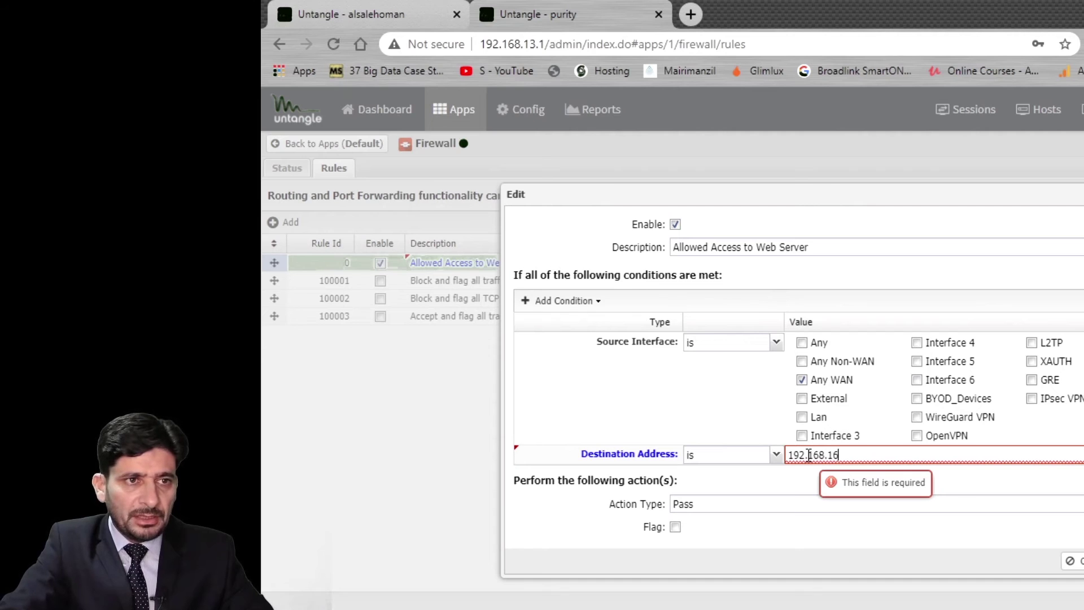
text(16)
key(BackSpace)
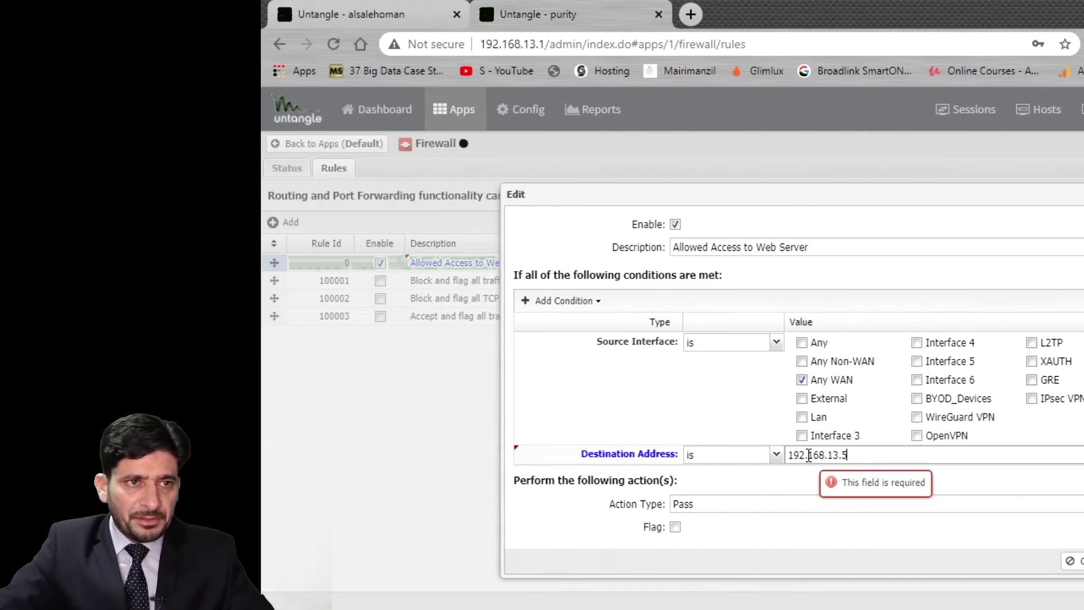
key(Return)
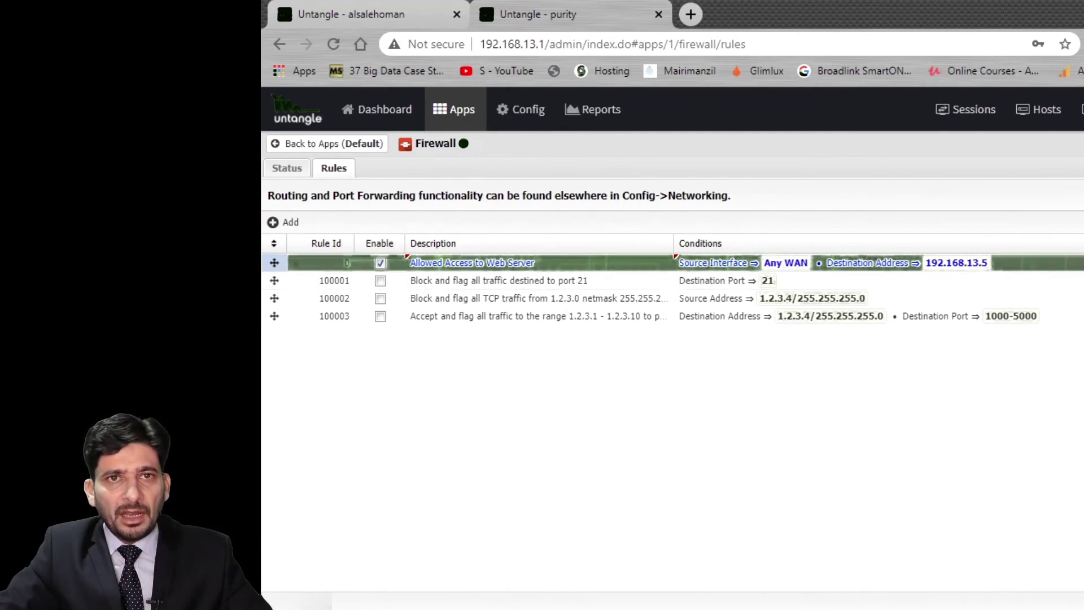
Add a Destination Port 80 condition to the web server rule and save.
click(1081, 263)
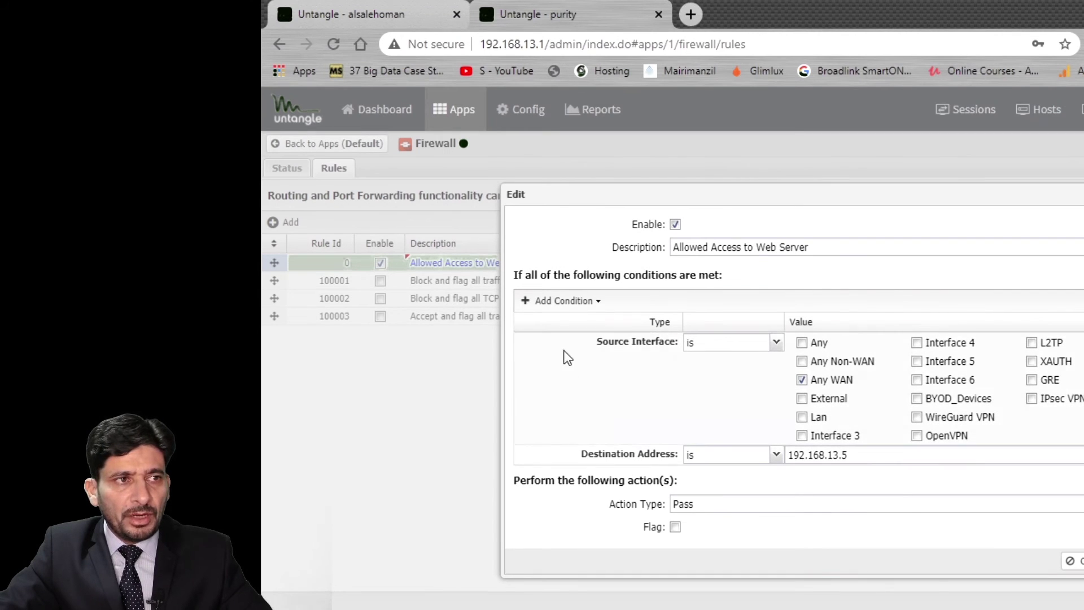
click(559, 302)
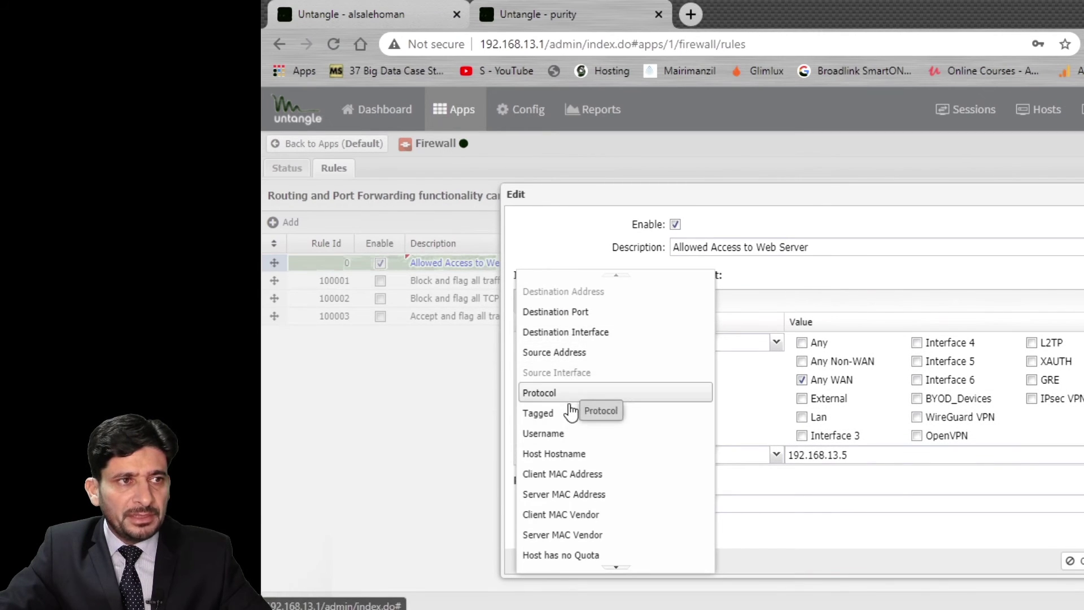
click(590, 315)
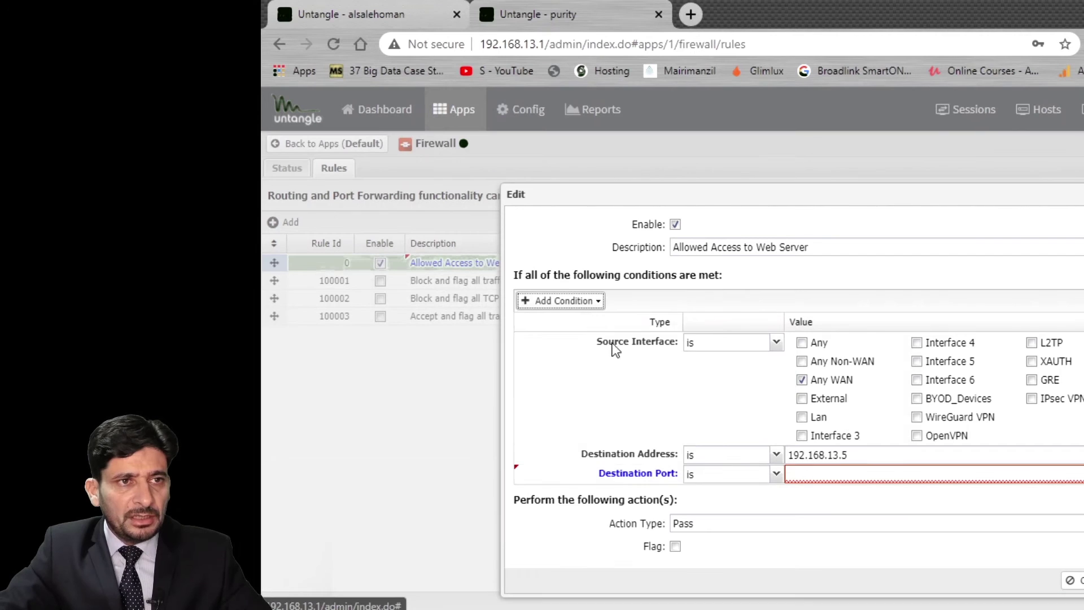
click(810, 473)
text(80)
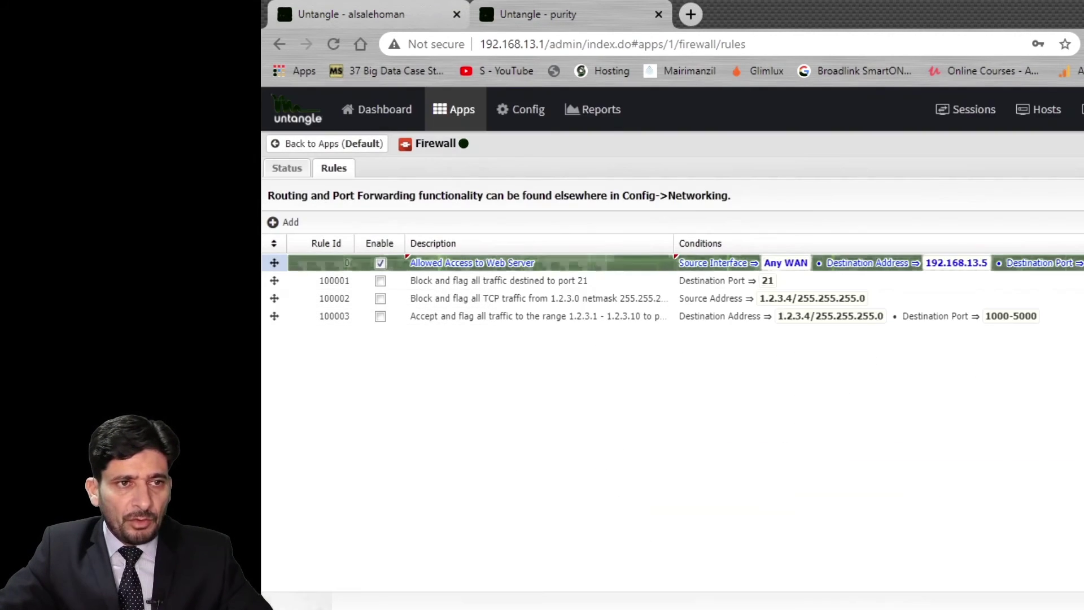
key(Return)
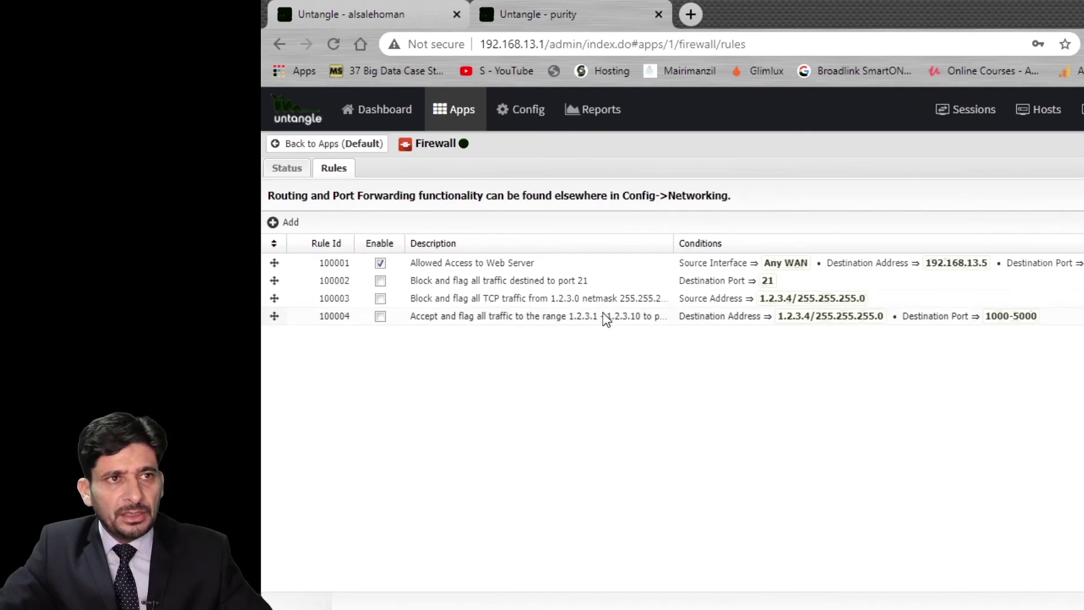
Add a 'Remote Desktop SErver' rule for External interface, port 3389, placed second.
click(293, 222)
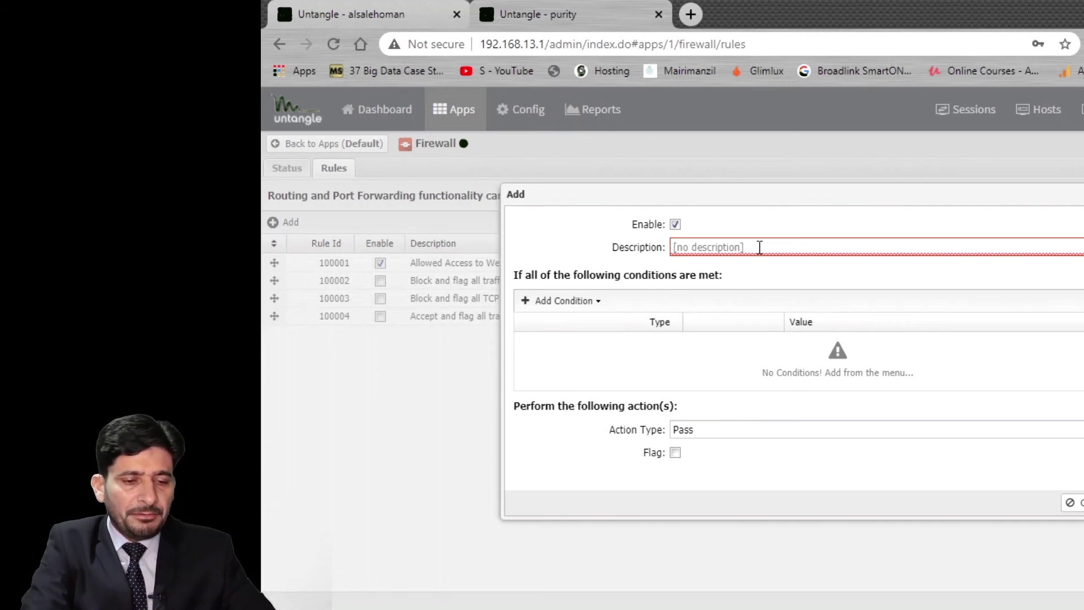
text(Remot)
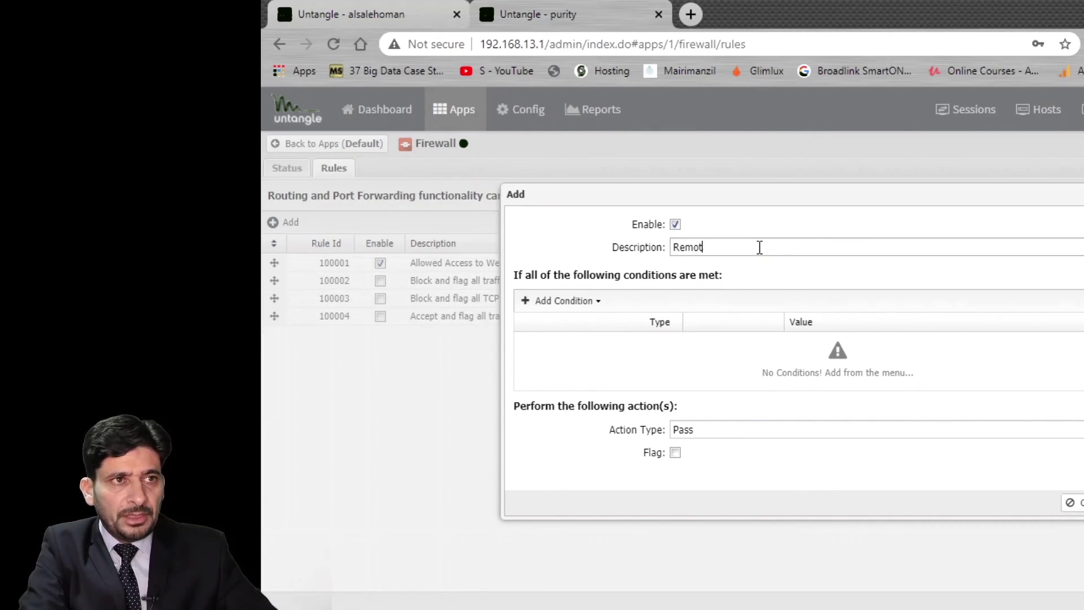
text(e Desktop SErver)
click(563, 300)
click(554, 354)
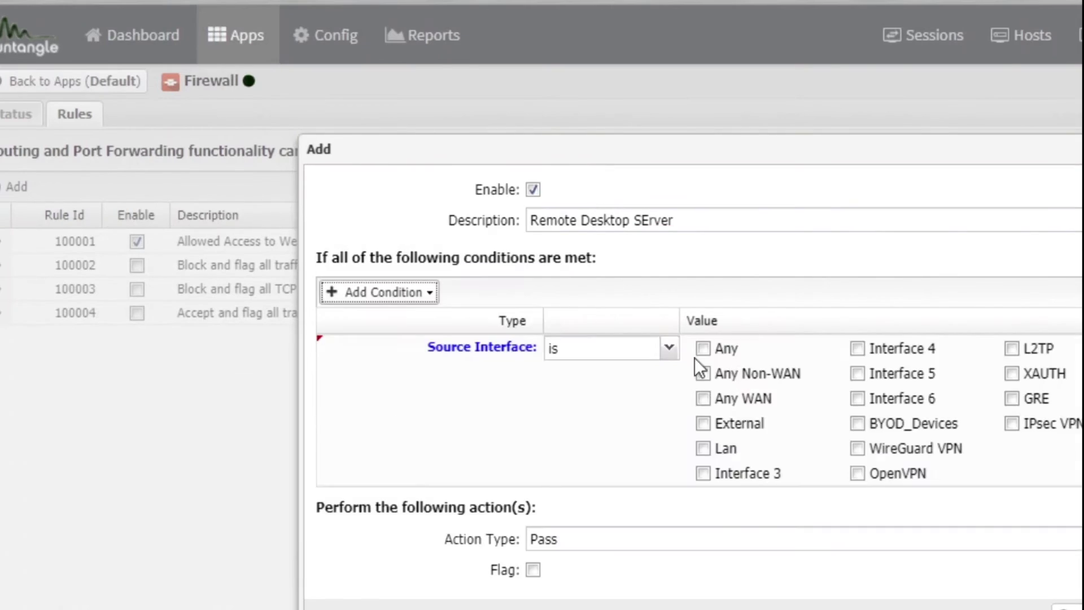
click(799, 396)
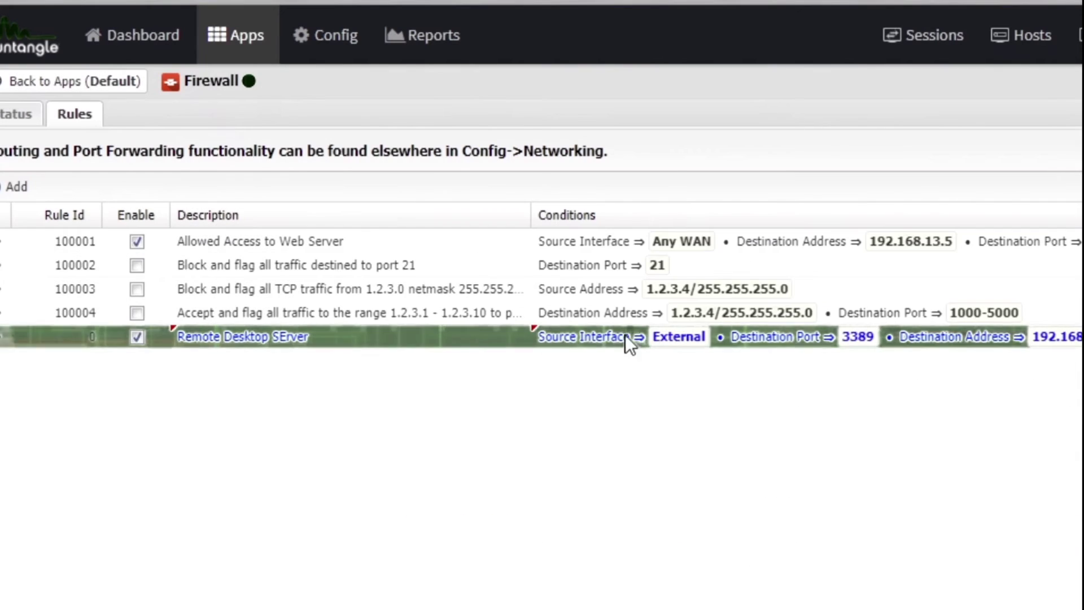
drag(625, 334, 872, 274)
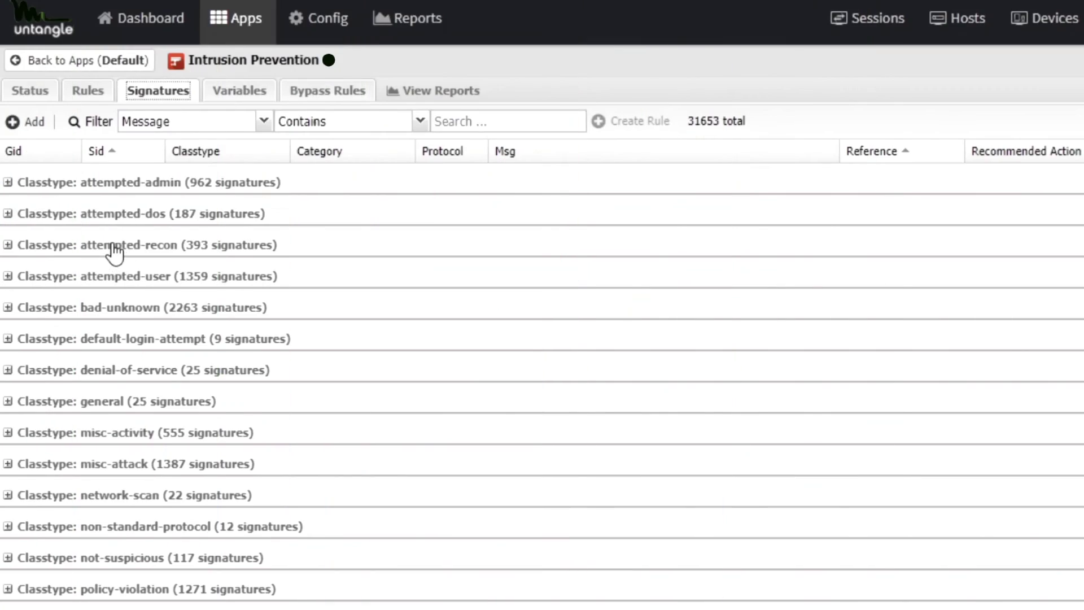
Scroll through the Intrusion Prevention signature classtypes.
scroll(127, 272, down, 5)
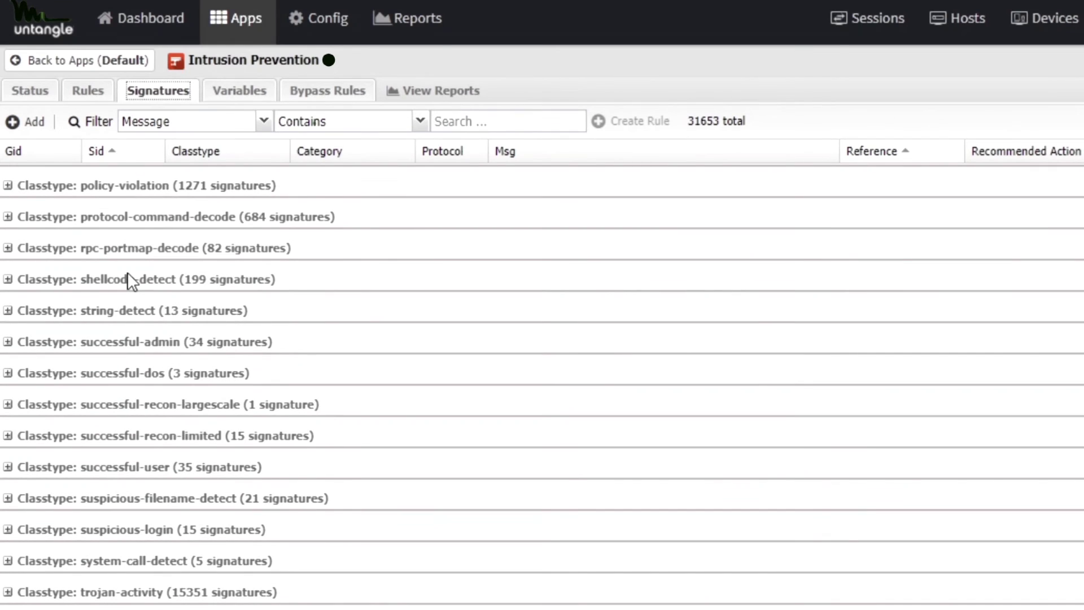
scroll(542, 304, down, 10)
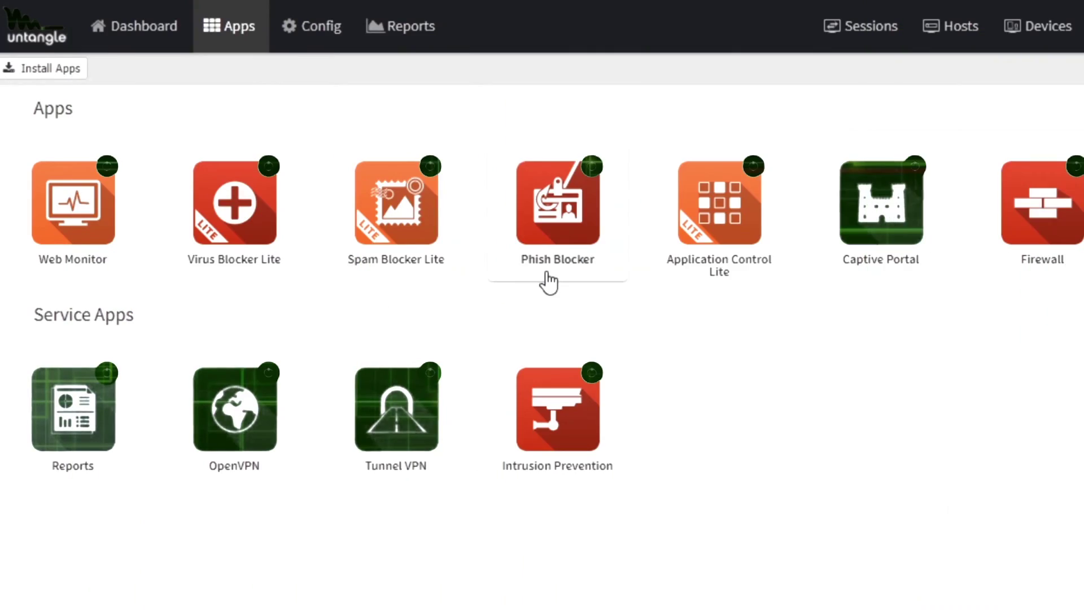
Open the Phish Blocker app settings.
click(546, 272)
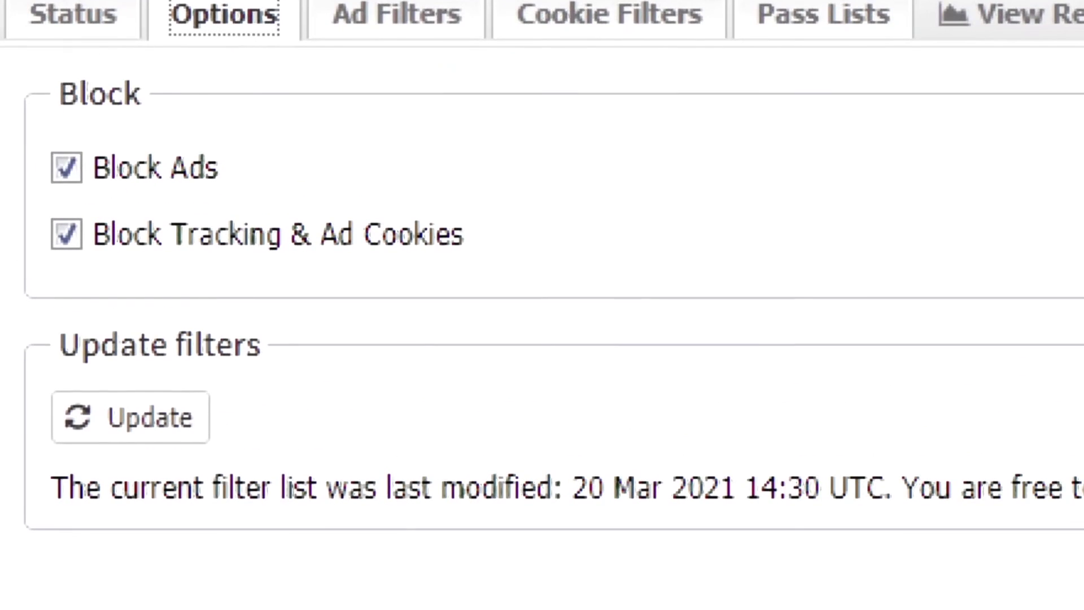
Enter syncbricks.com as the passed site and move on to its description.
drag(40, 147, 379, 192)
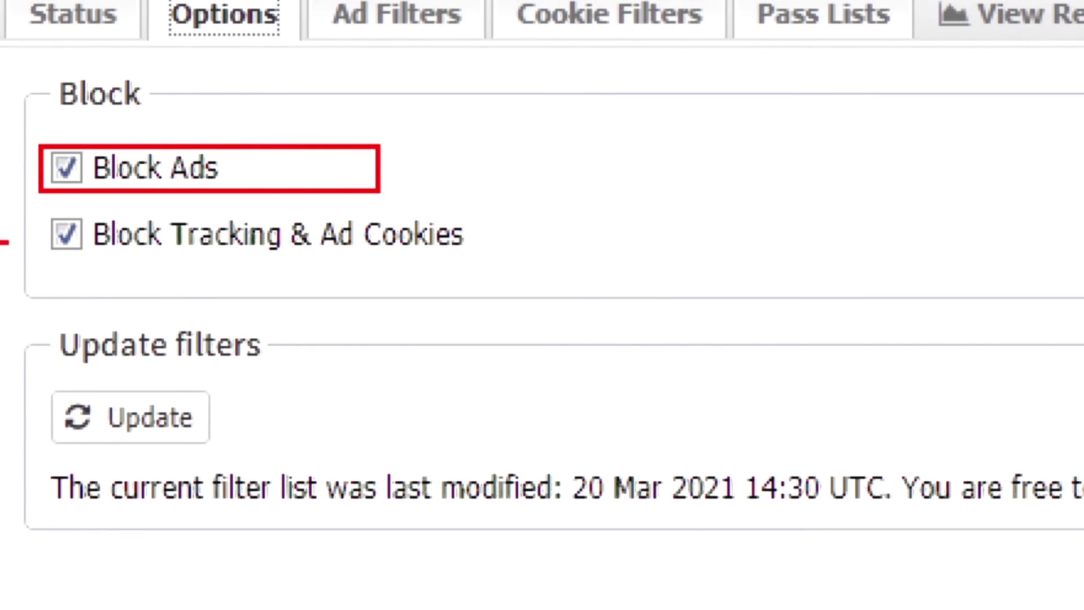
drag(21, 201, 489, 260)
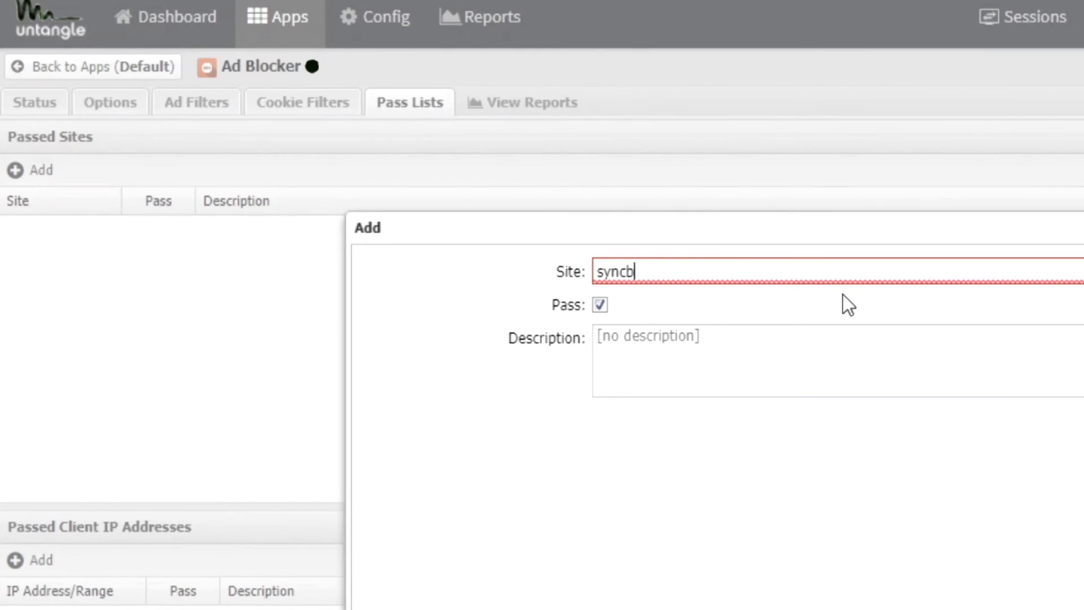
text(ricks.com)
click(830, 382)
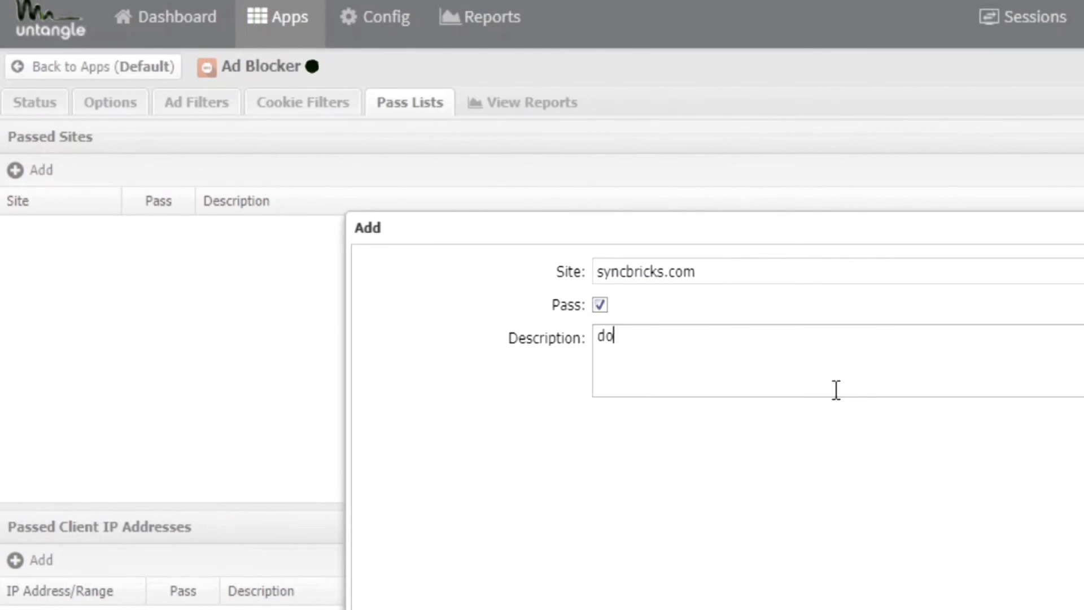